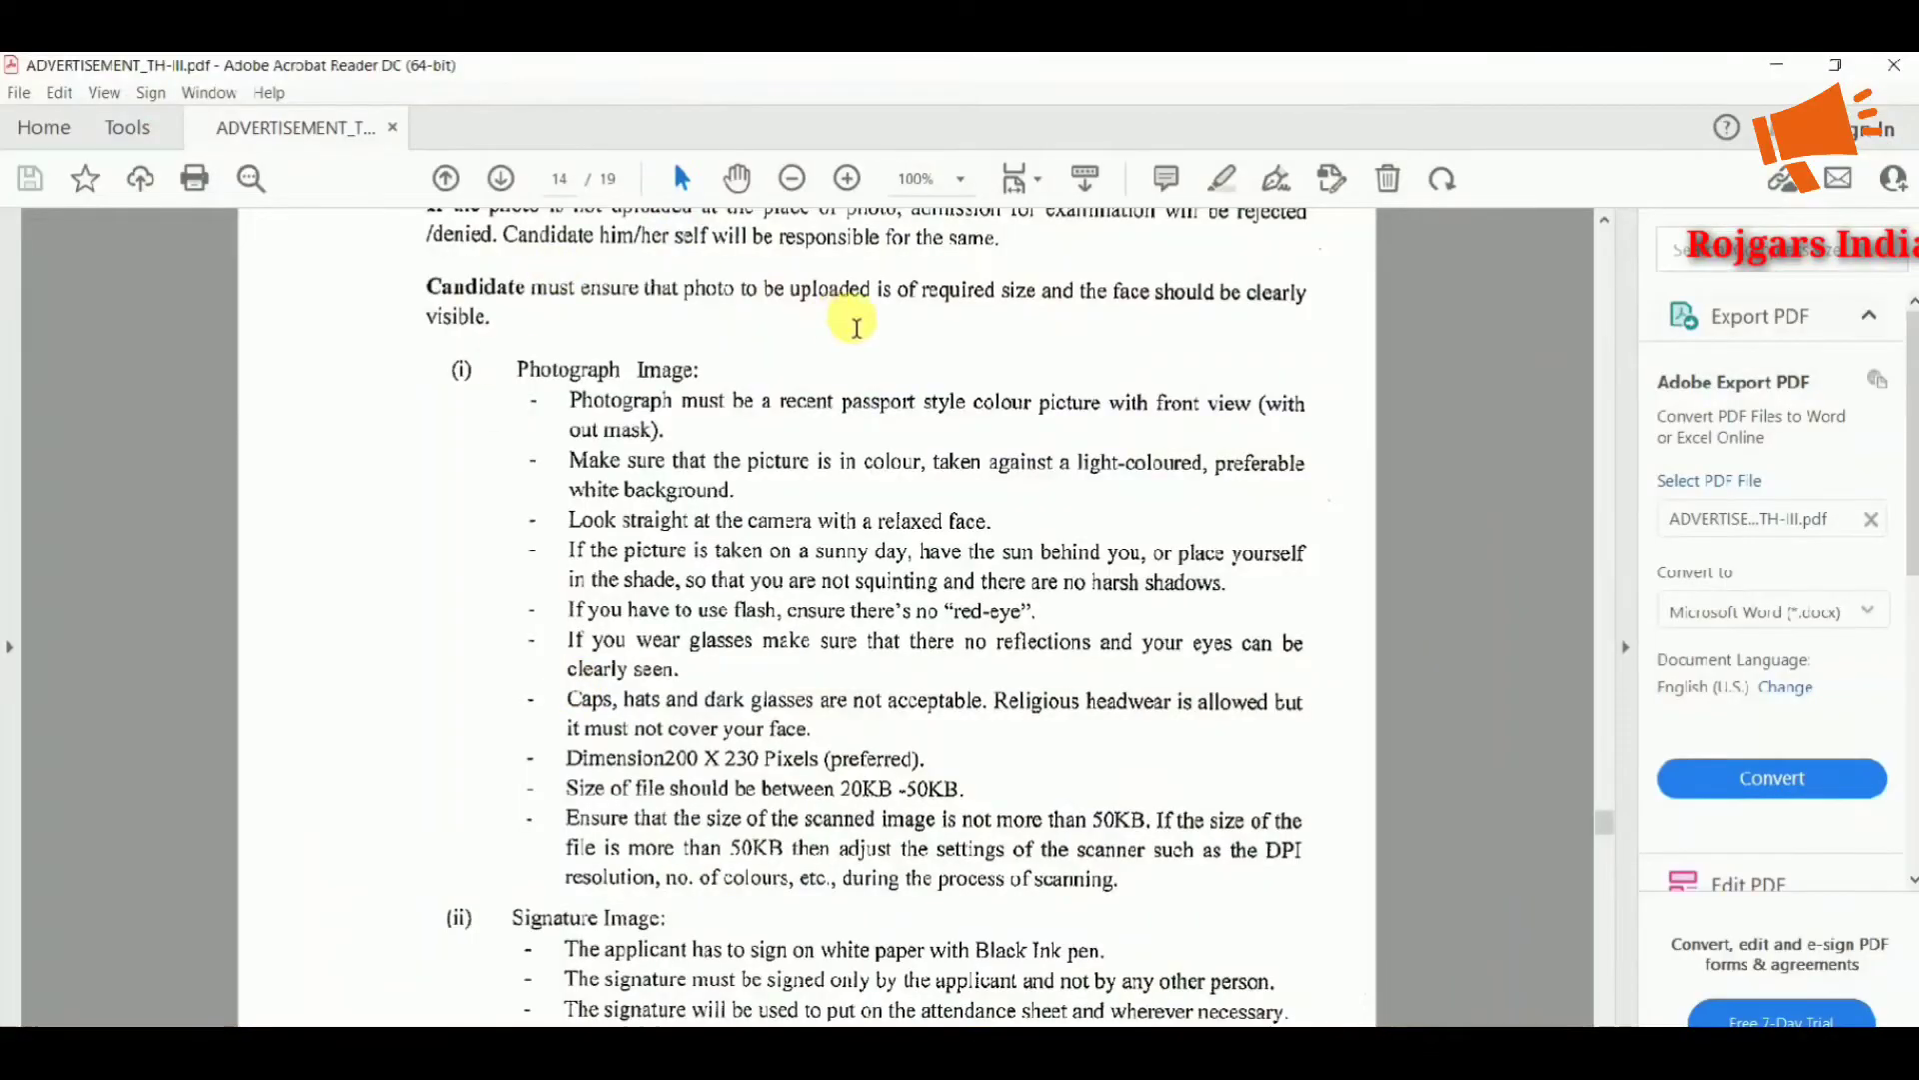
Review the photograph requirements in section 17 of the recruitment advertisement, including the background, dimensions and file size
scroll(1467, 408, up, 3)
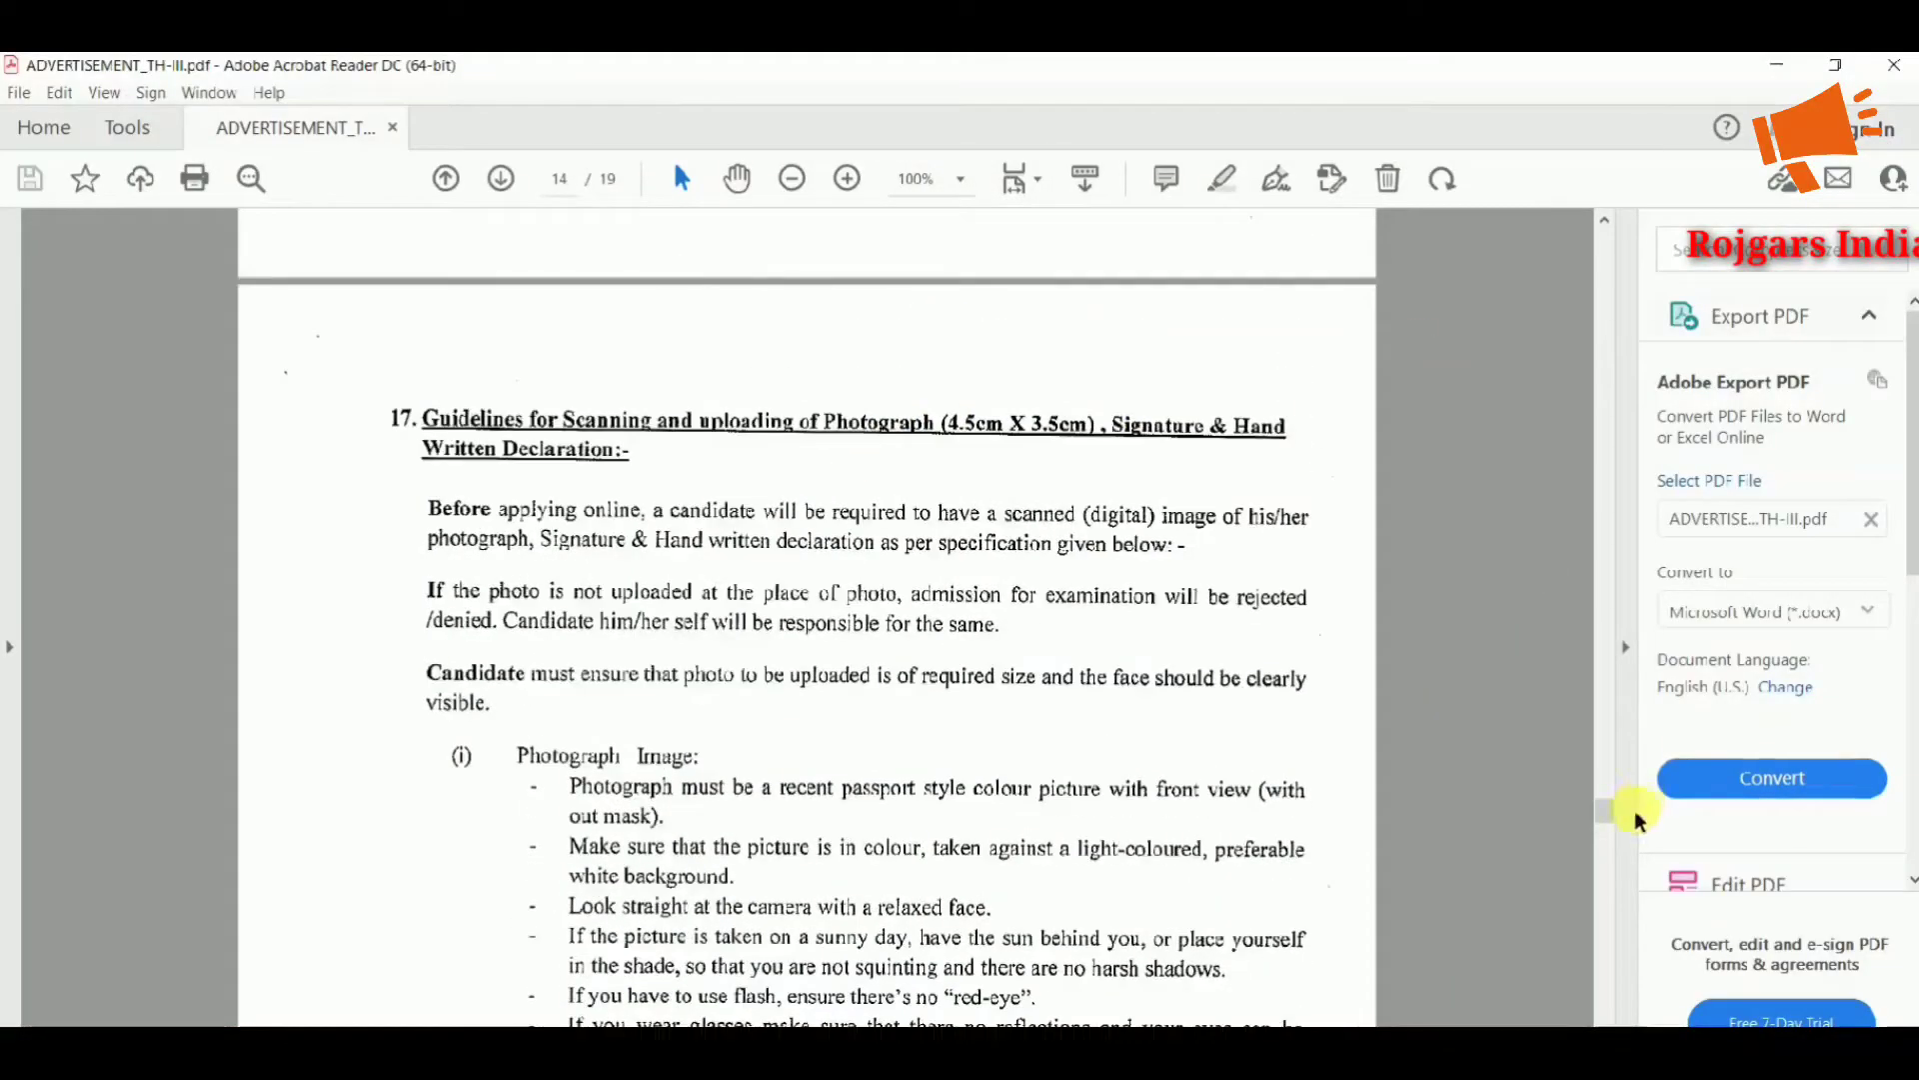
drag(1601, 812, 1585, 218)
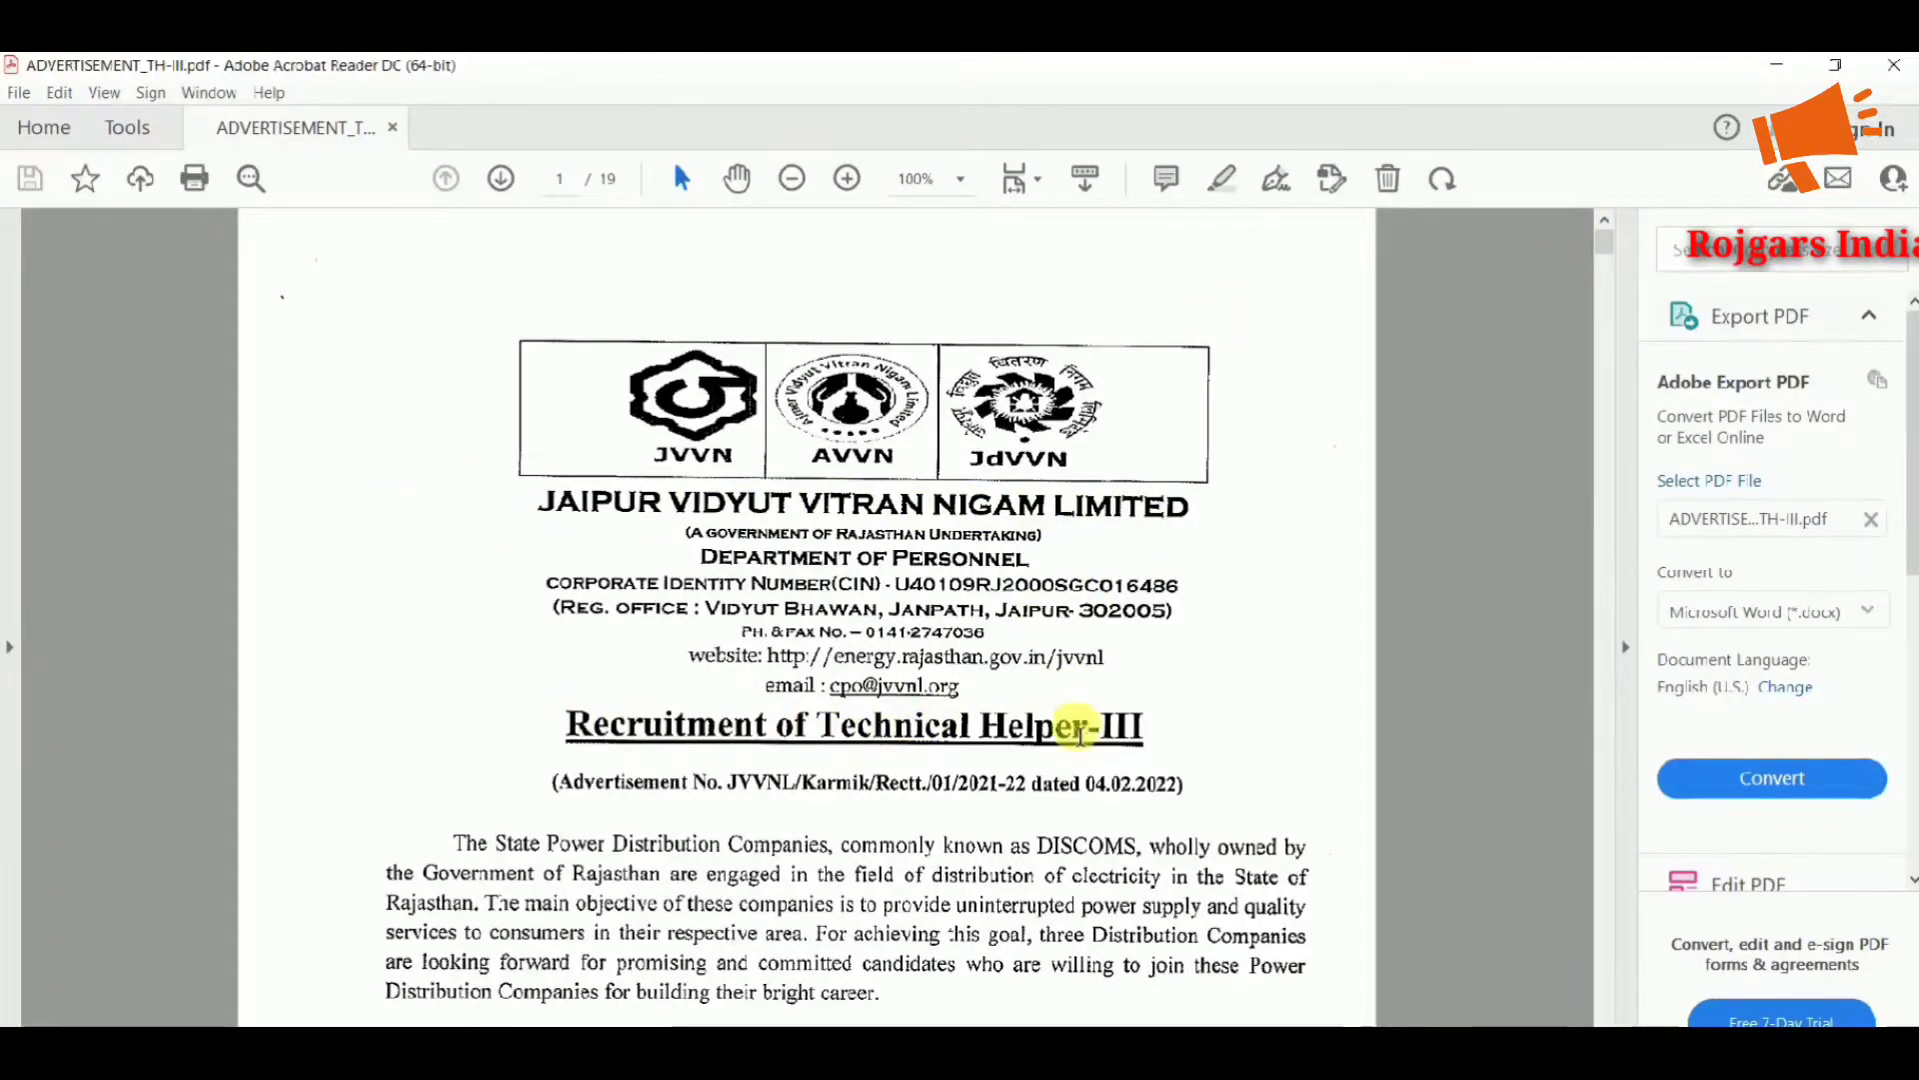
drag(1602, 242, 1619, 814)
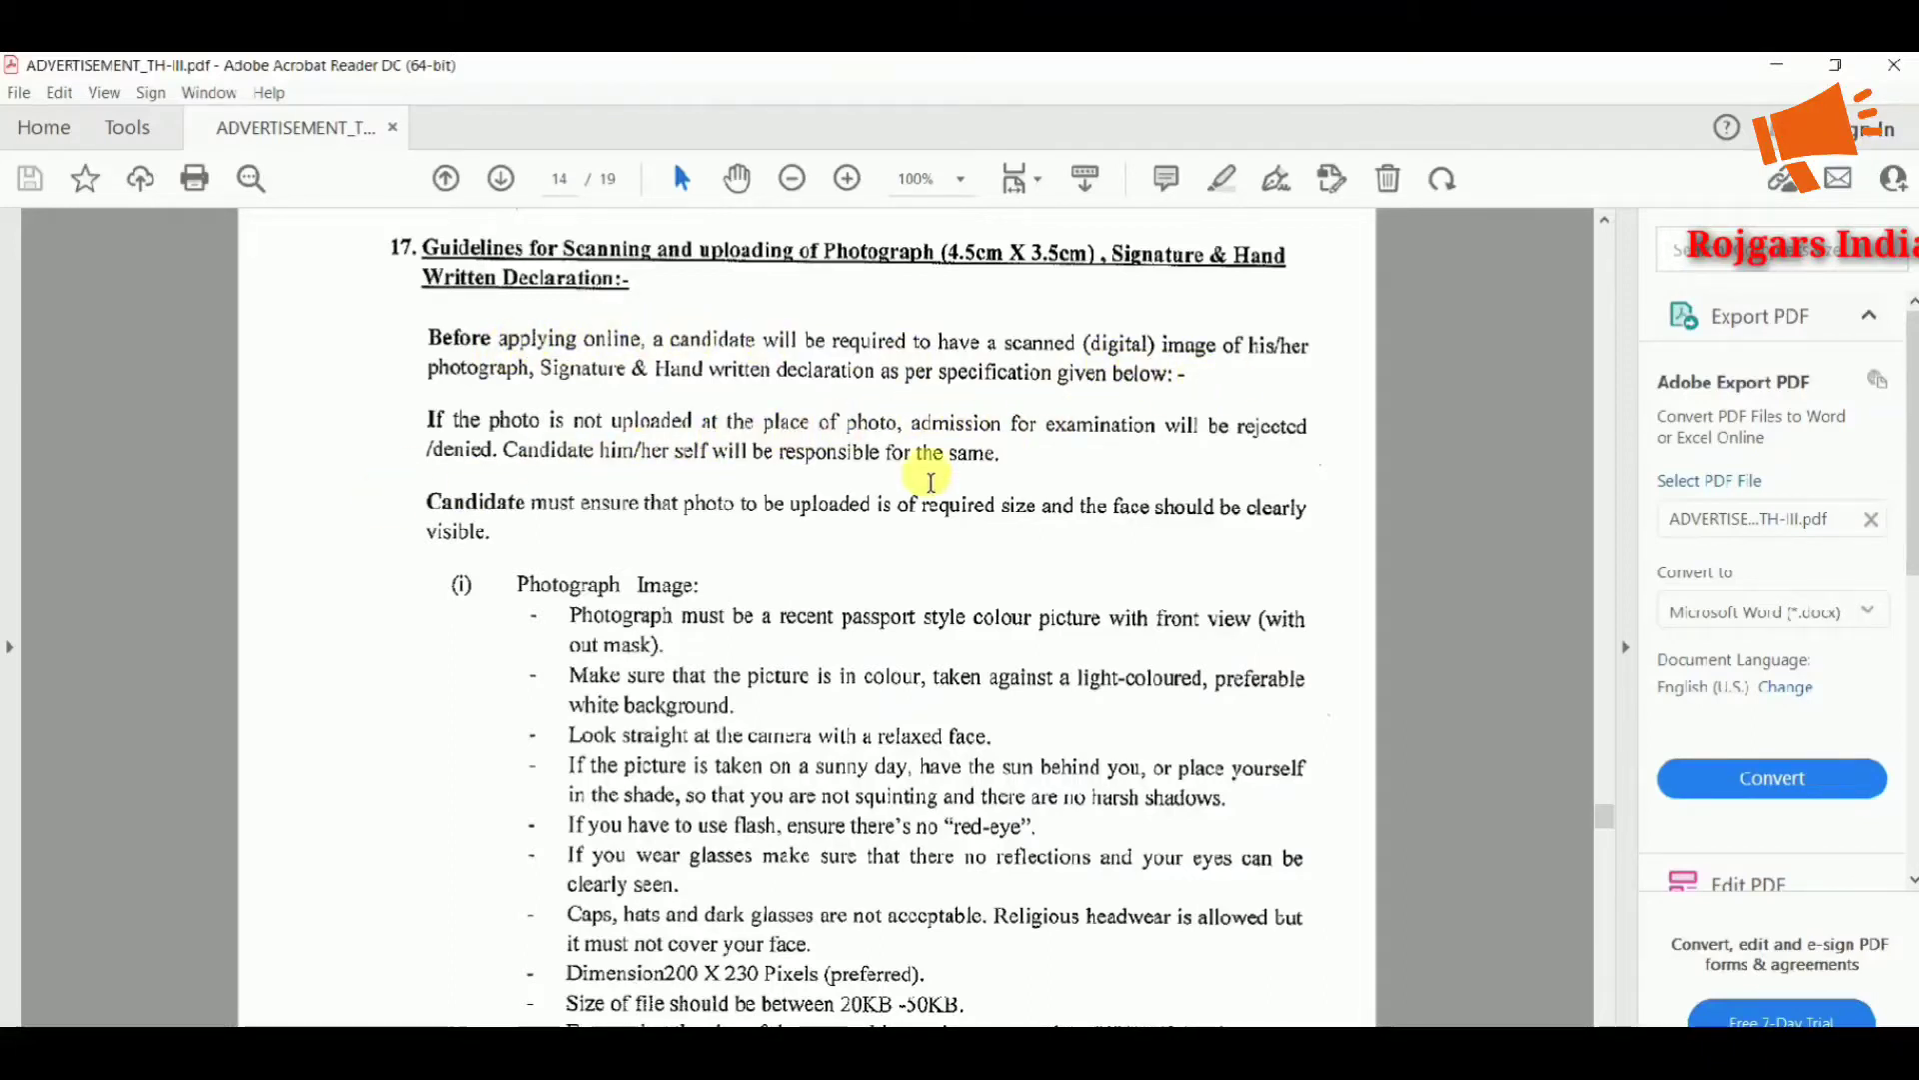
scroll(639, 530, down, 3)
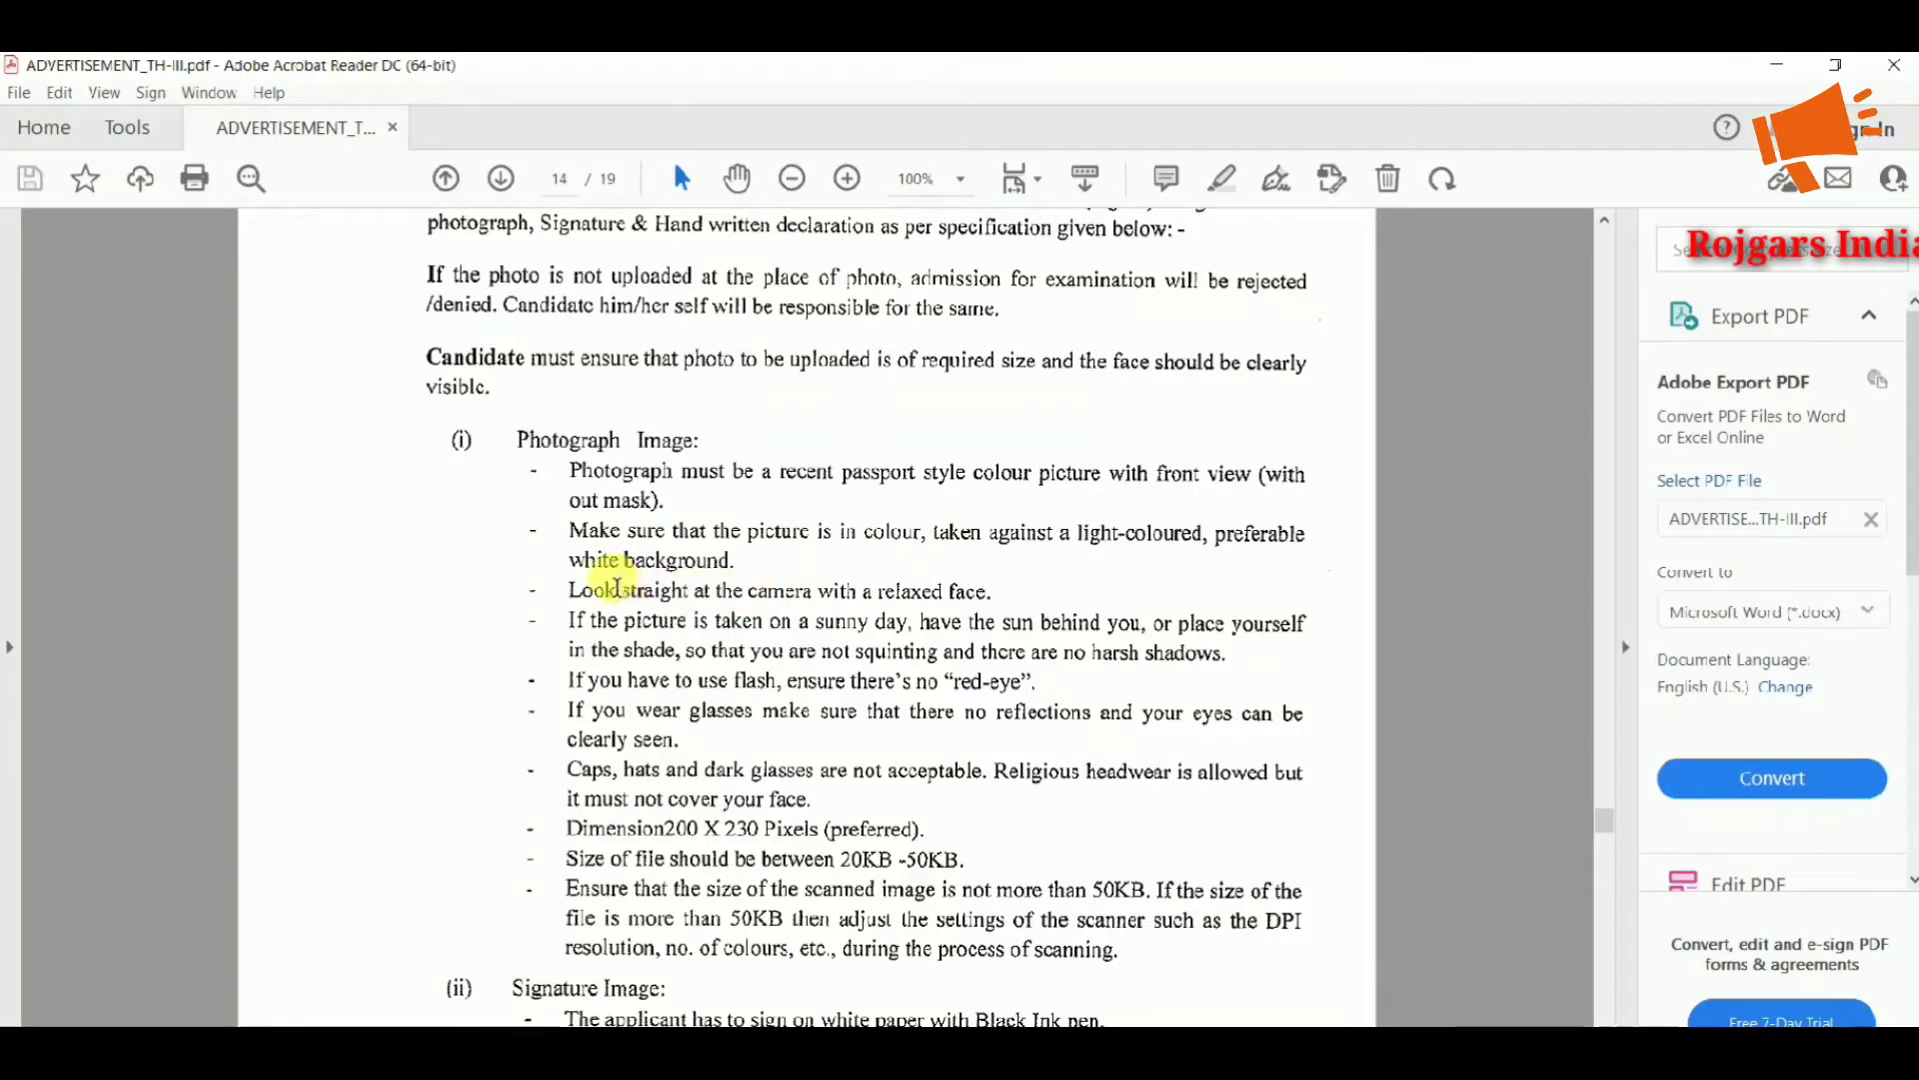
drag(571, 562, 721, 575)
click(728, 566)
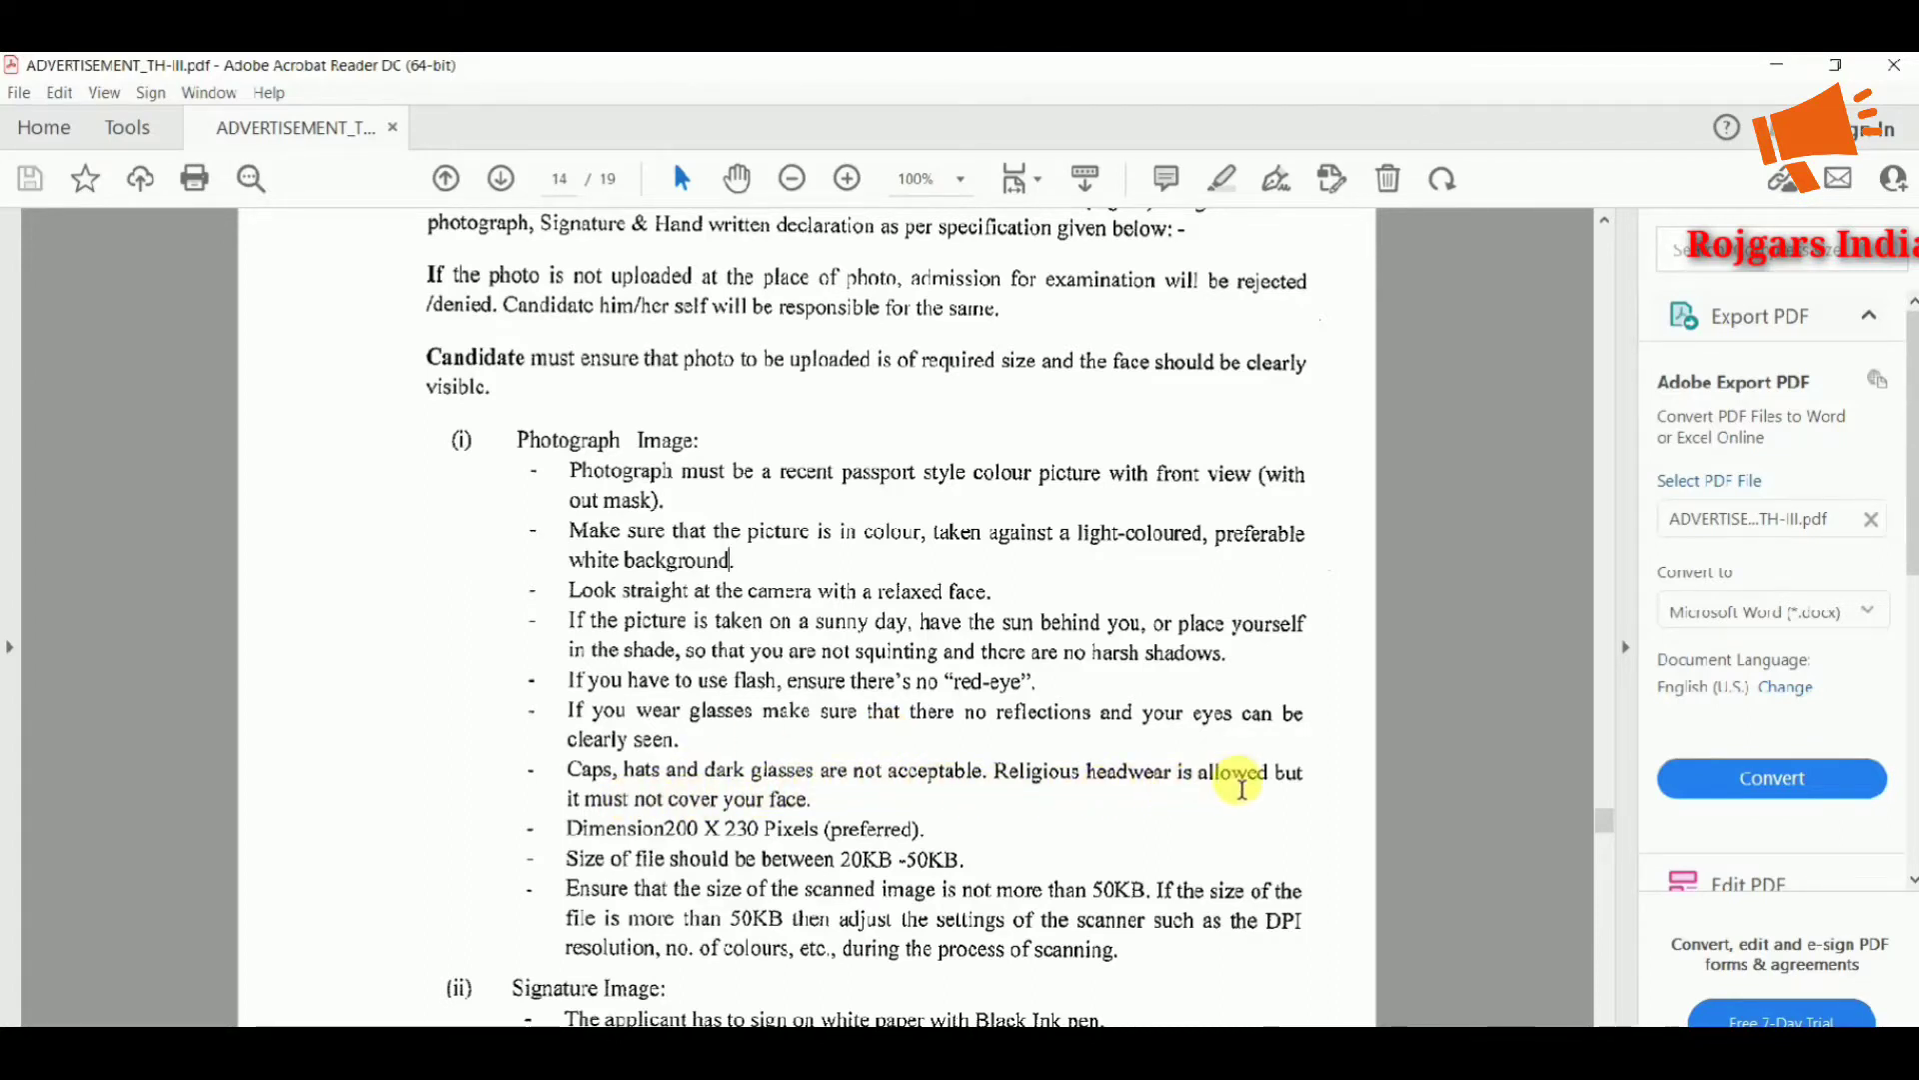
scroll(870, 809, down, 1)
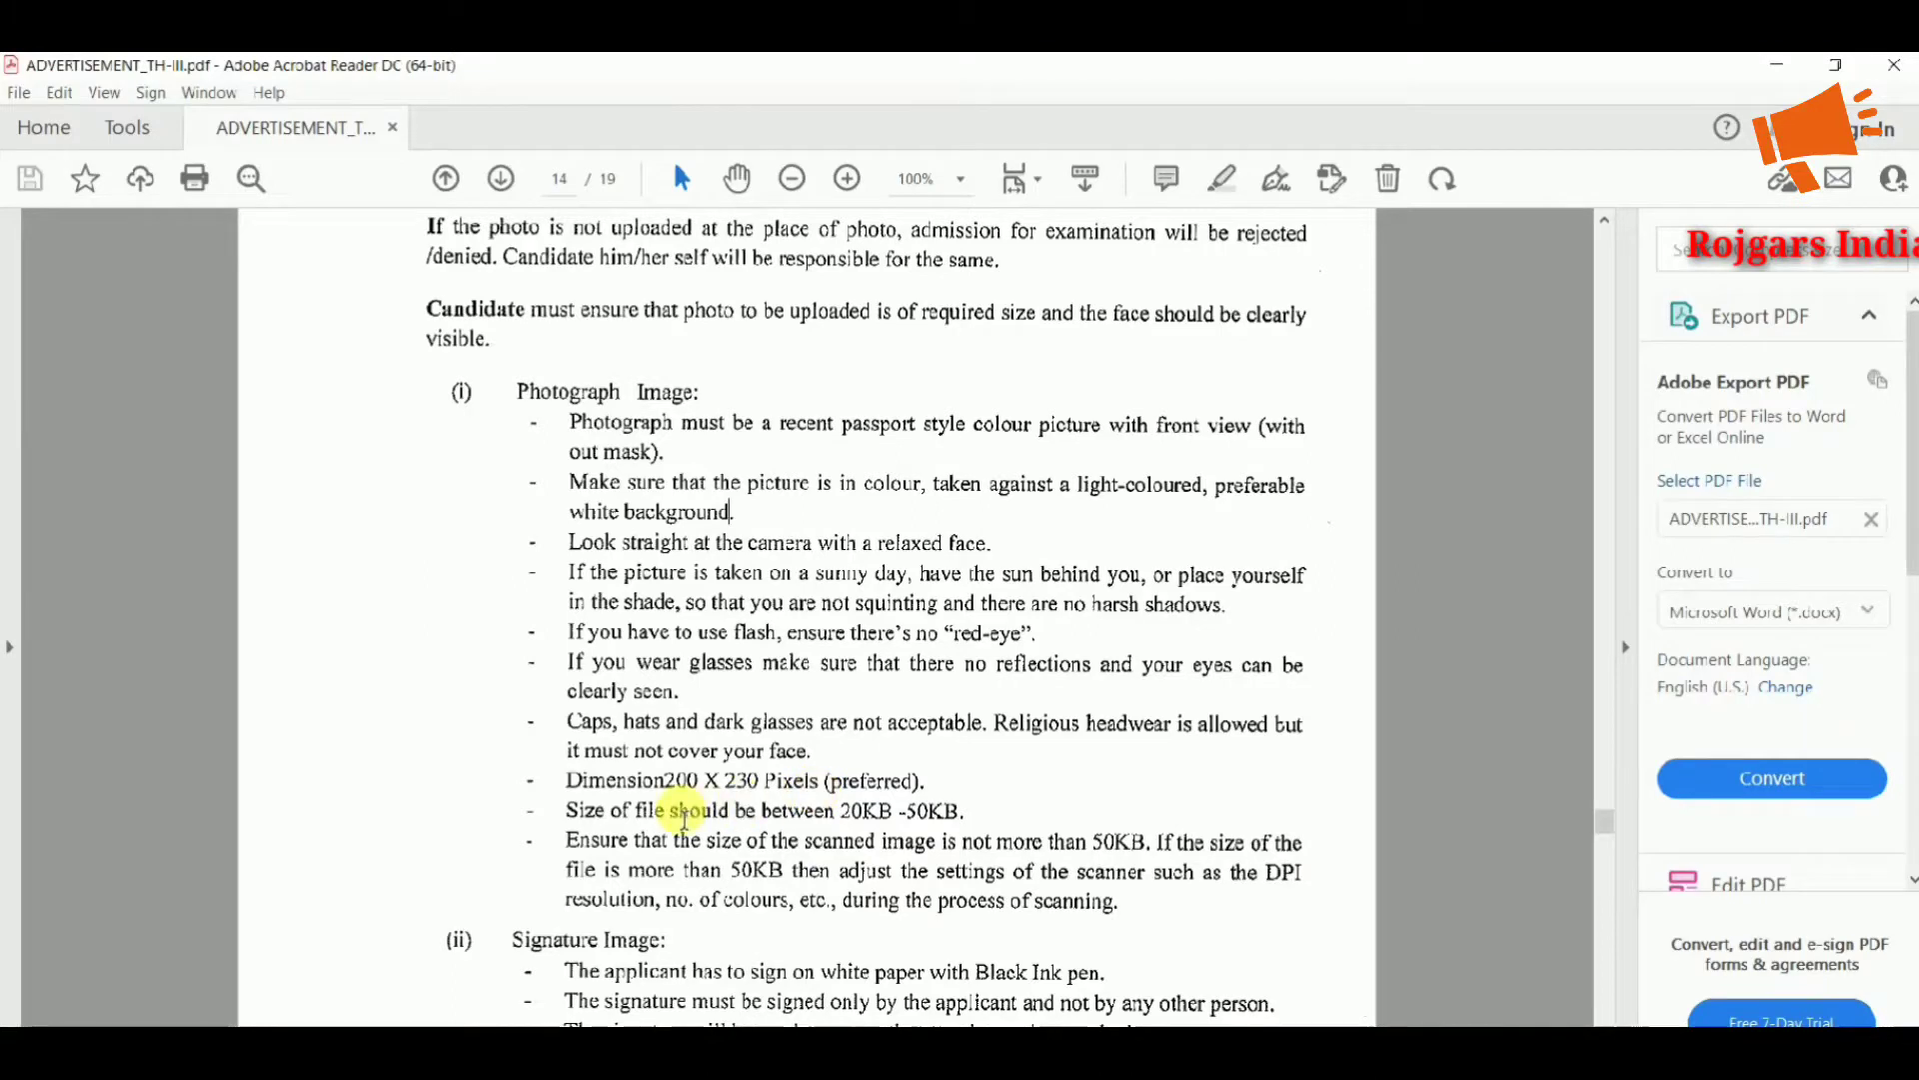
scroll(798, 803, down, 2)
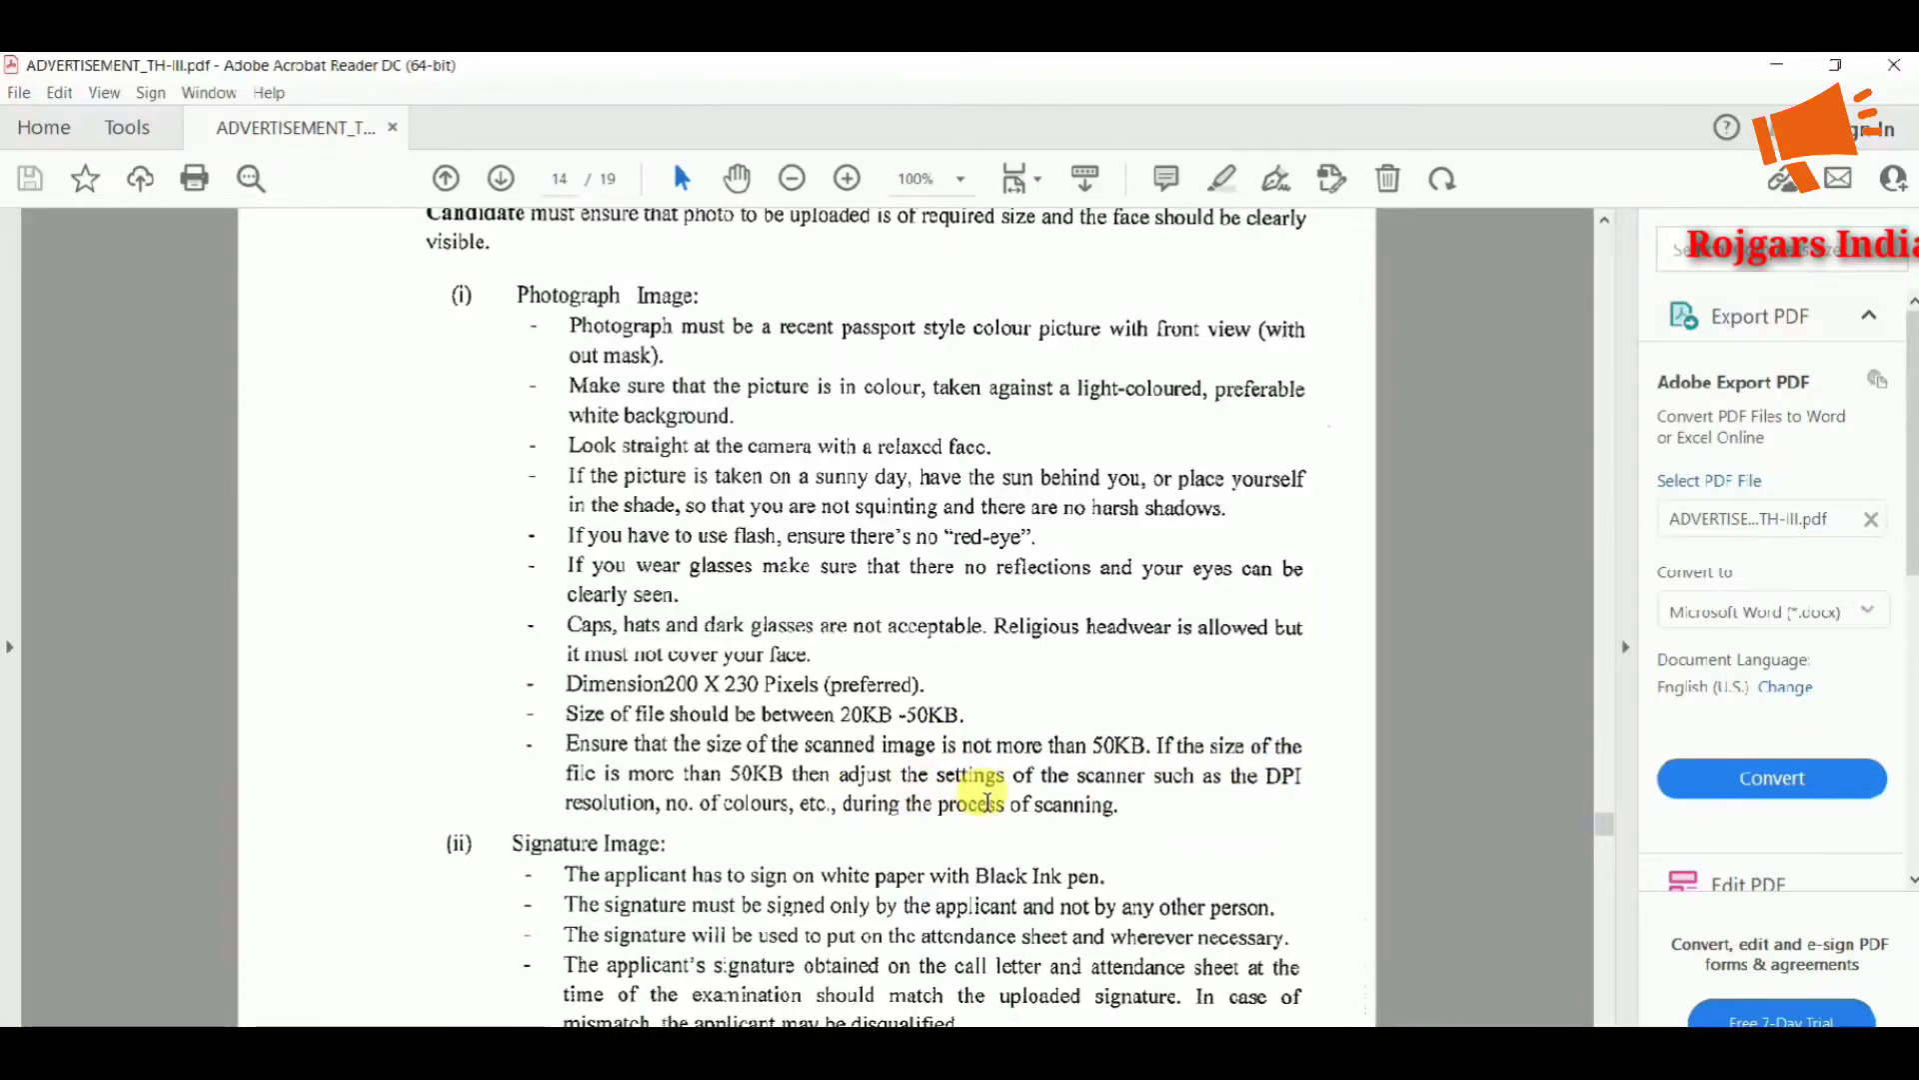
scroll(988, 802, down, 1)
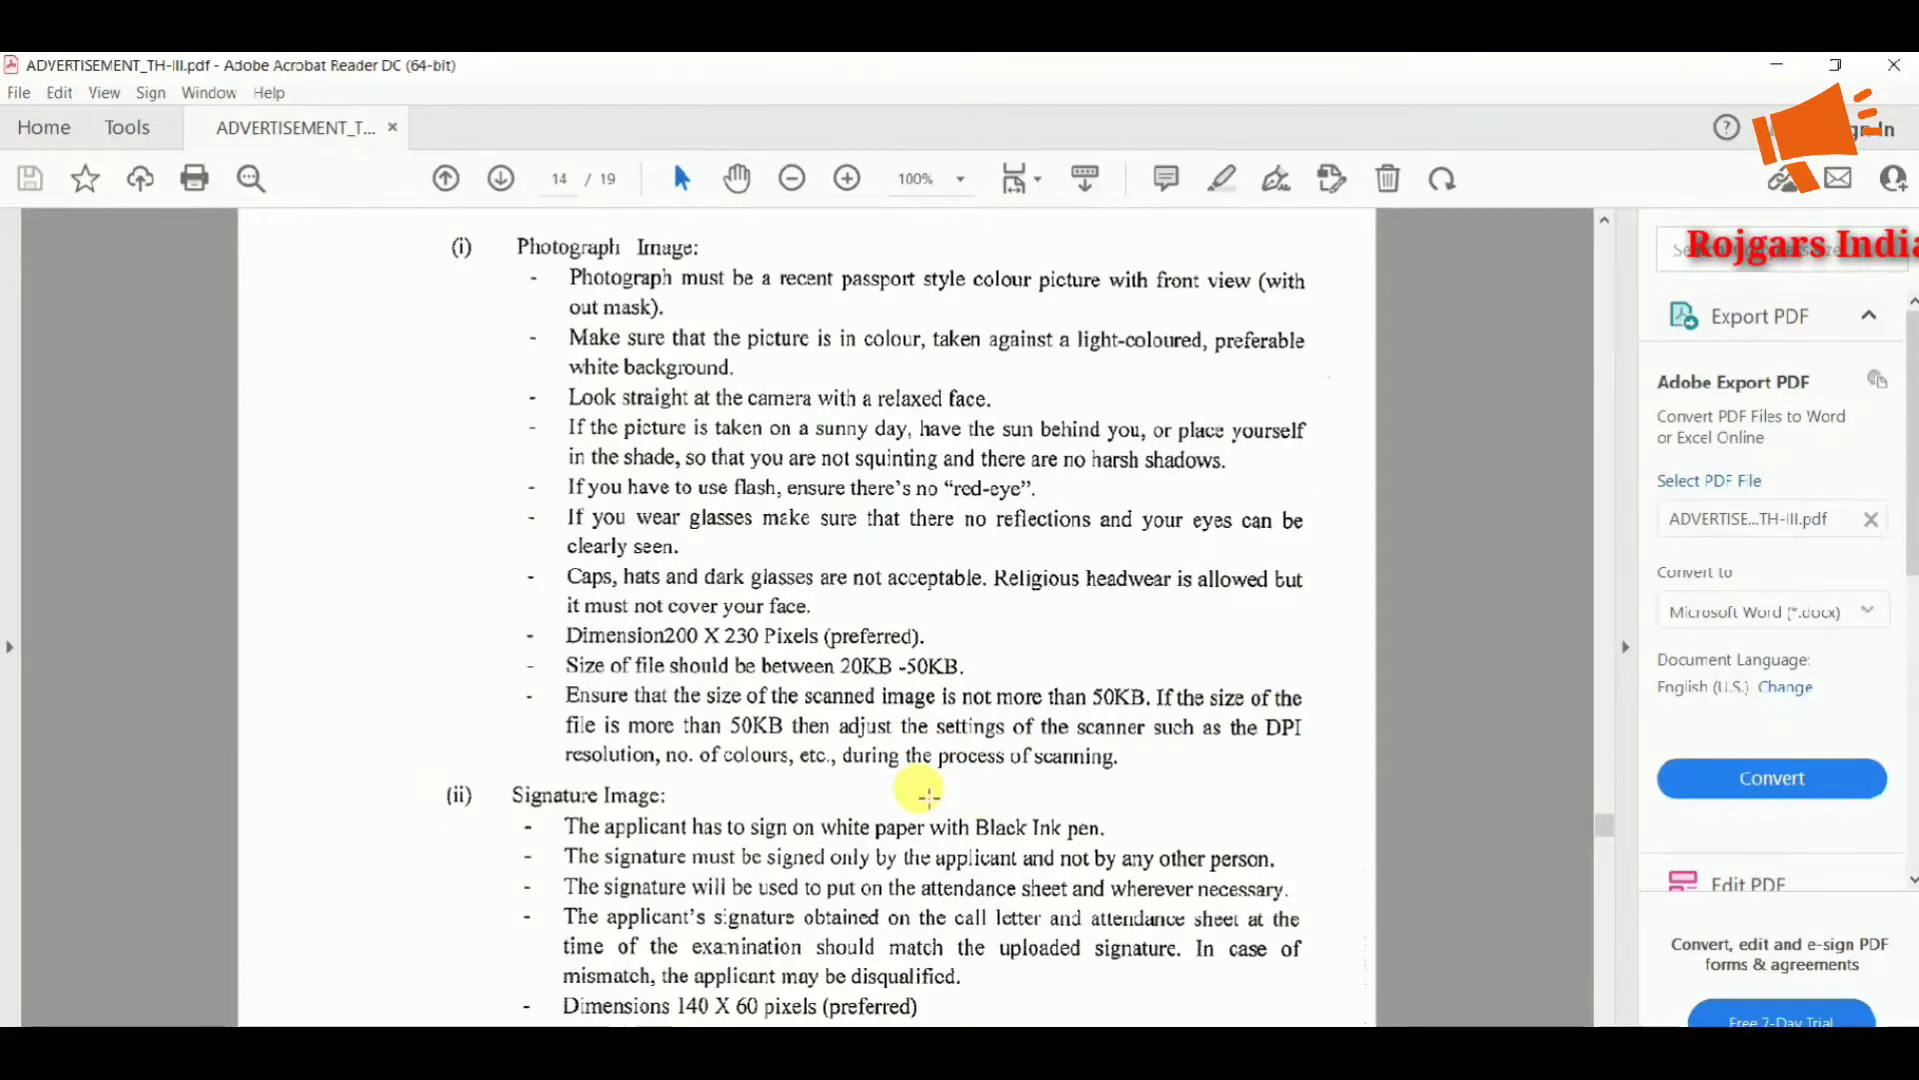
Examine the signature image rules, marking the phrases on white paper, black ink pen and capital letters
scroll(928, 797, down, 5)
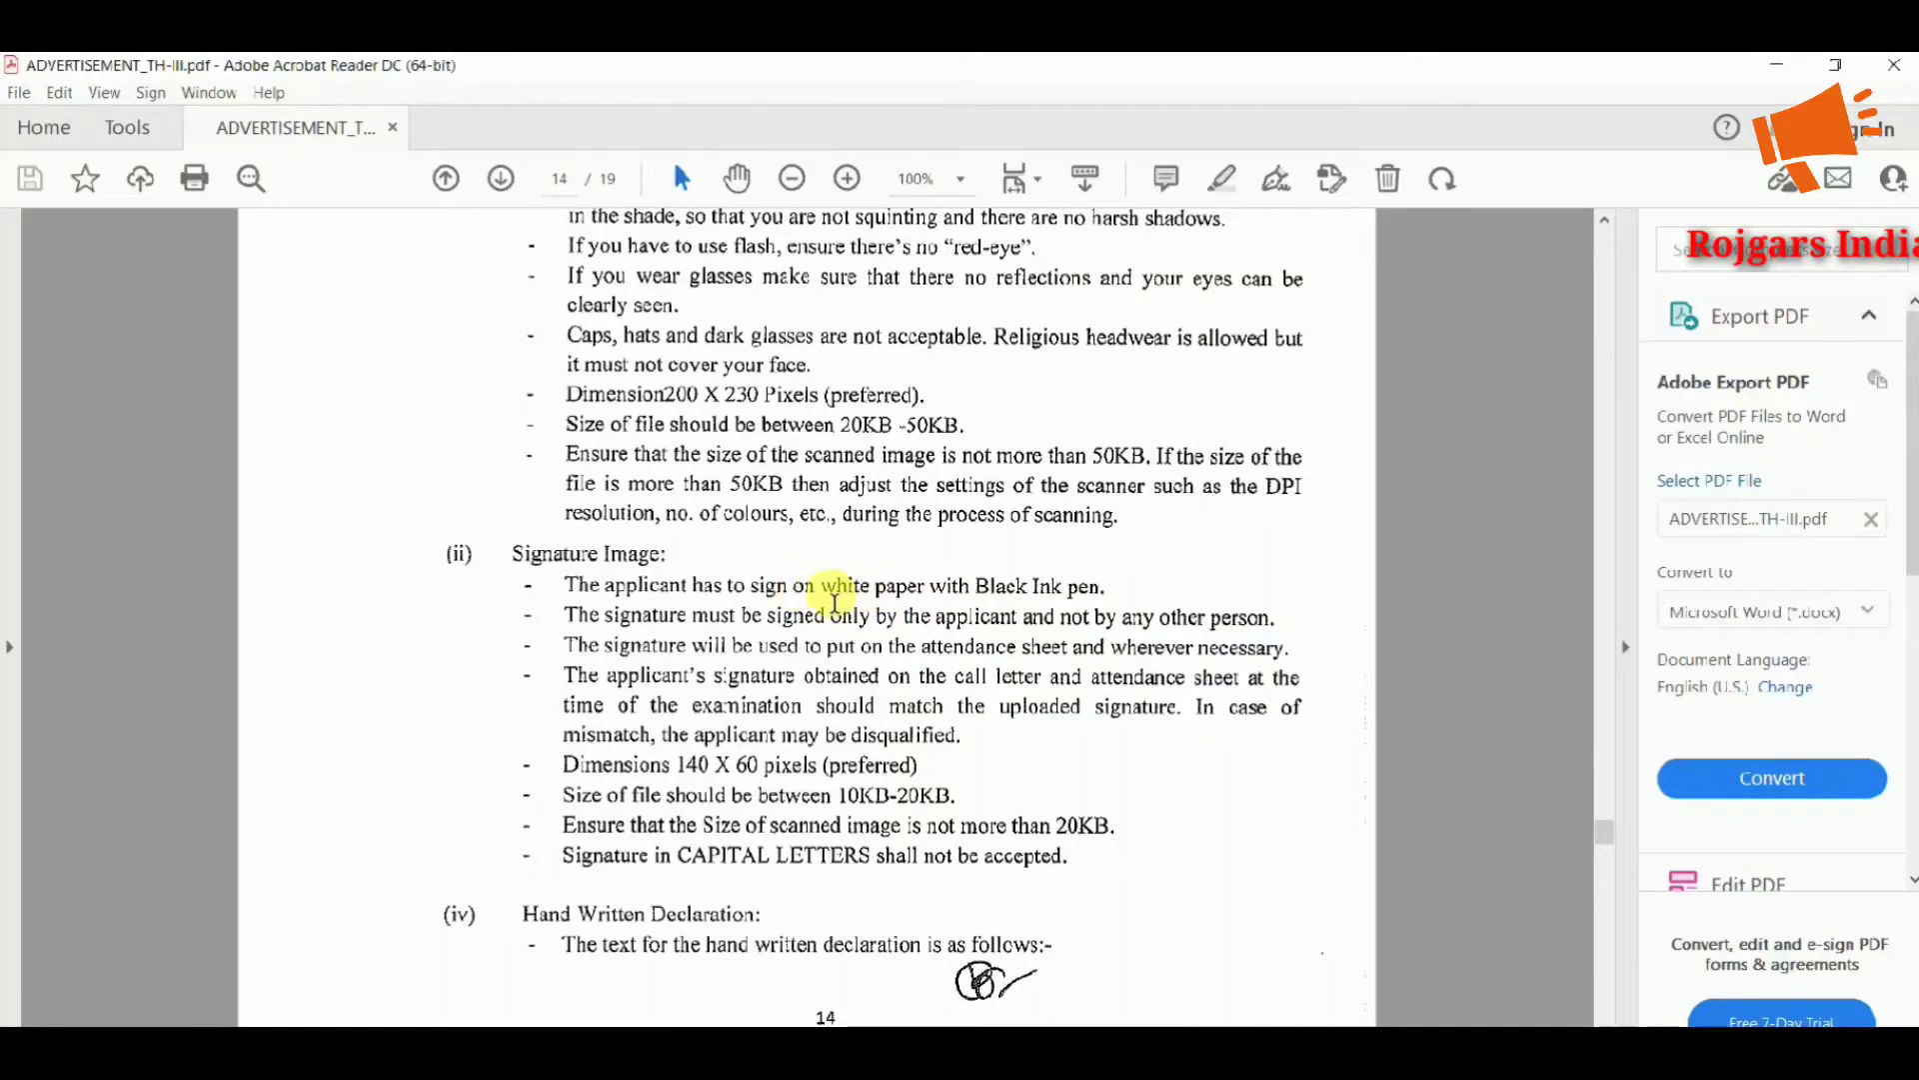
drag(822, 590, 911, 594)
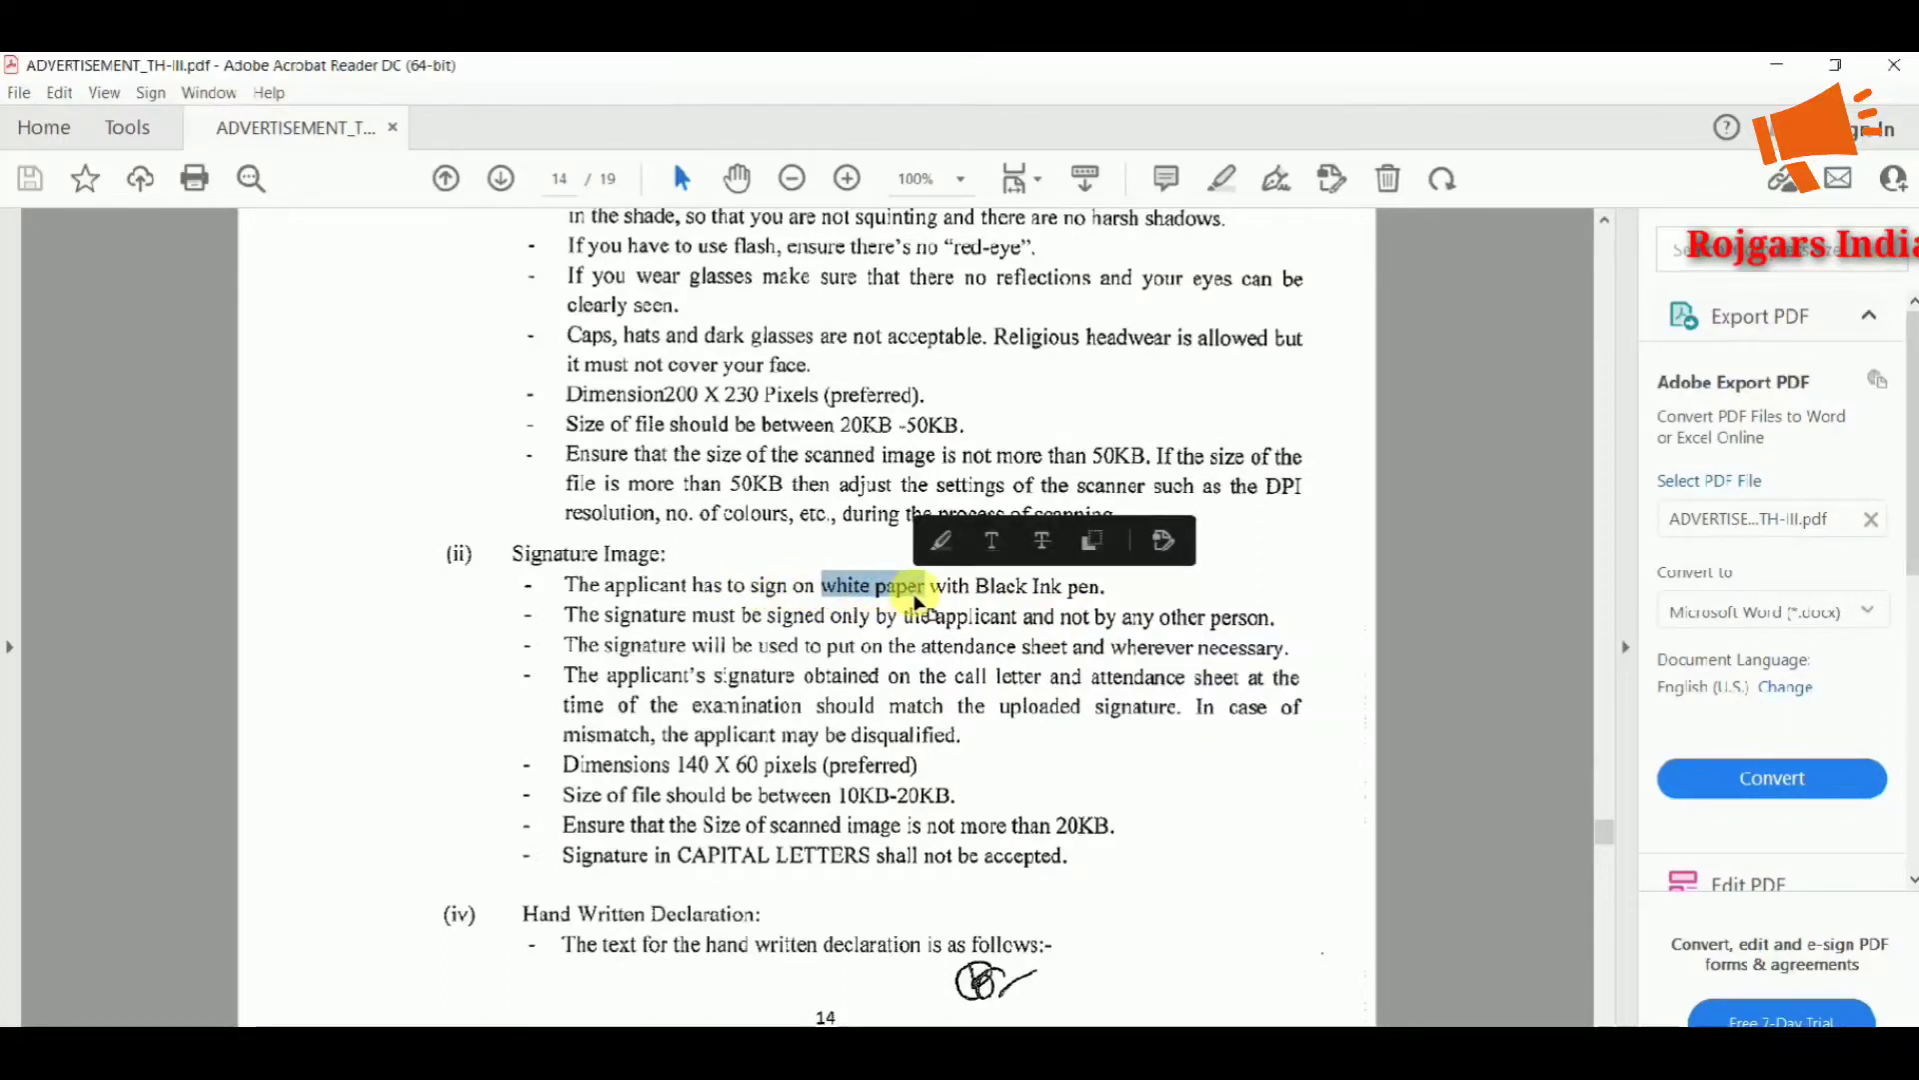
drag(977, 588, 1085, 600)
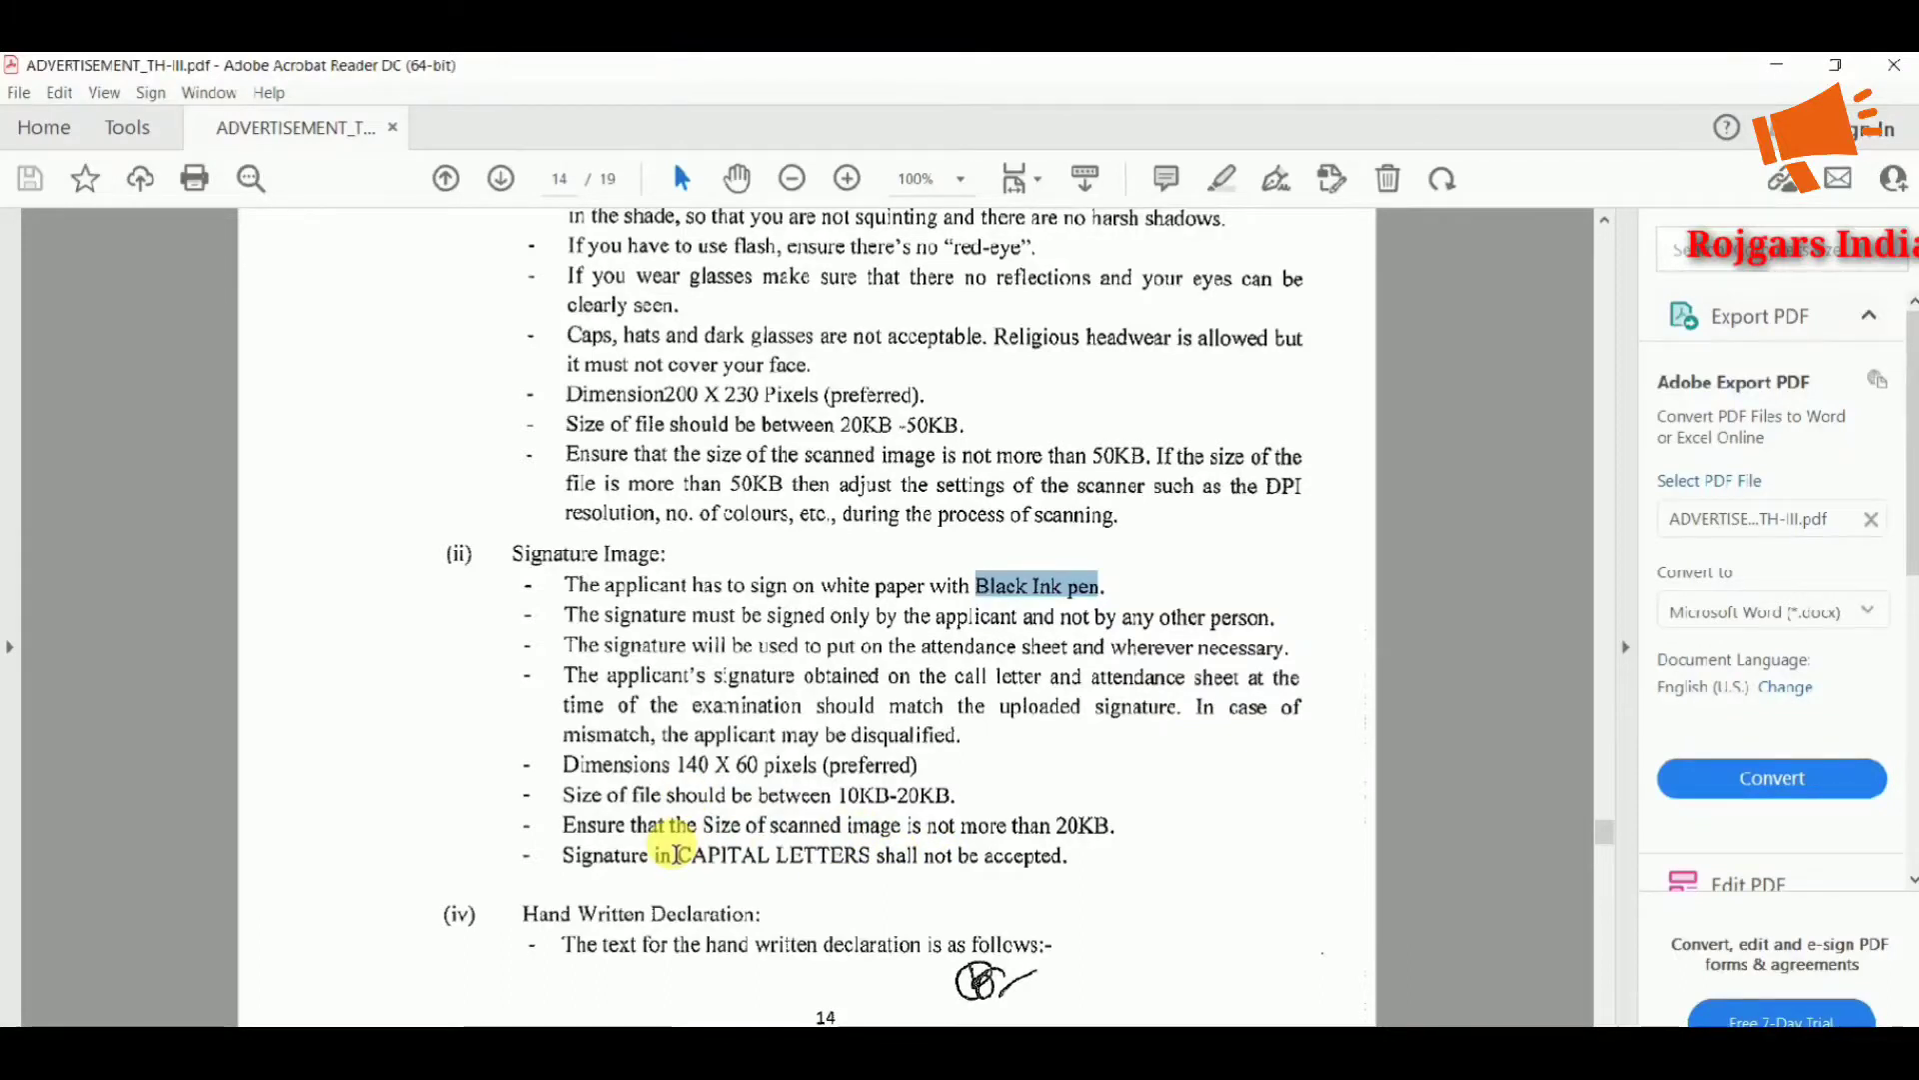
scroll(675, 855, down, 1)
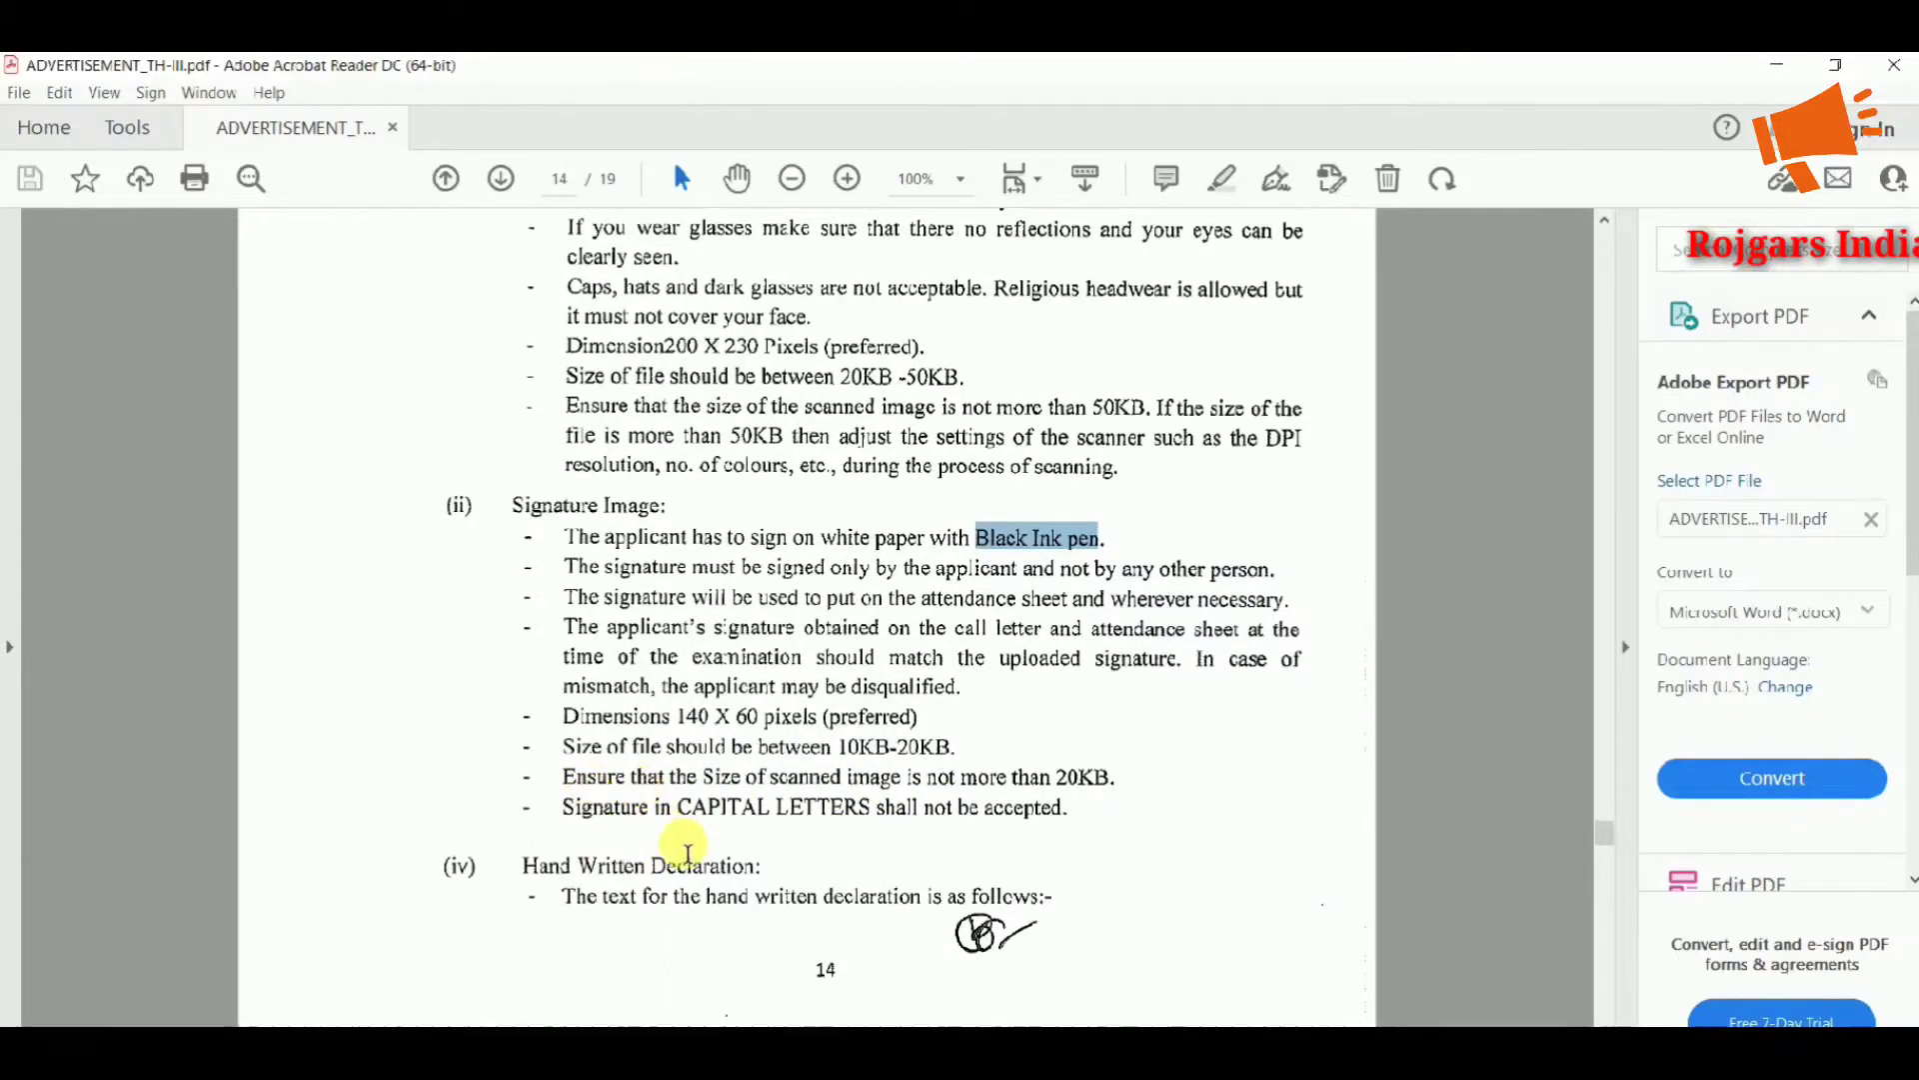
drag(676, 806, 853, 831)
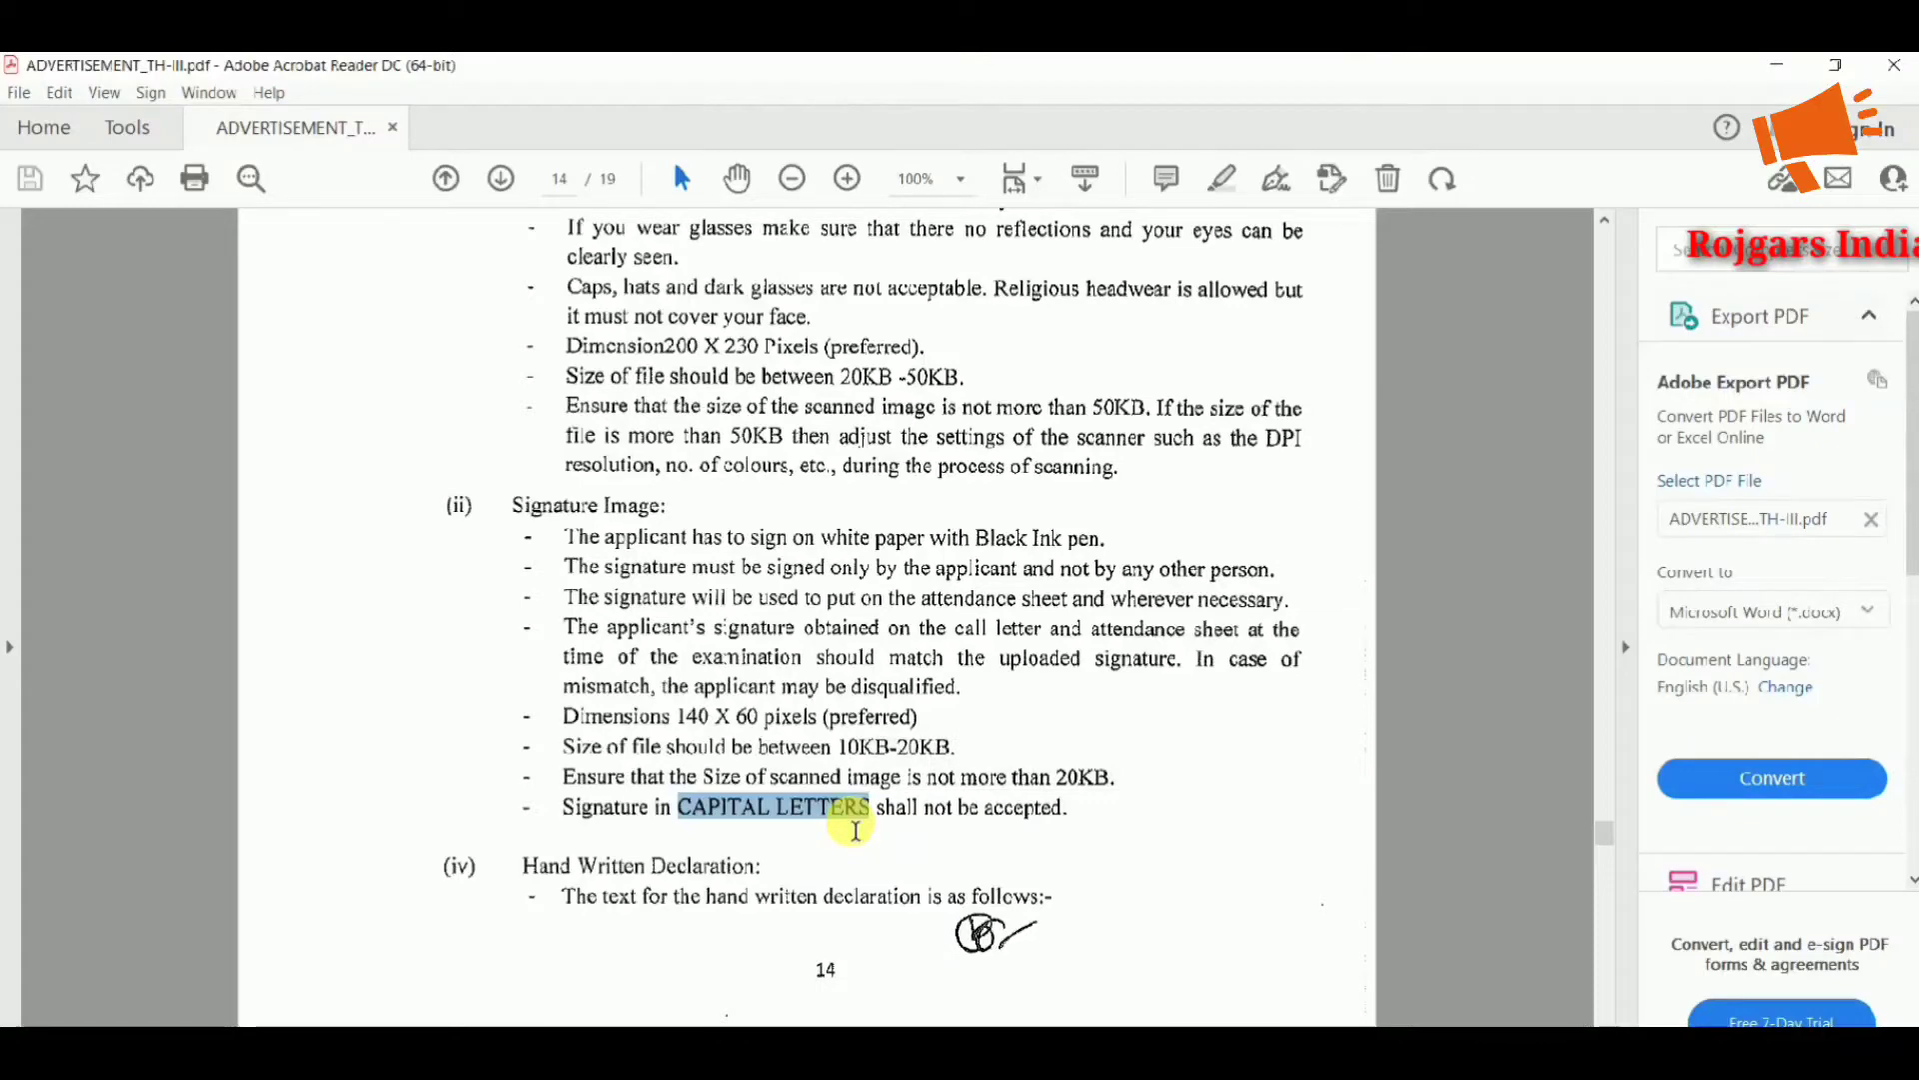
scroll(856, 829, down, 2)
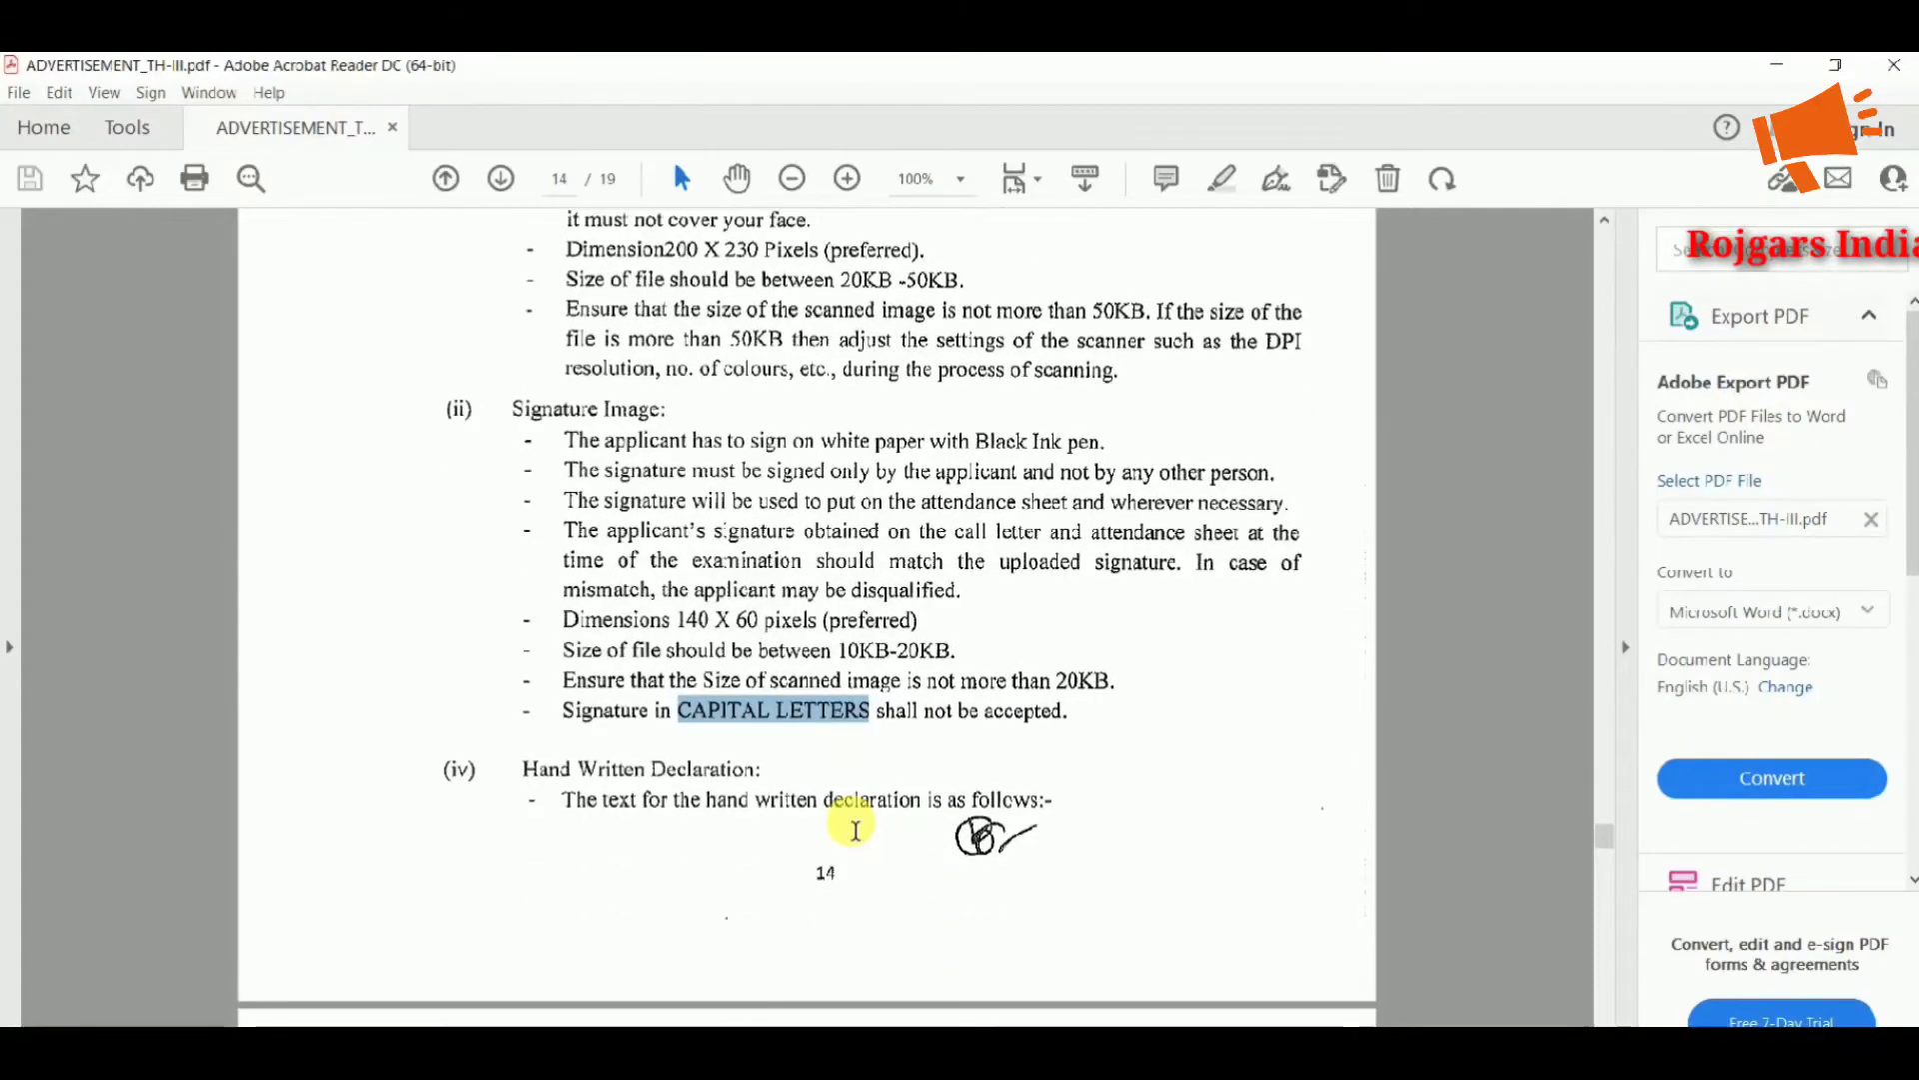
scroll(720, 797, down, 2)
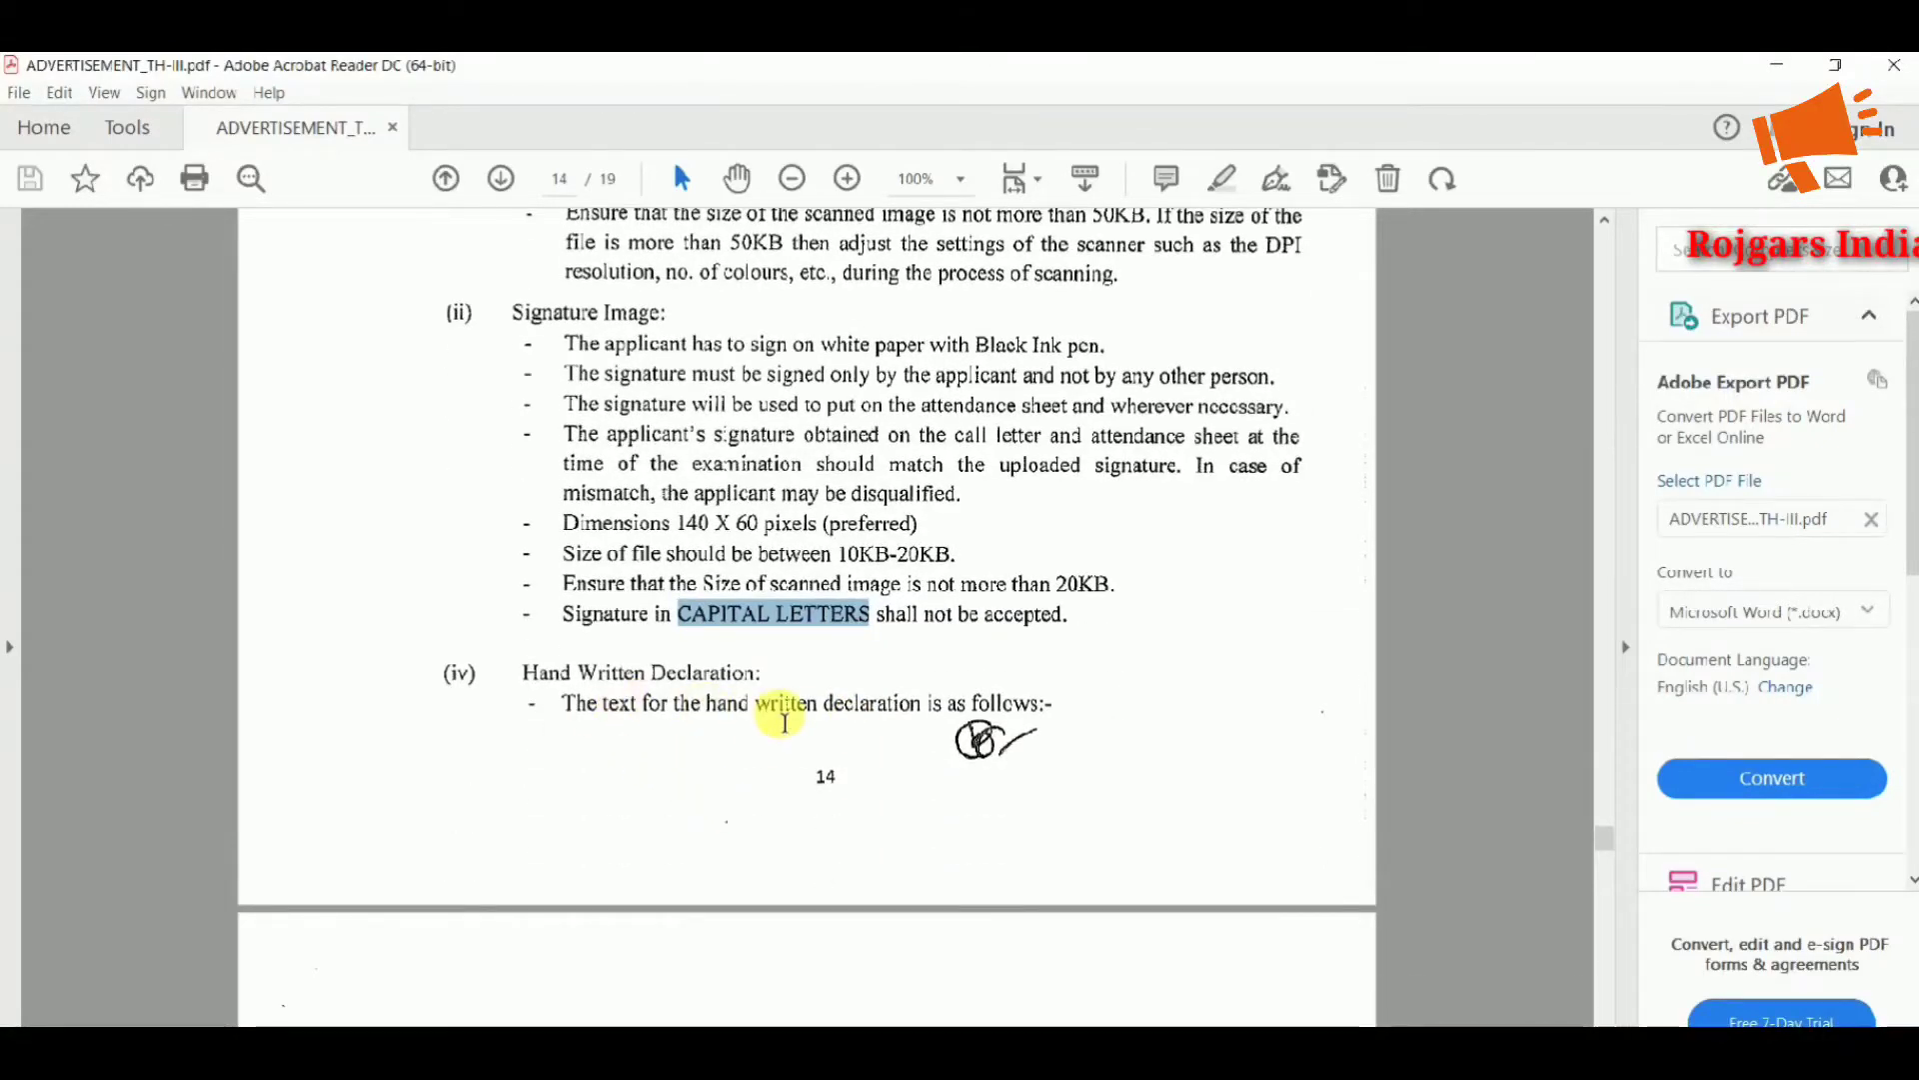
Read the hand written declaration text and its specifications on page 15, marking the declaration wording
scroll(870, 712, down, 5)
scroll(877, 717, down, 5)
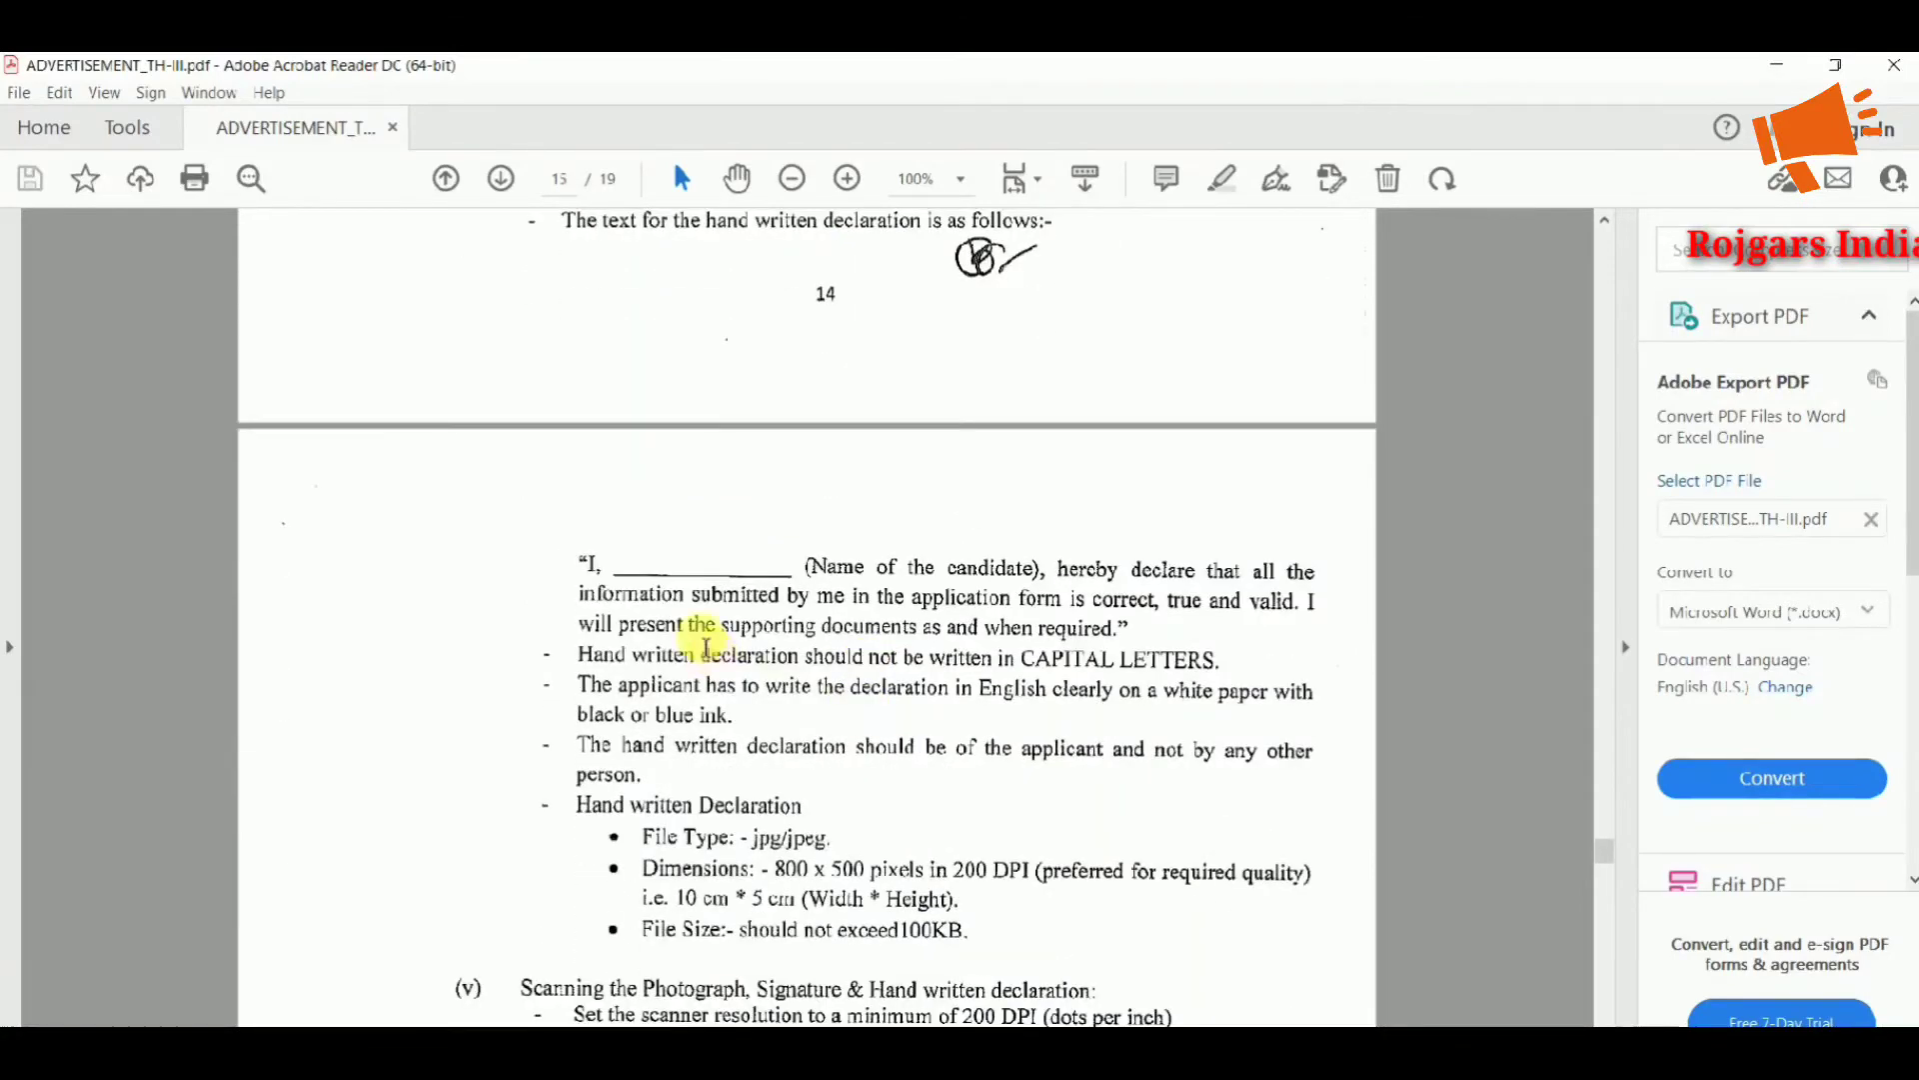
drag(579, 560, 1225, 660)
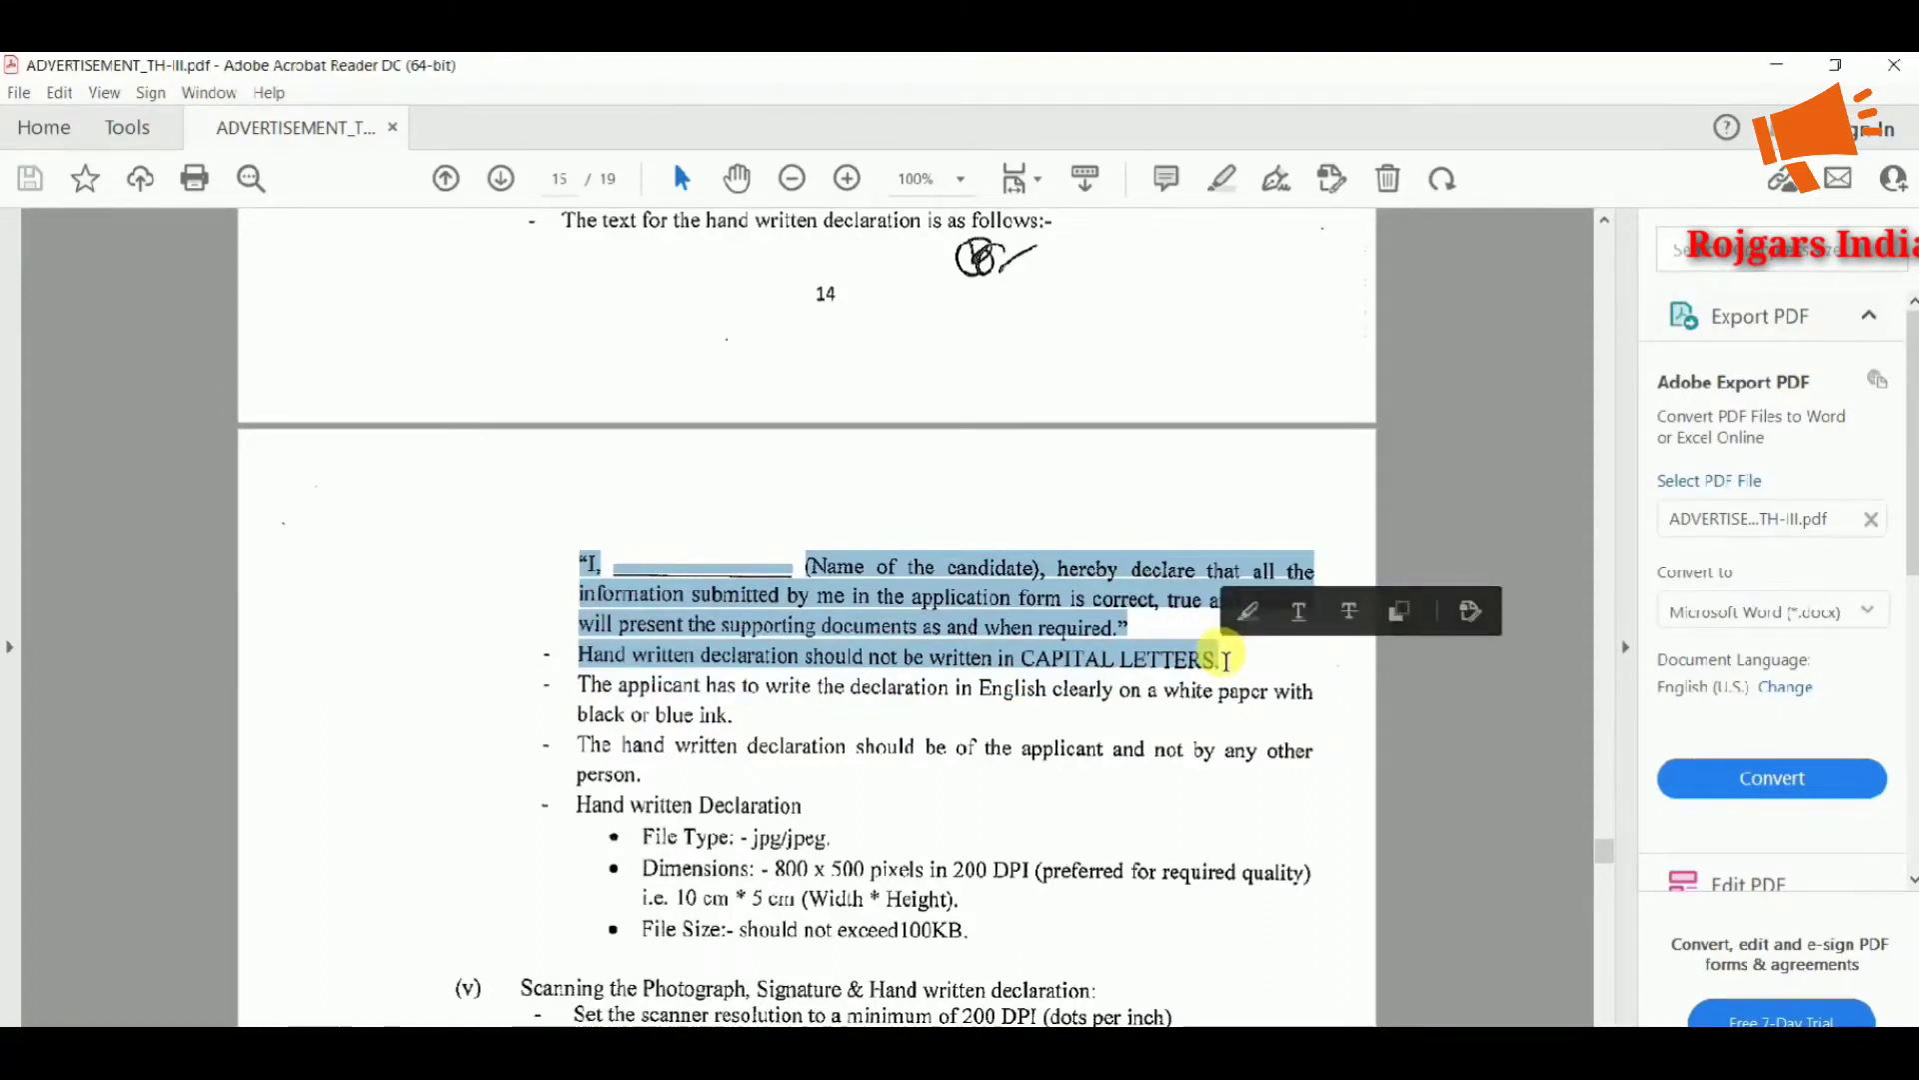
click(1100, 631)
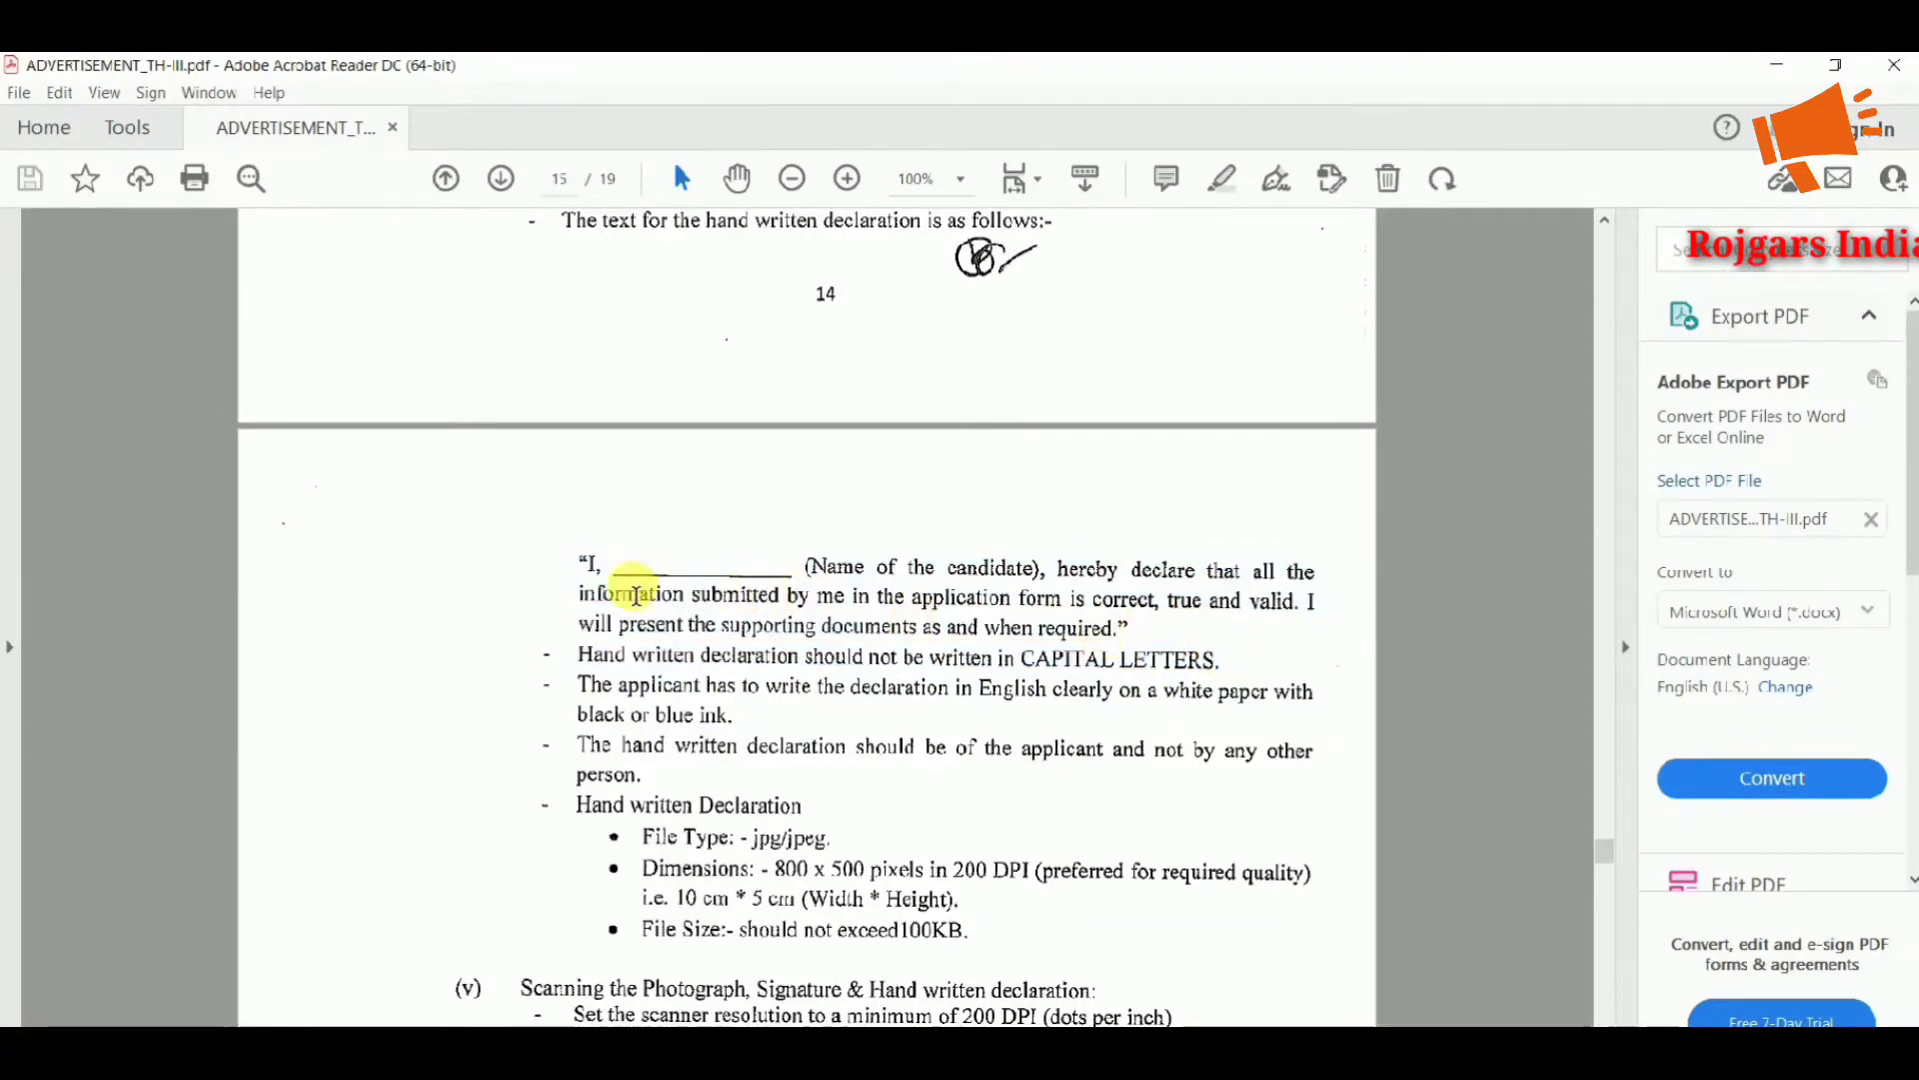
drag(573, 568, 1142, 632)
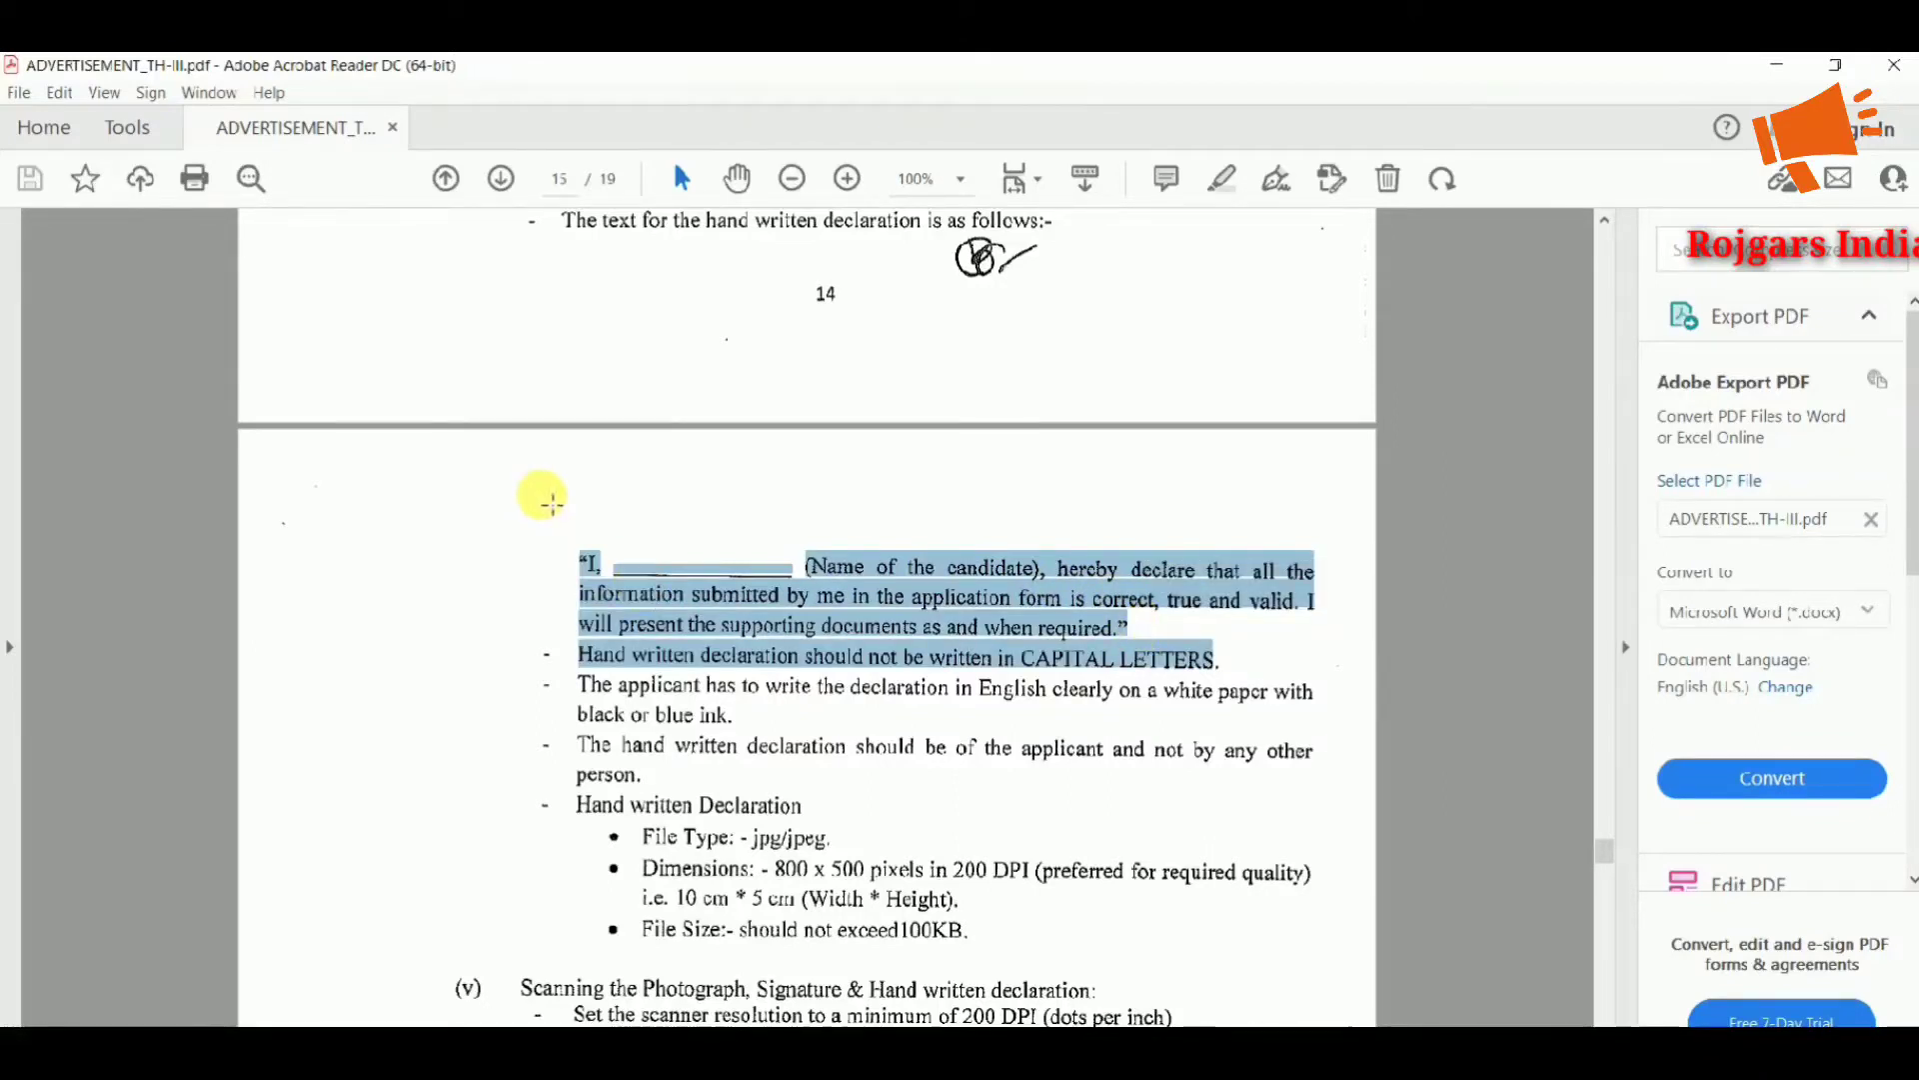
click(612, 561)
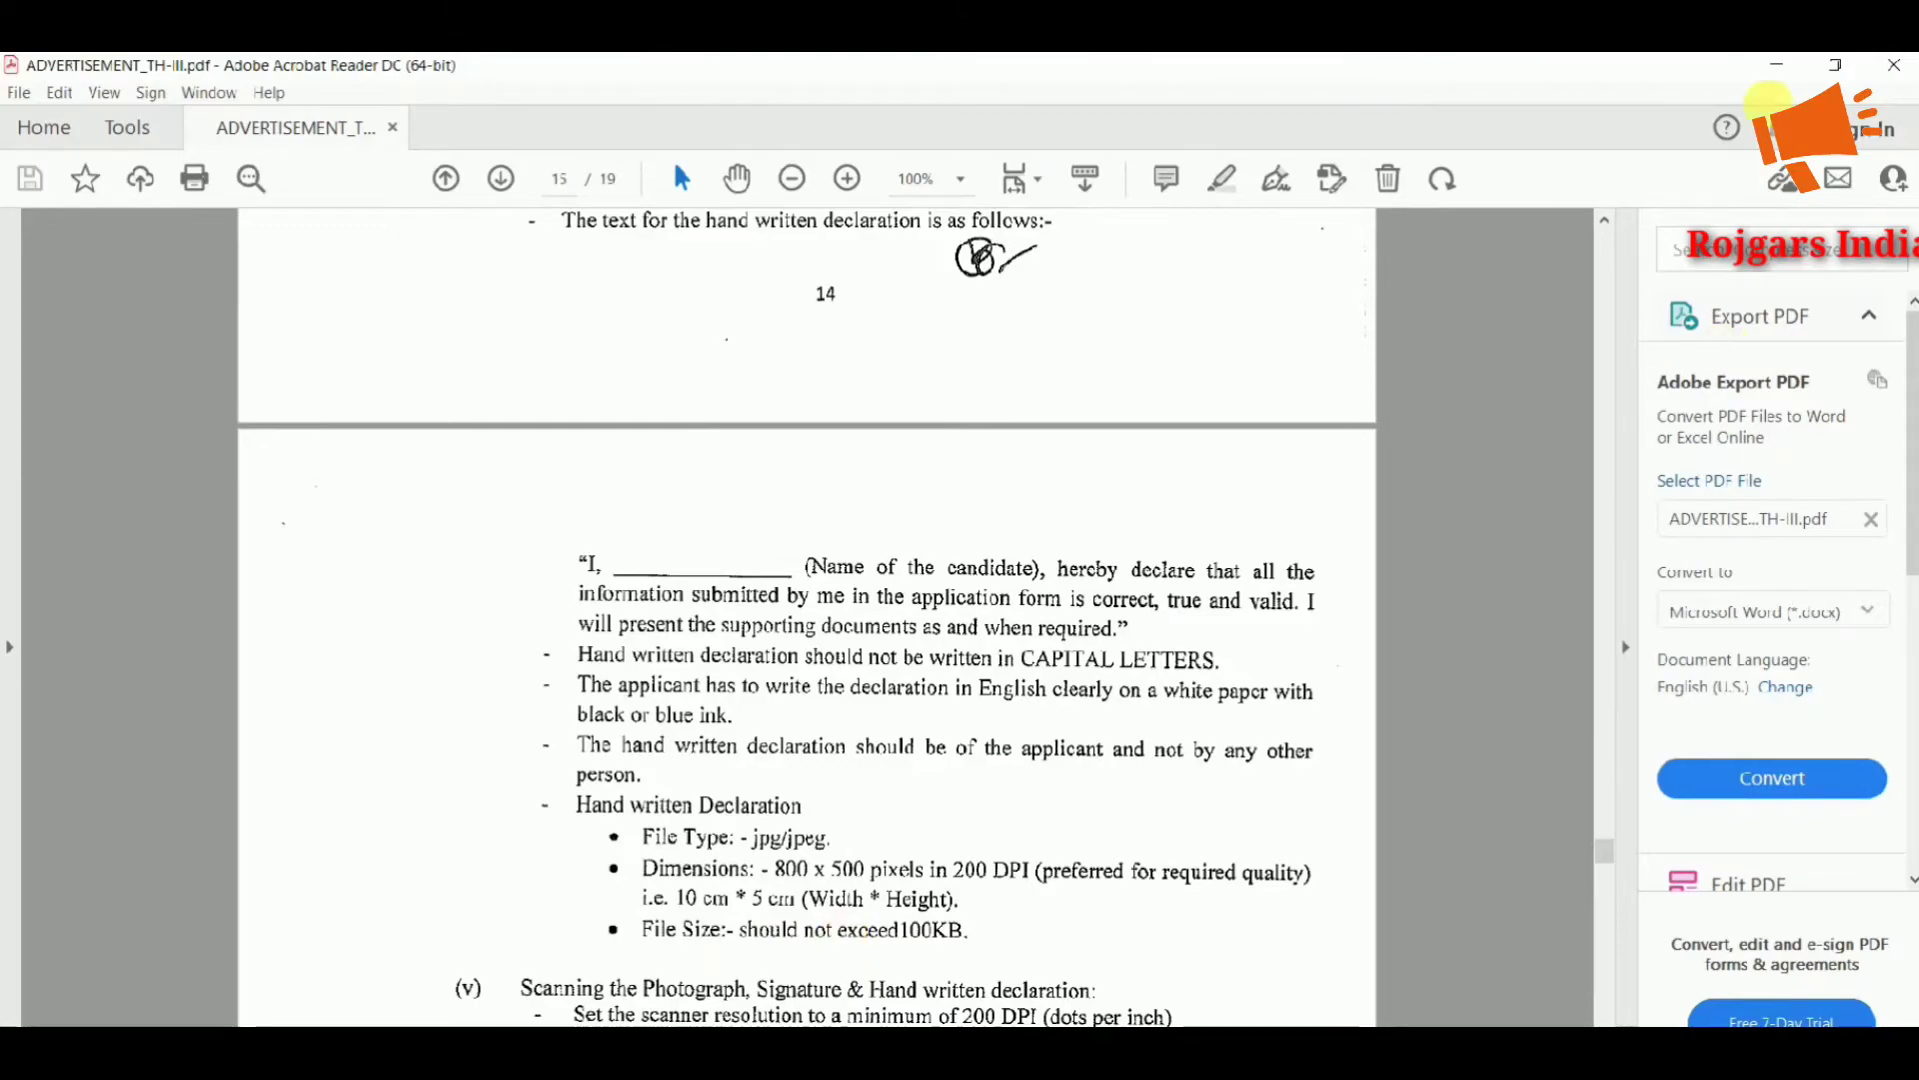
Switch to the desktop and check the file size of the PHoto image in its properties
click(1791, 72)
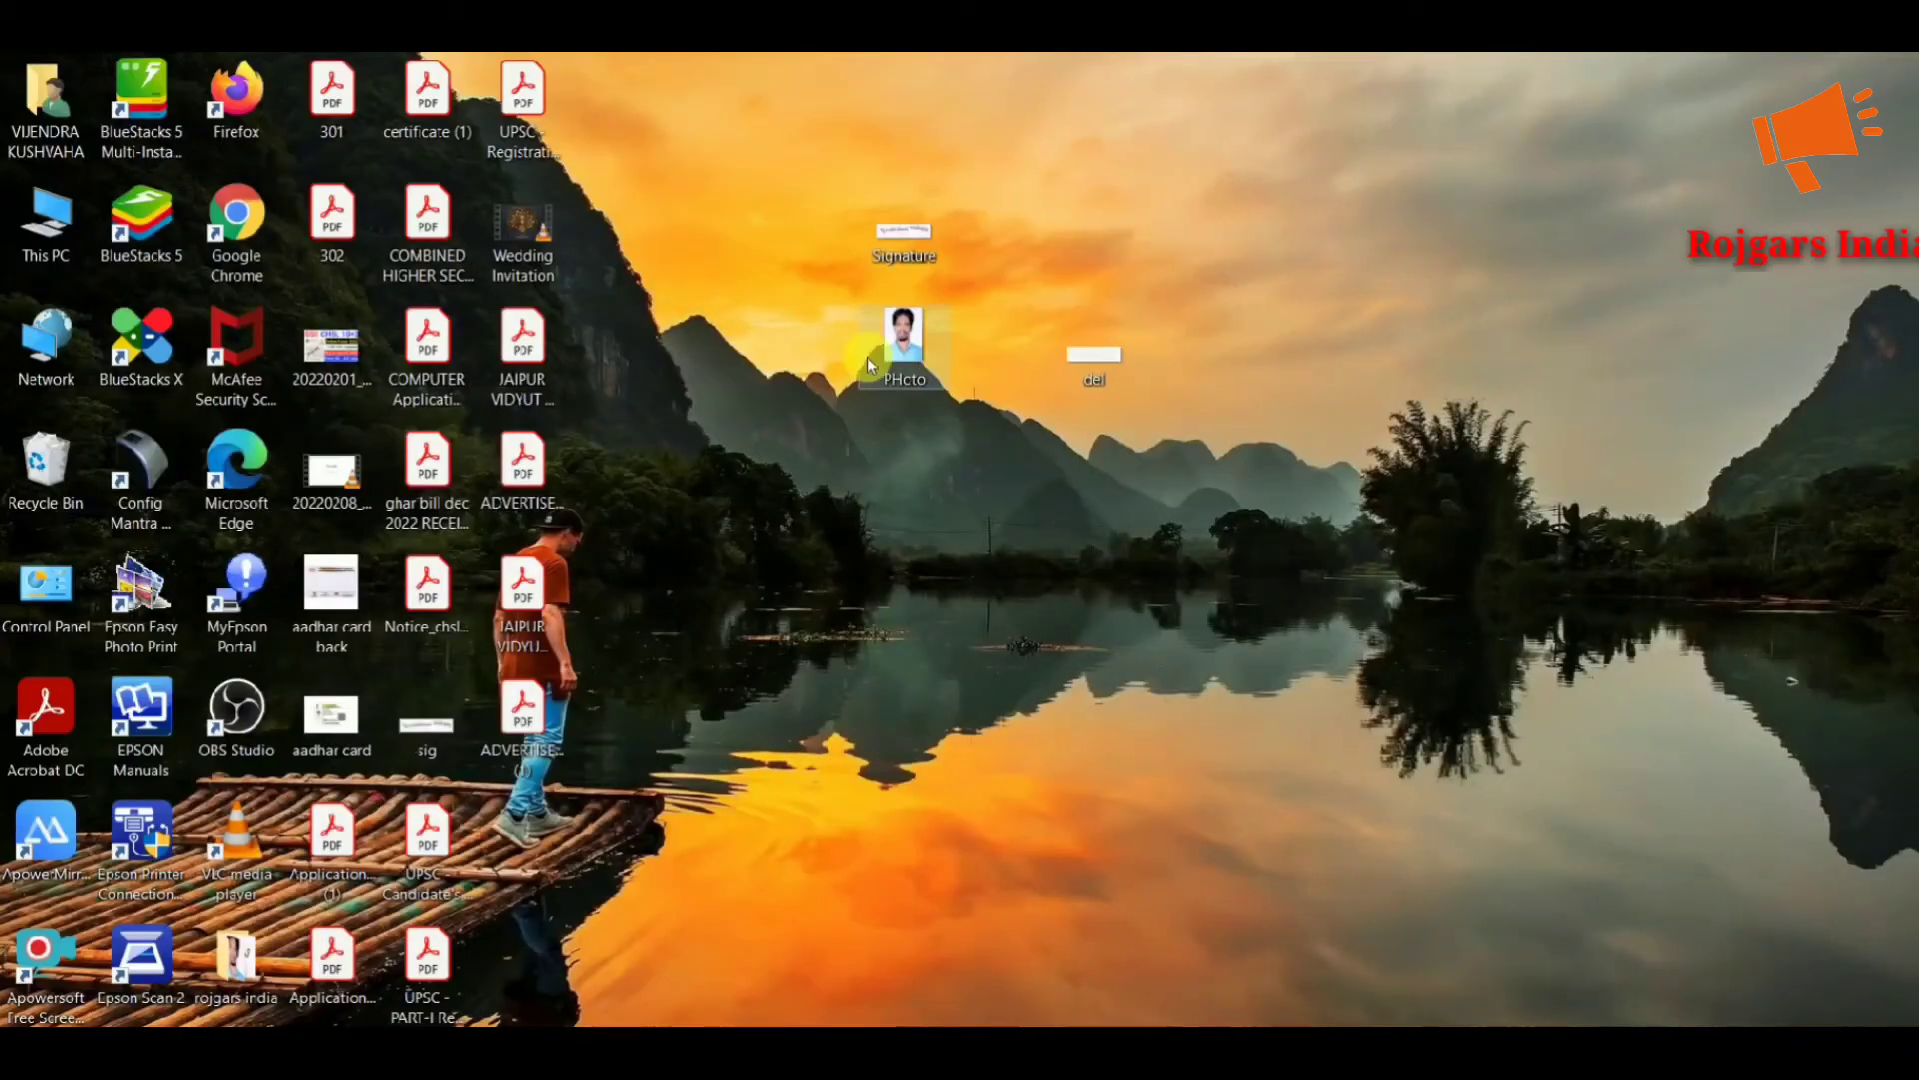
double_click(893, 362)
right_click(893, 360)
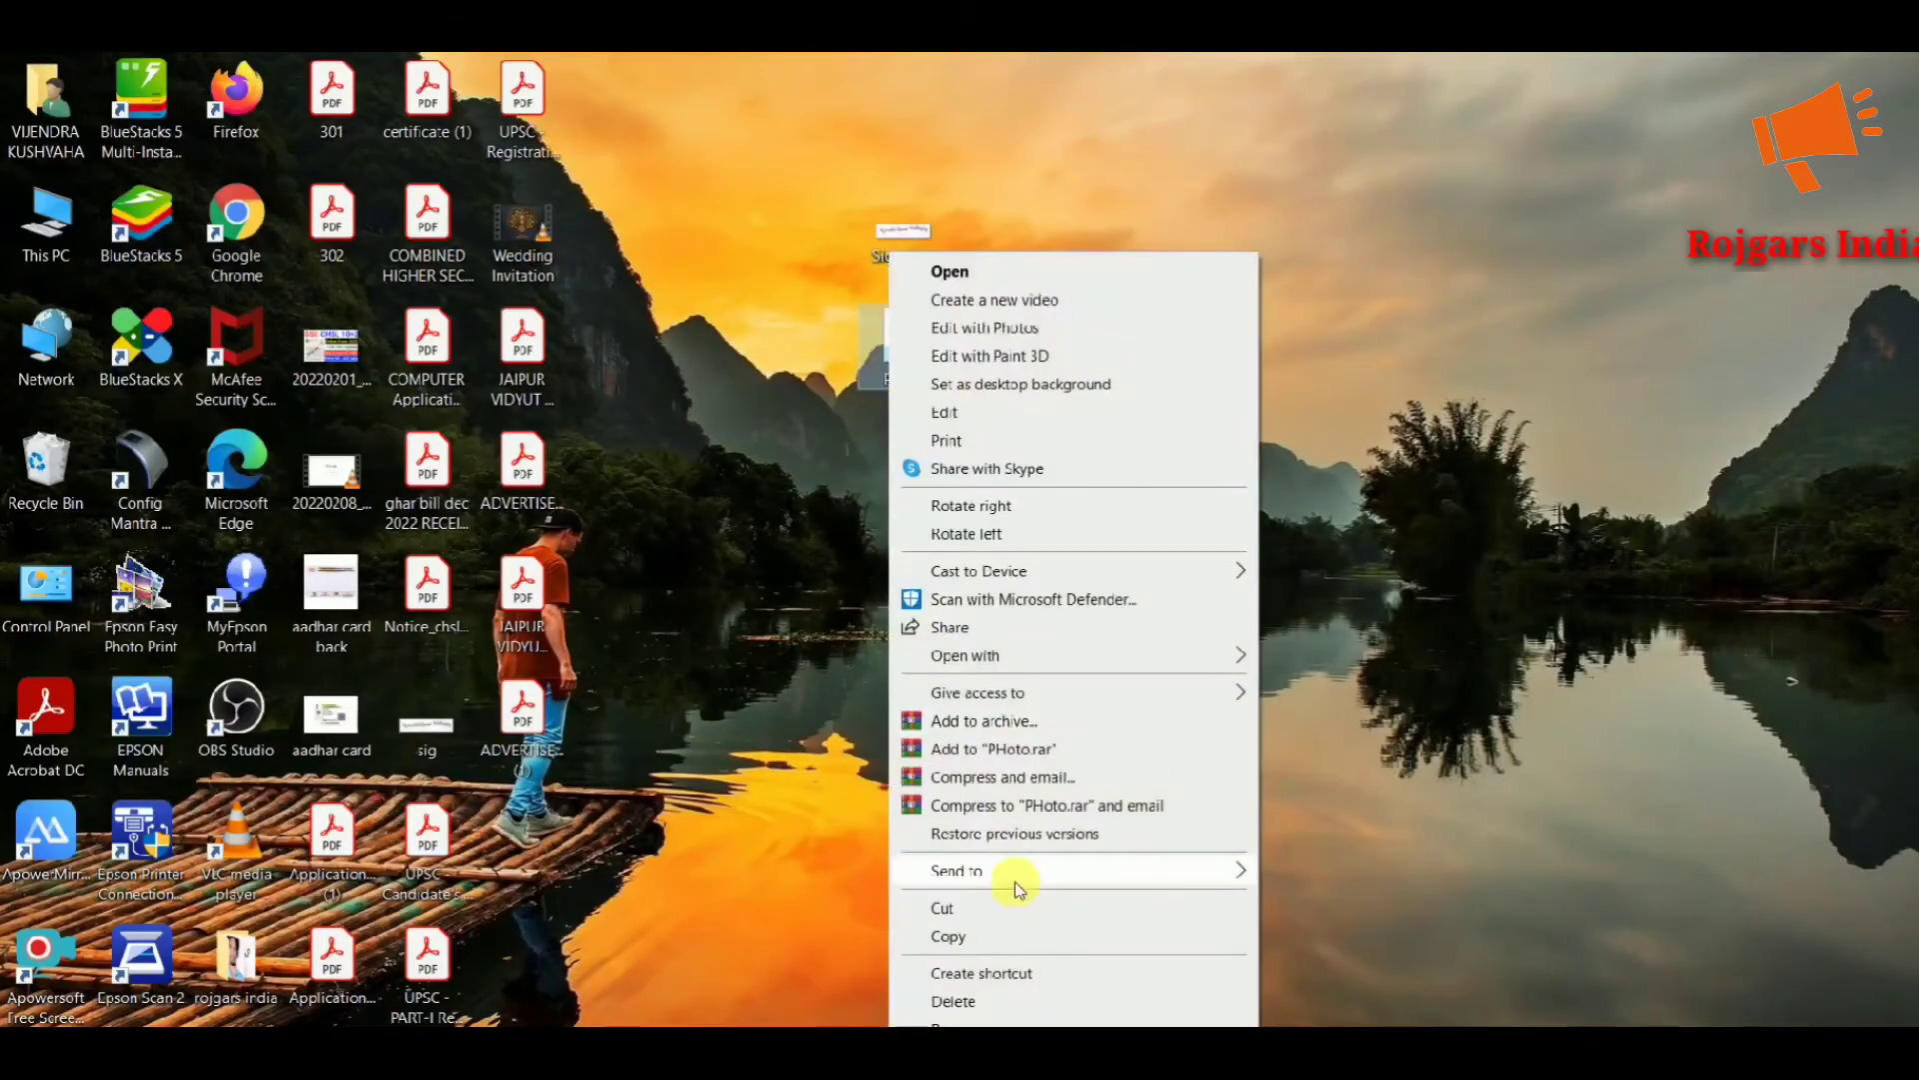
click(960, 1062)
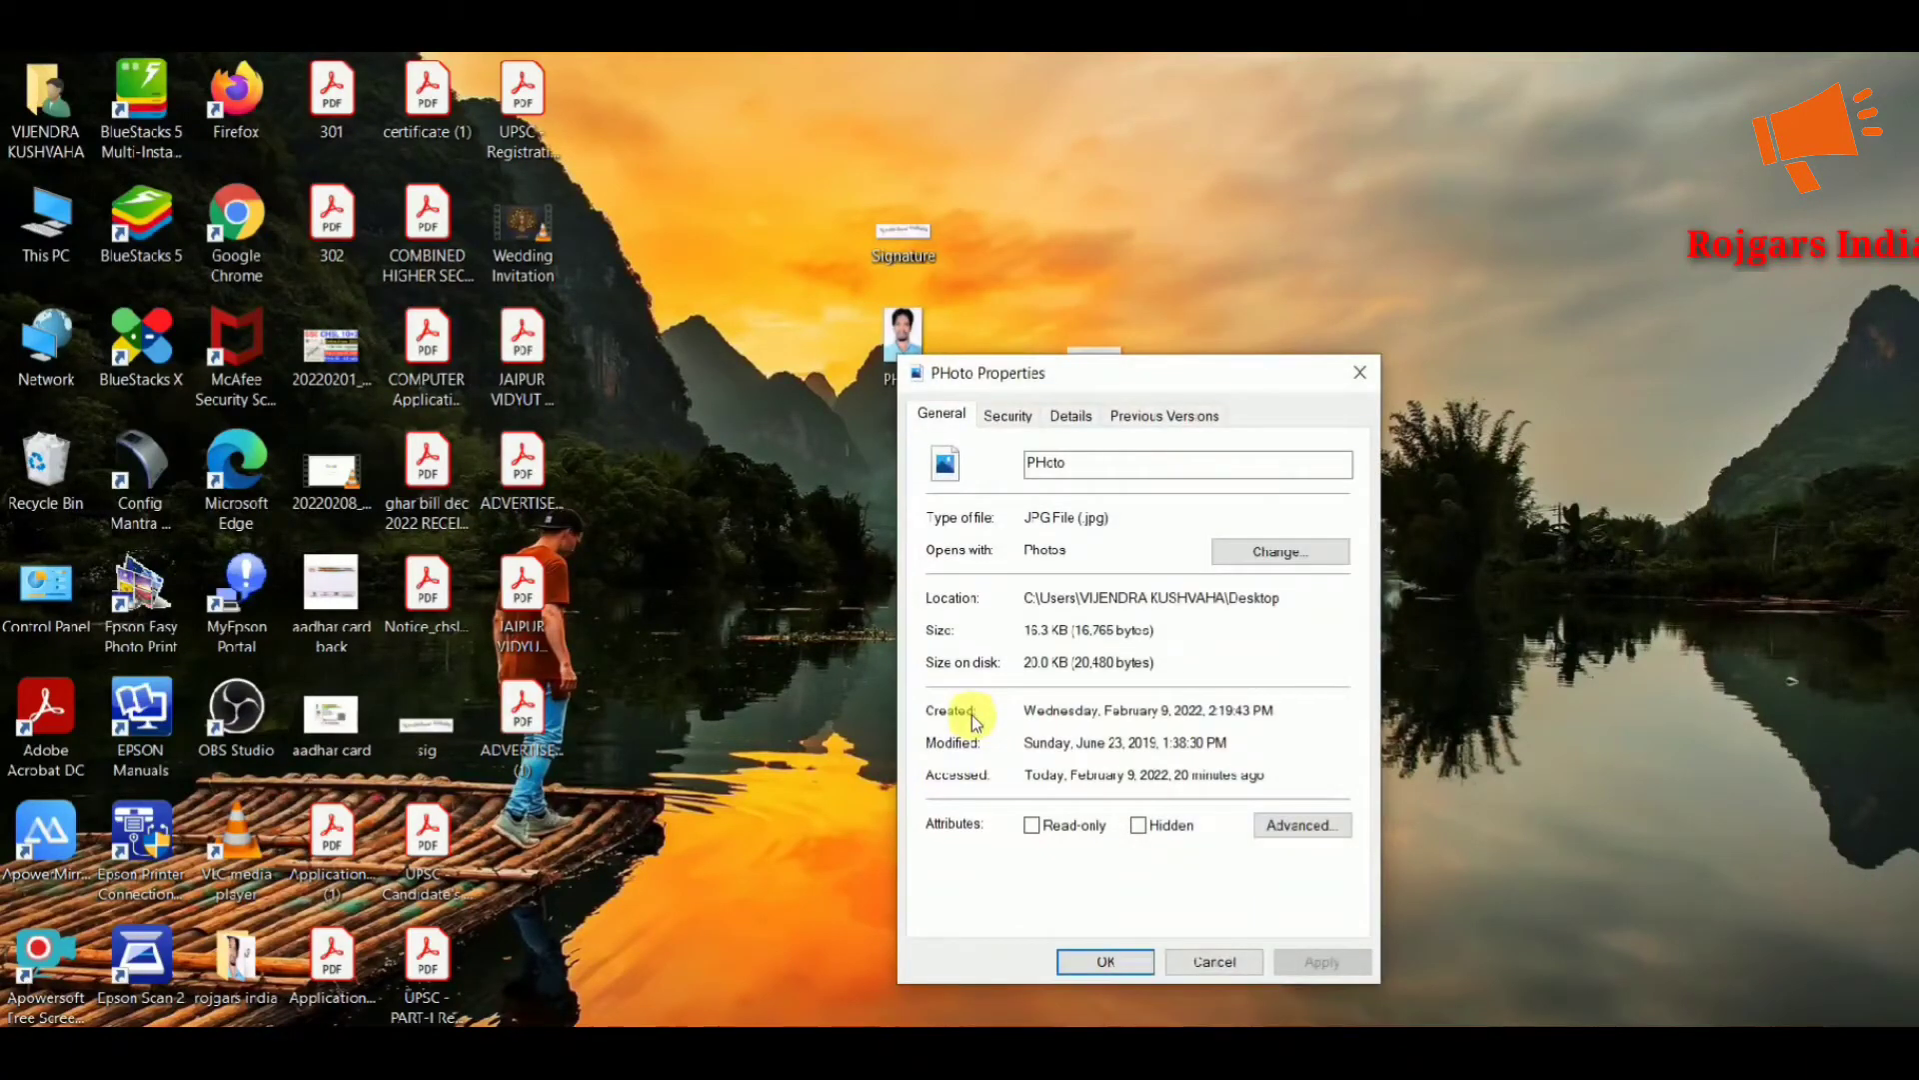
click(1360, 372)
Open the PHoto image in Paint and crop it to about 213 × 302 pixels, trimming the outer border
right_click(891, 356)
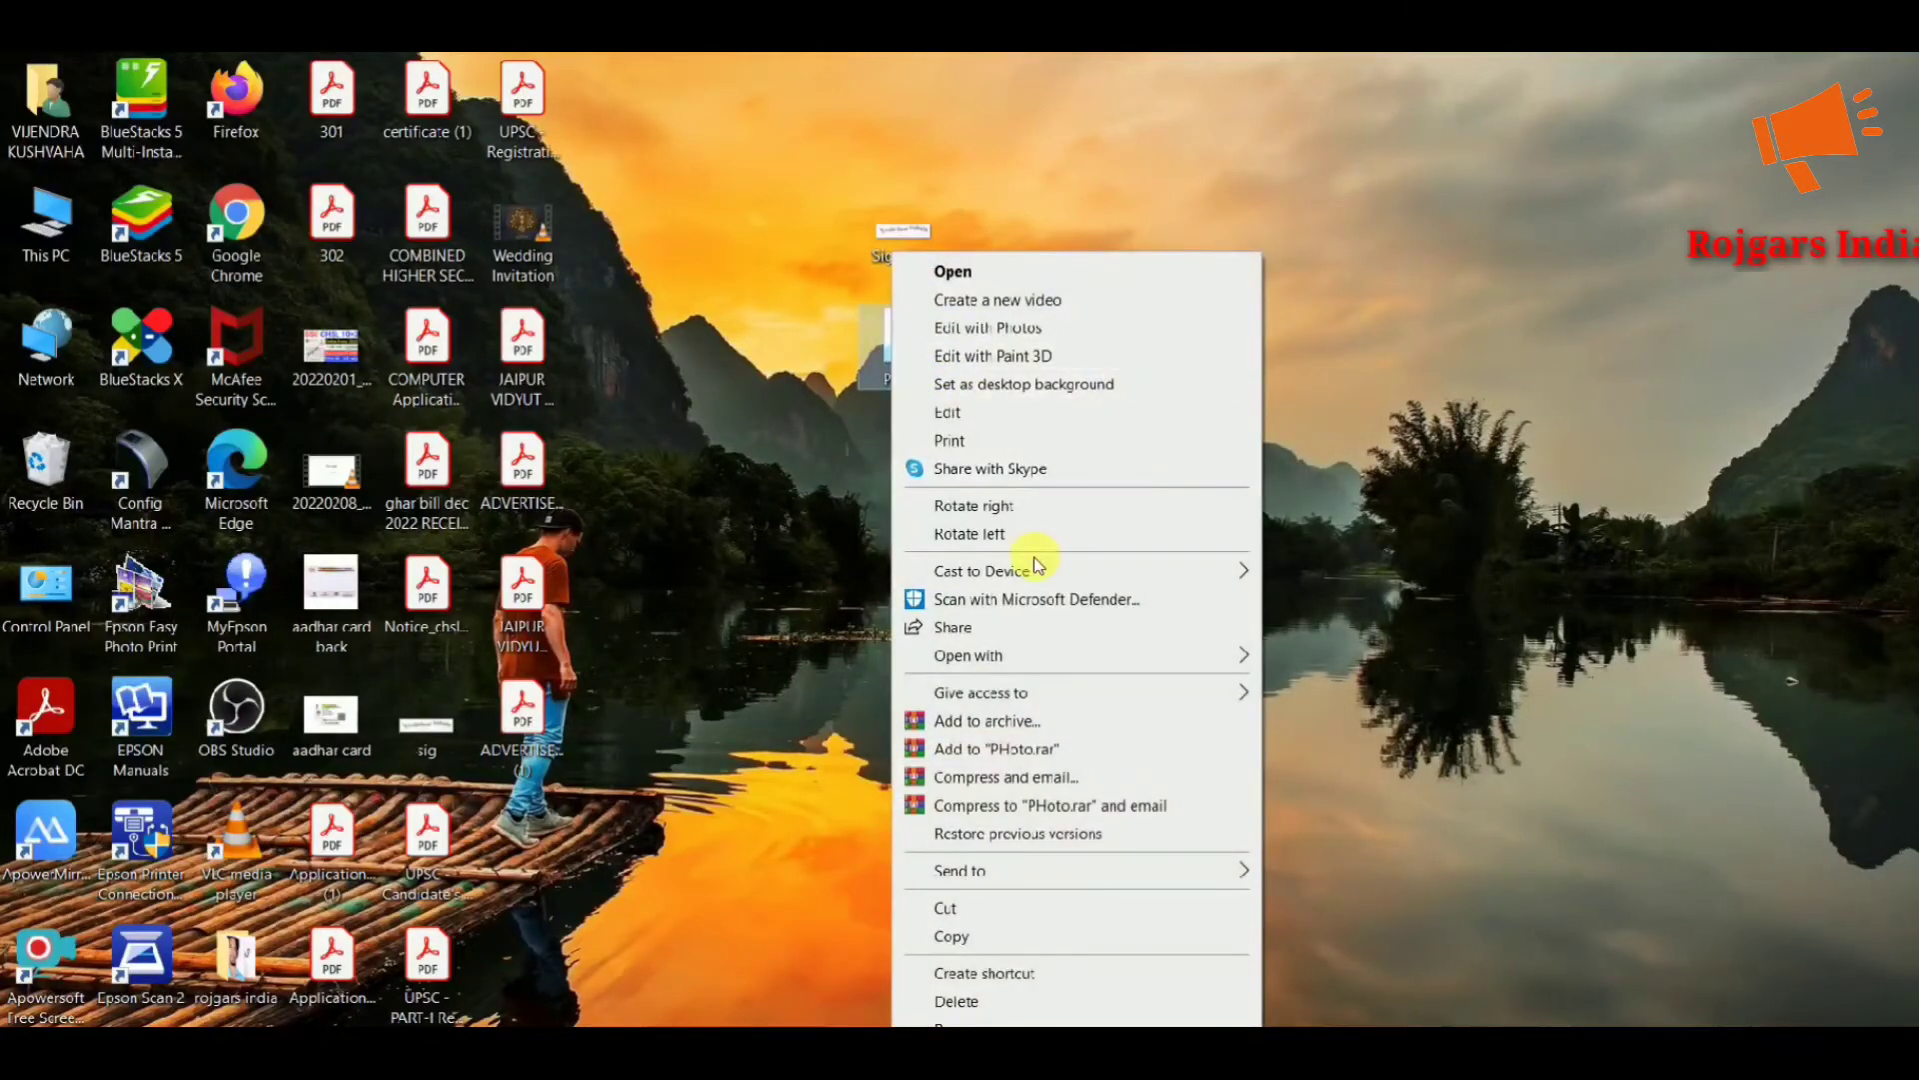
mouse_move(1029, 658)
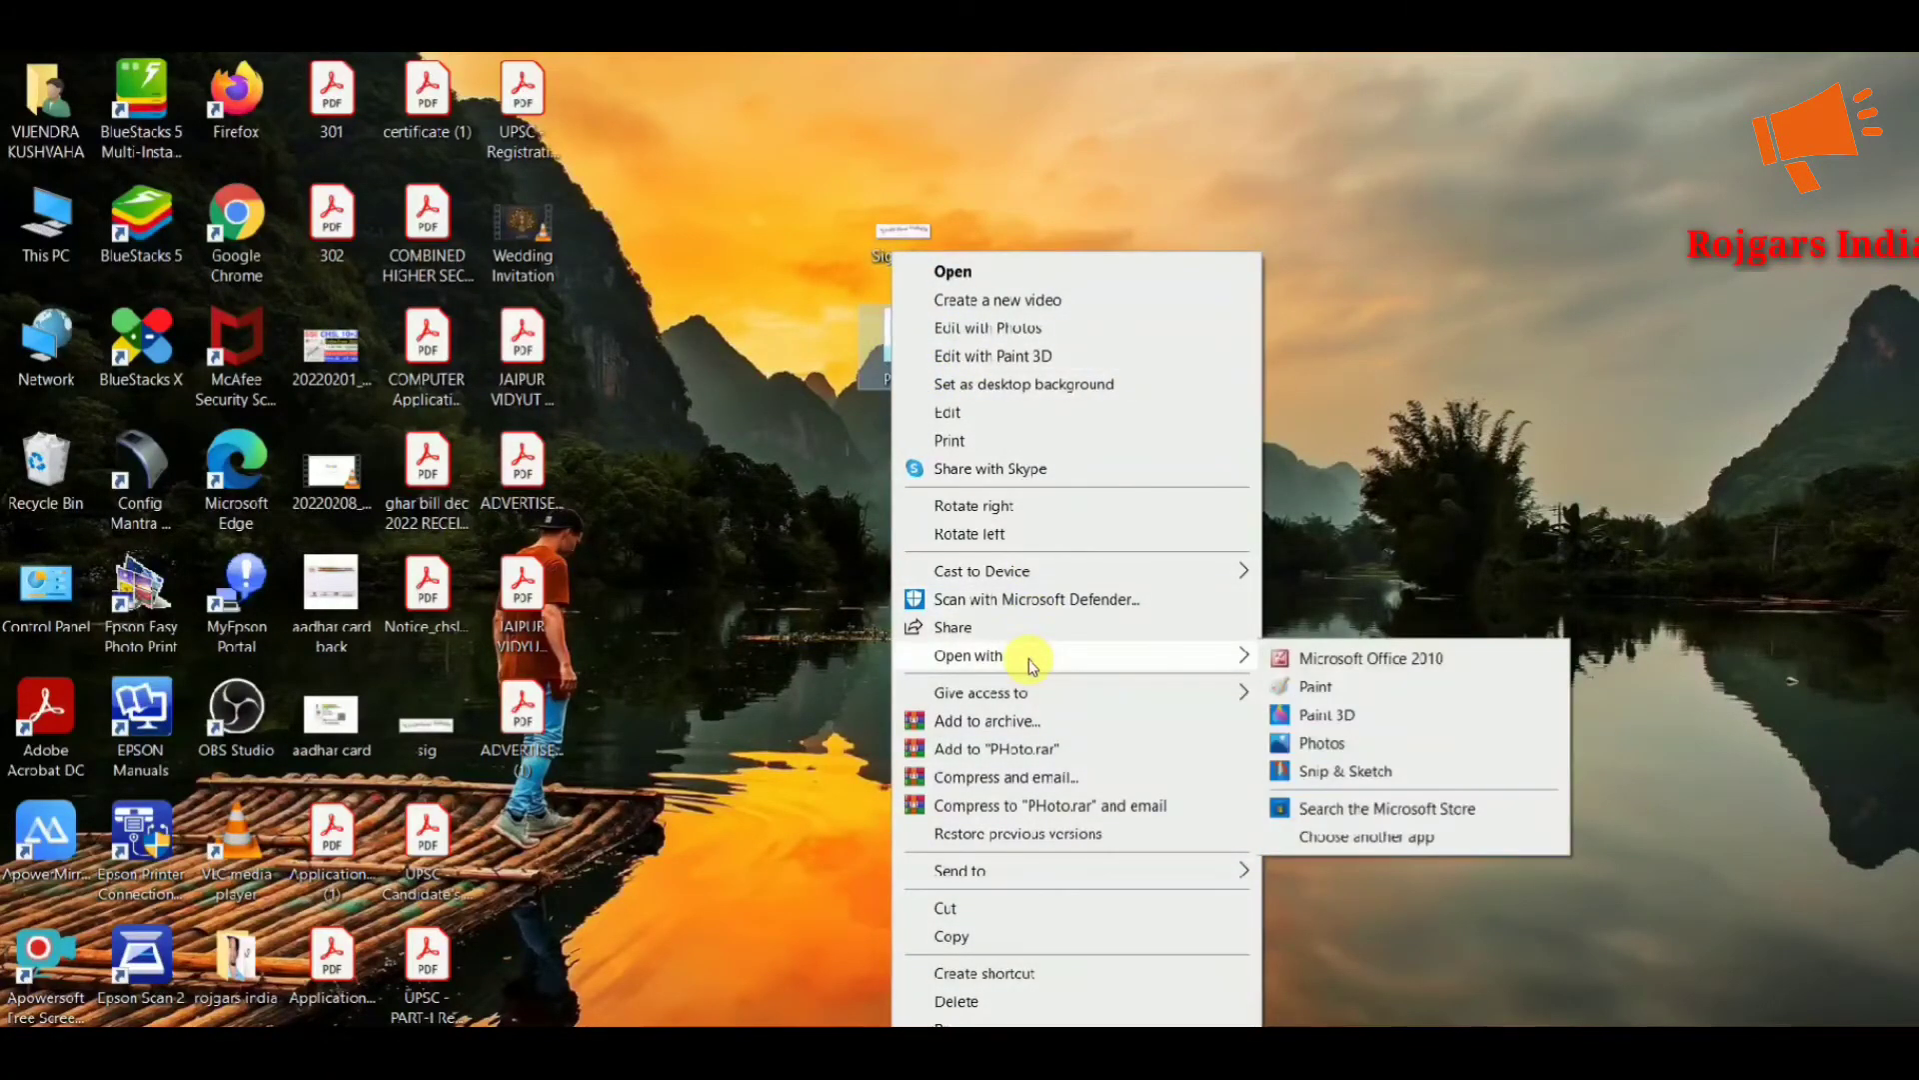
click(1338, 684)
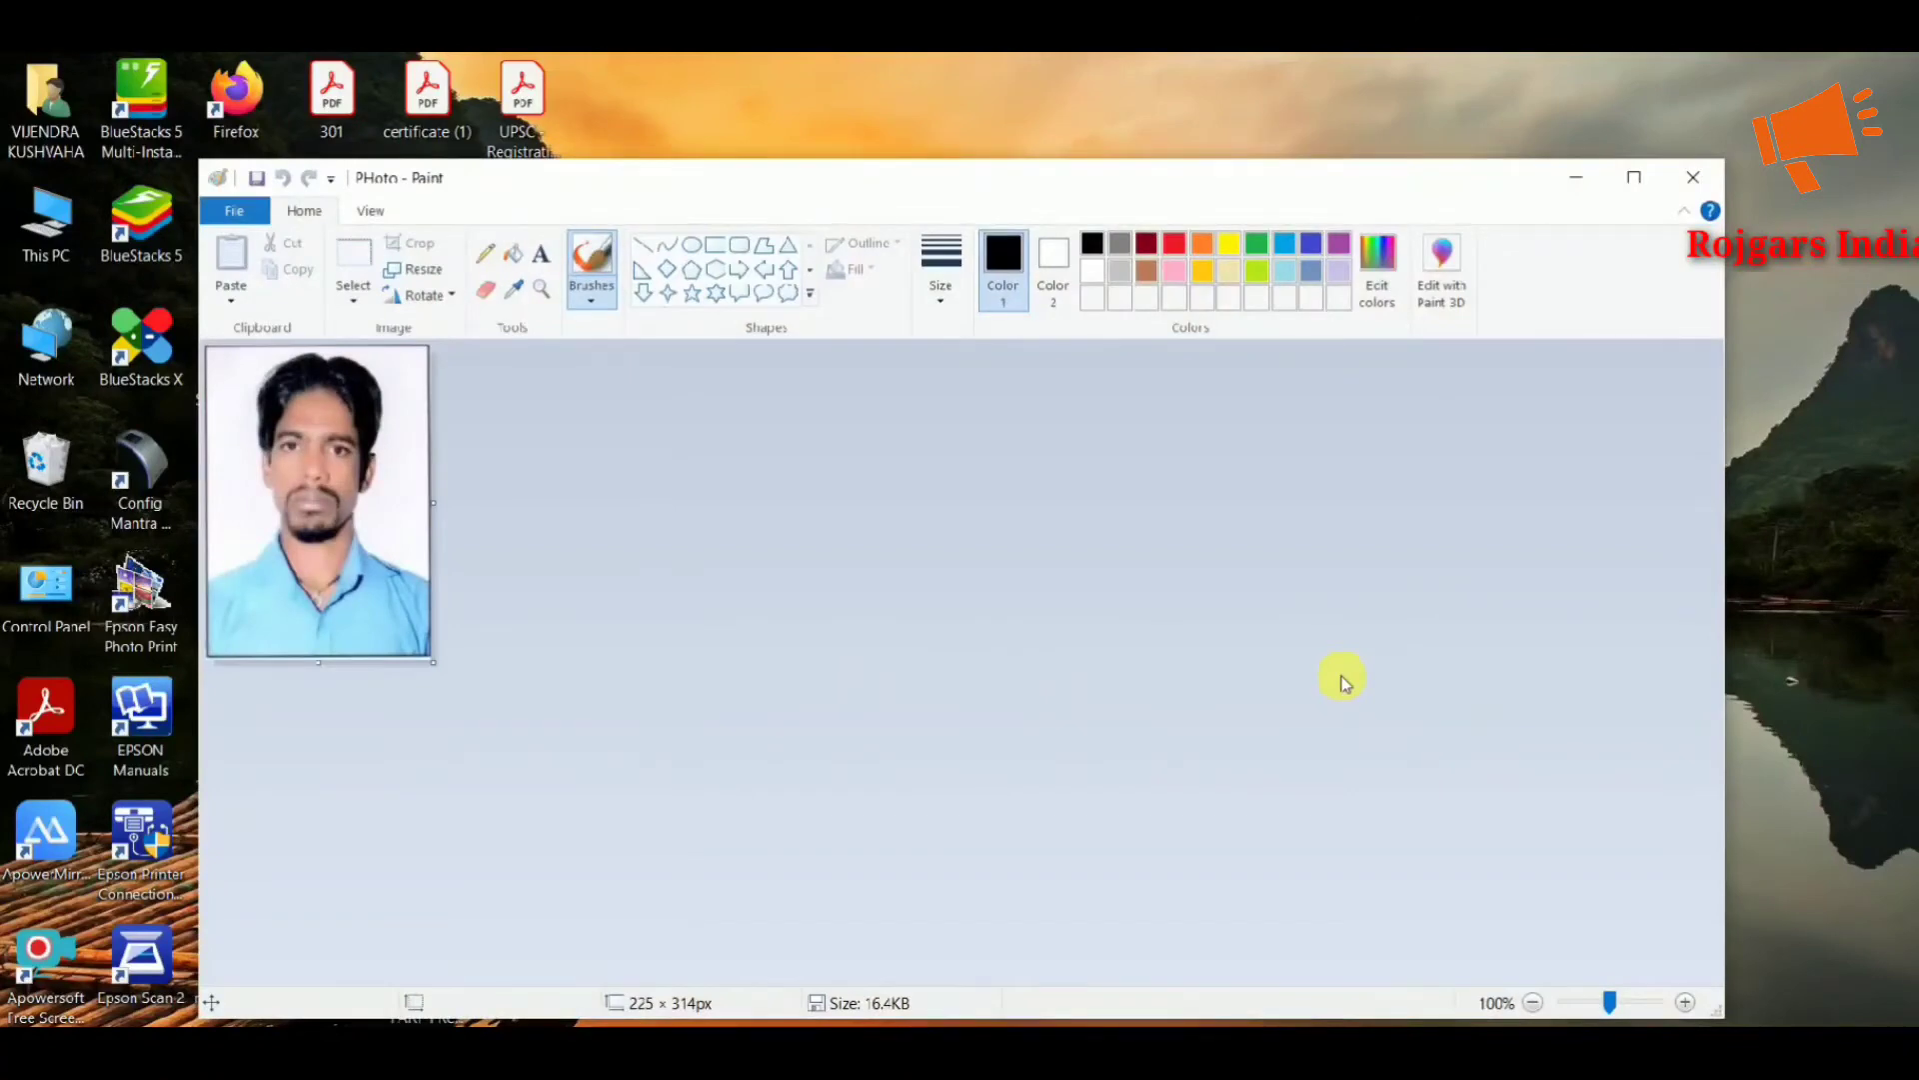
click(346, 259)
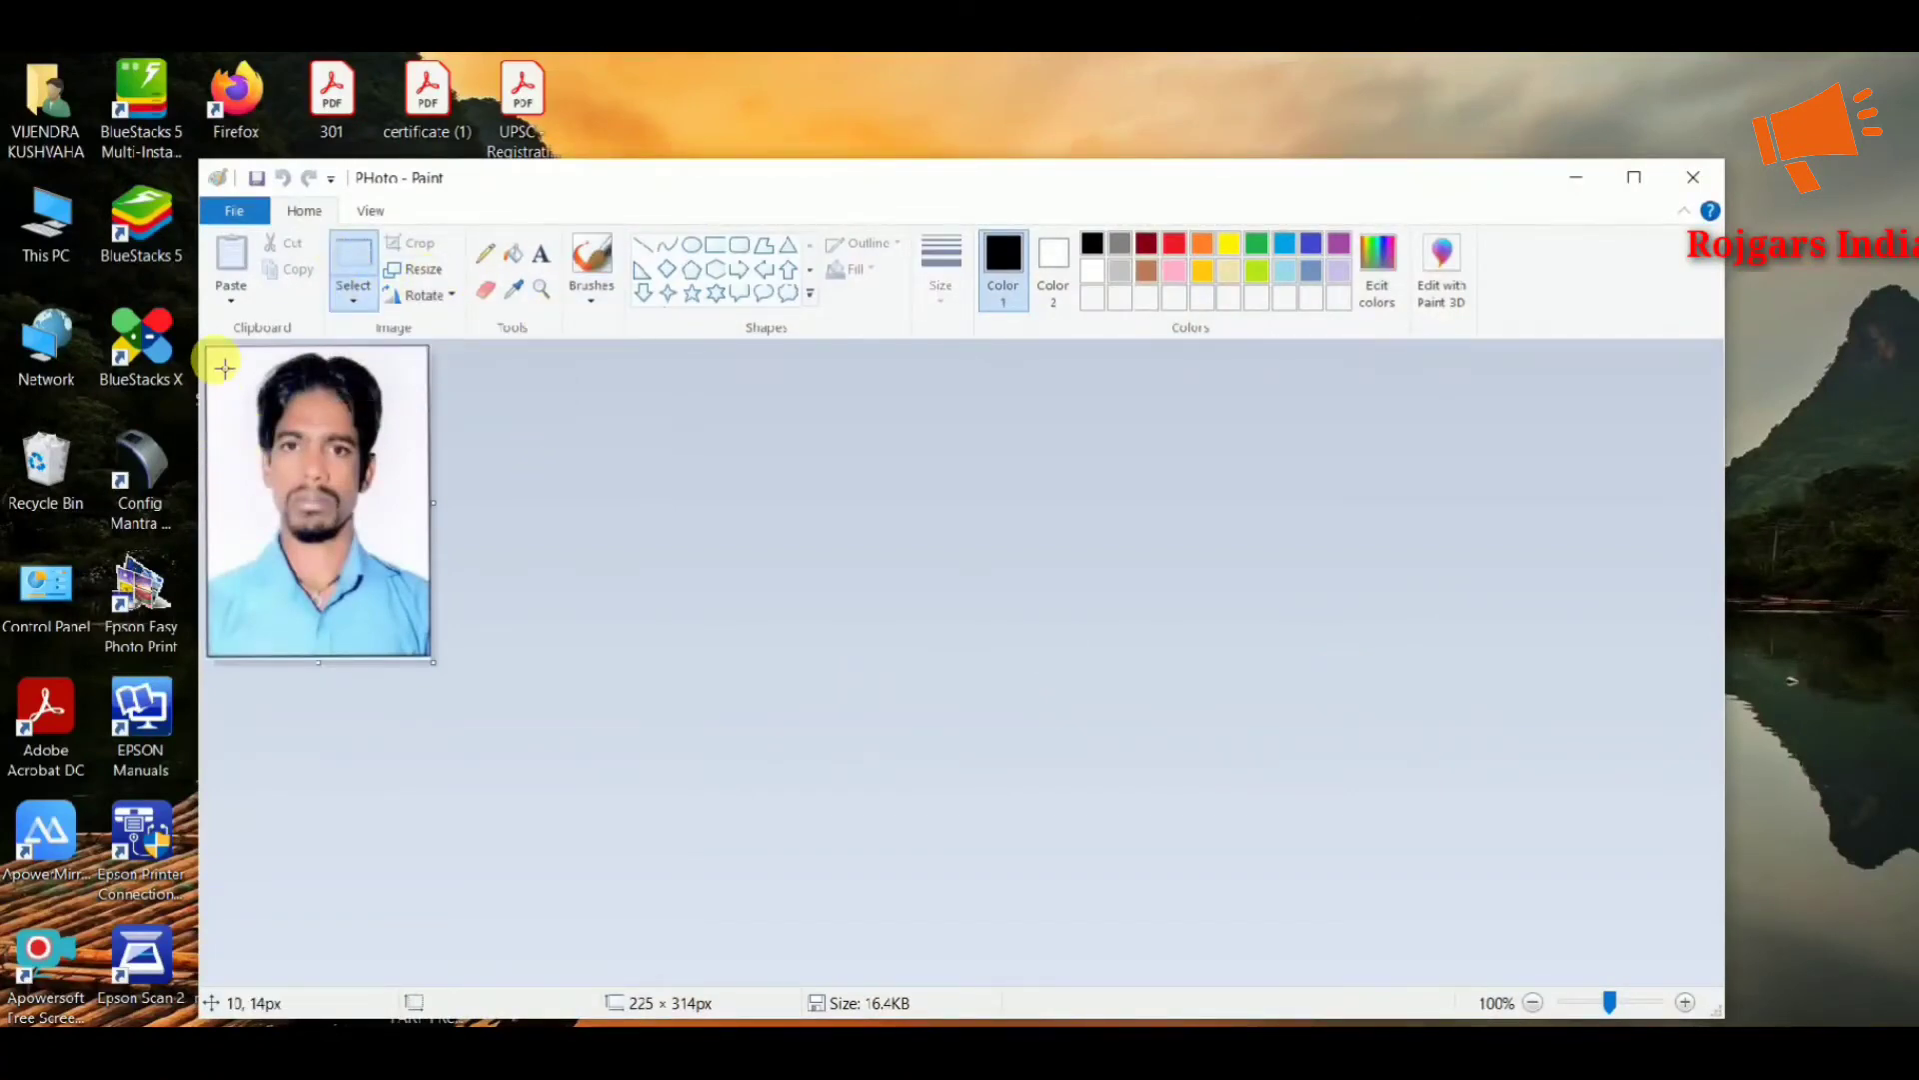
drag(220, 361, 425, 658)
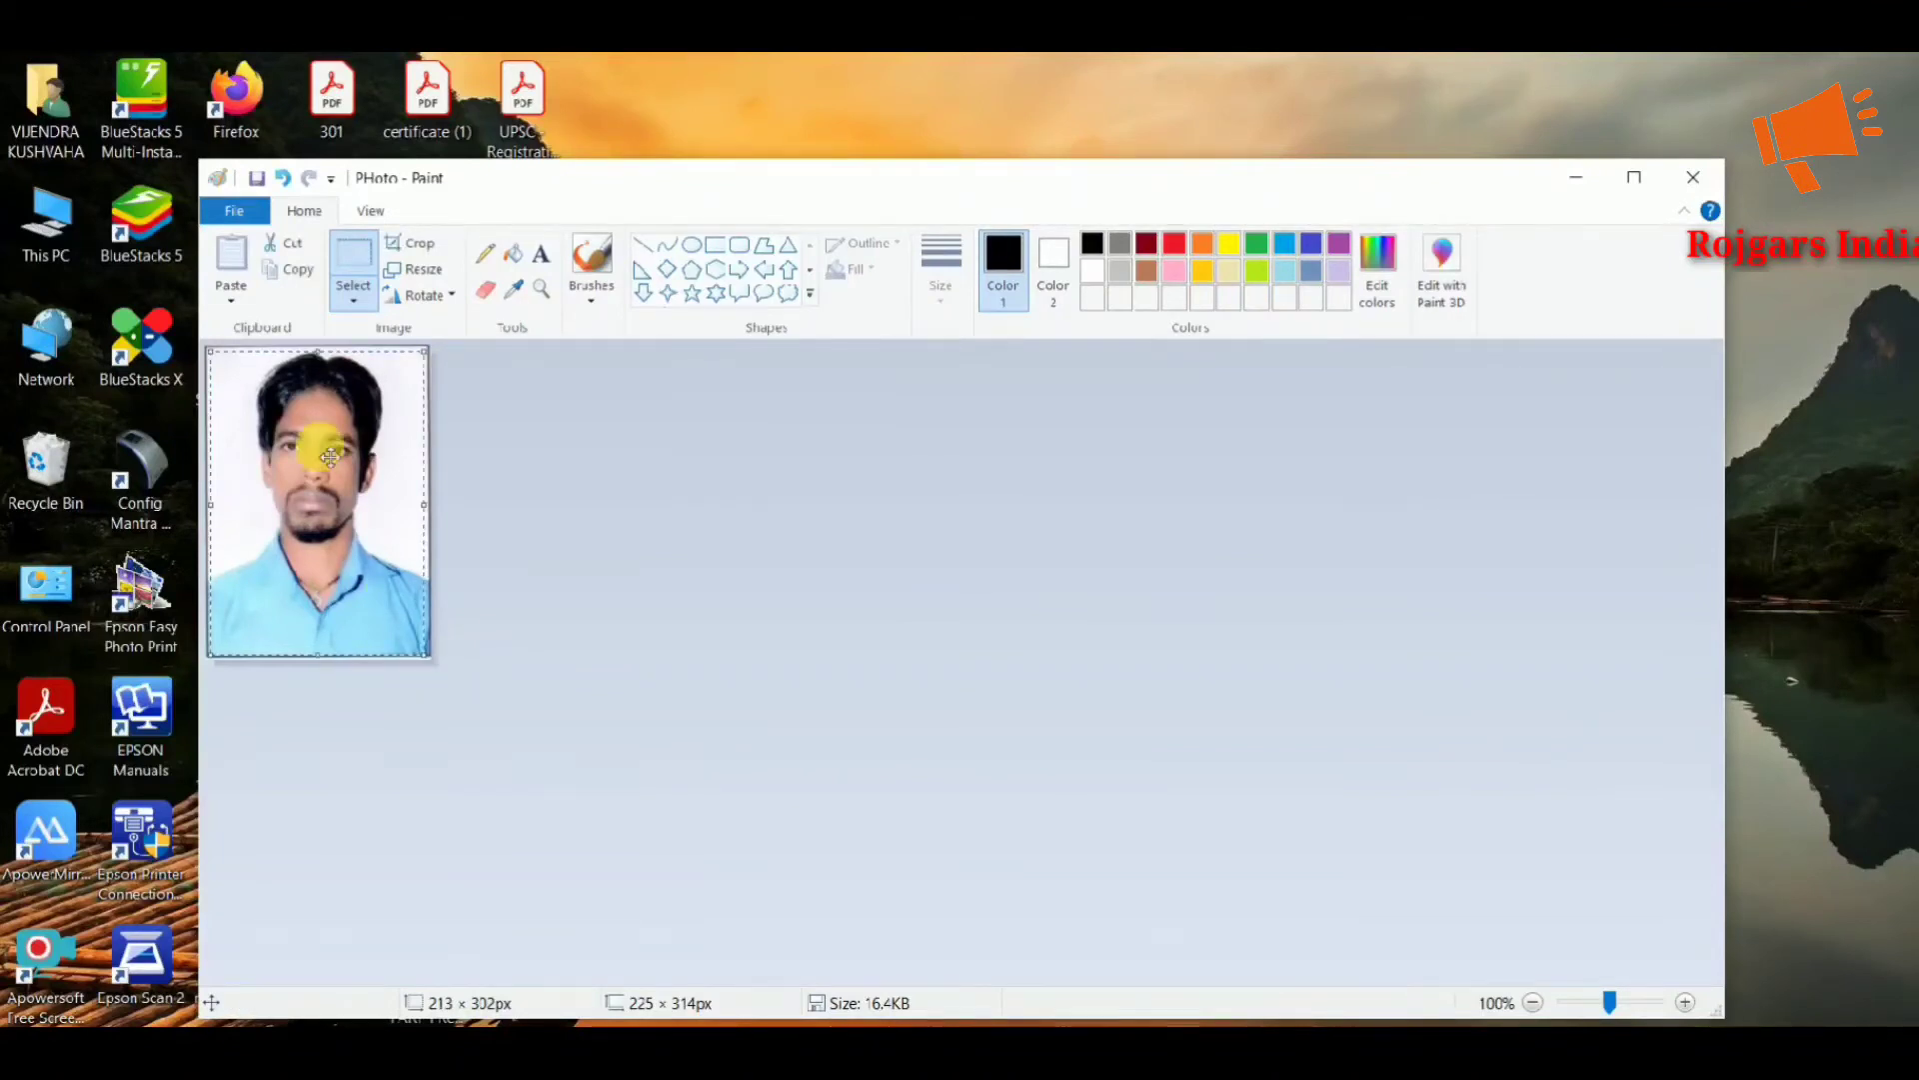
click(417, 256)
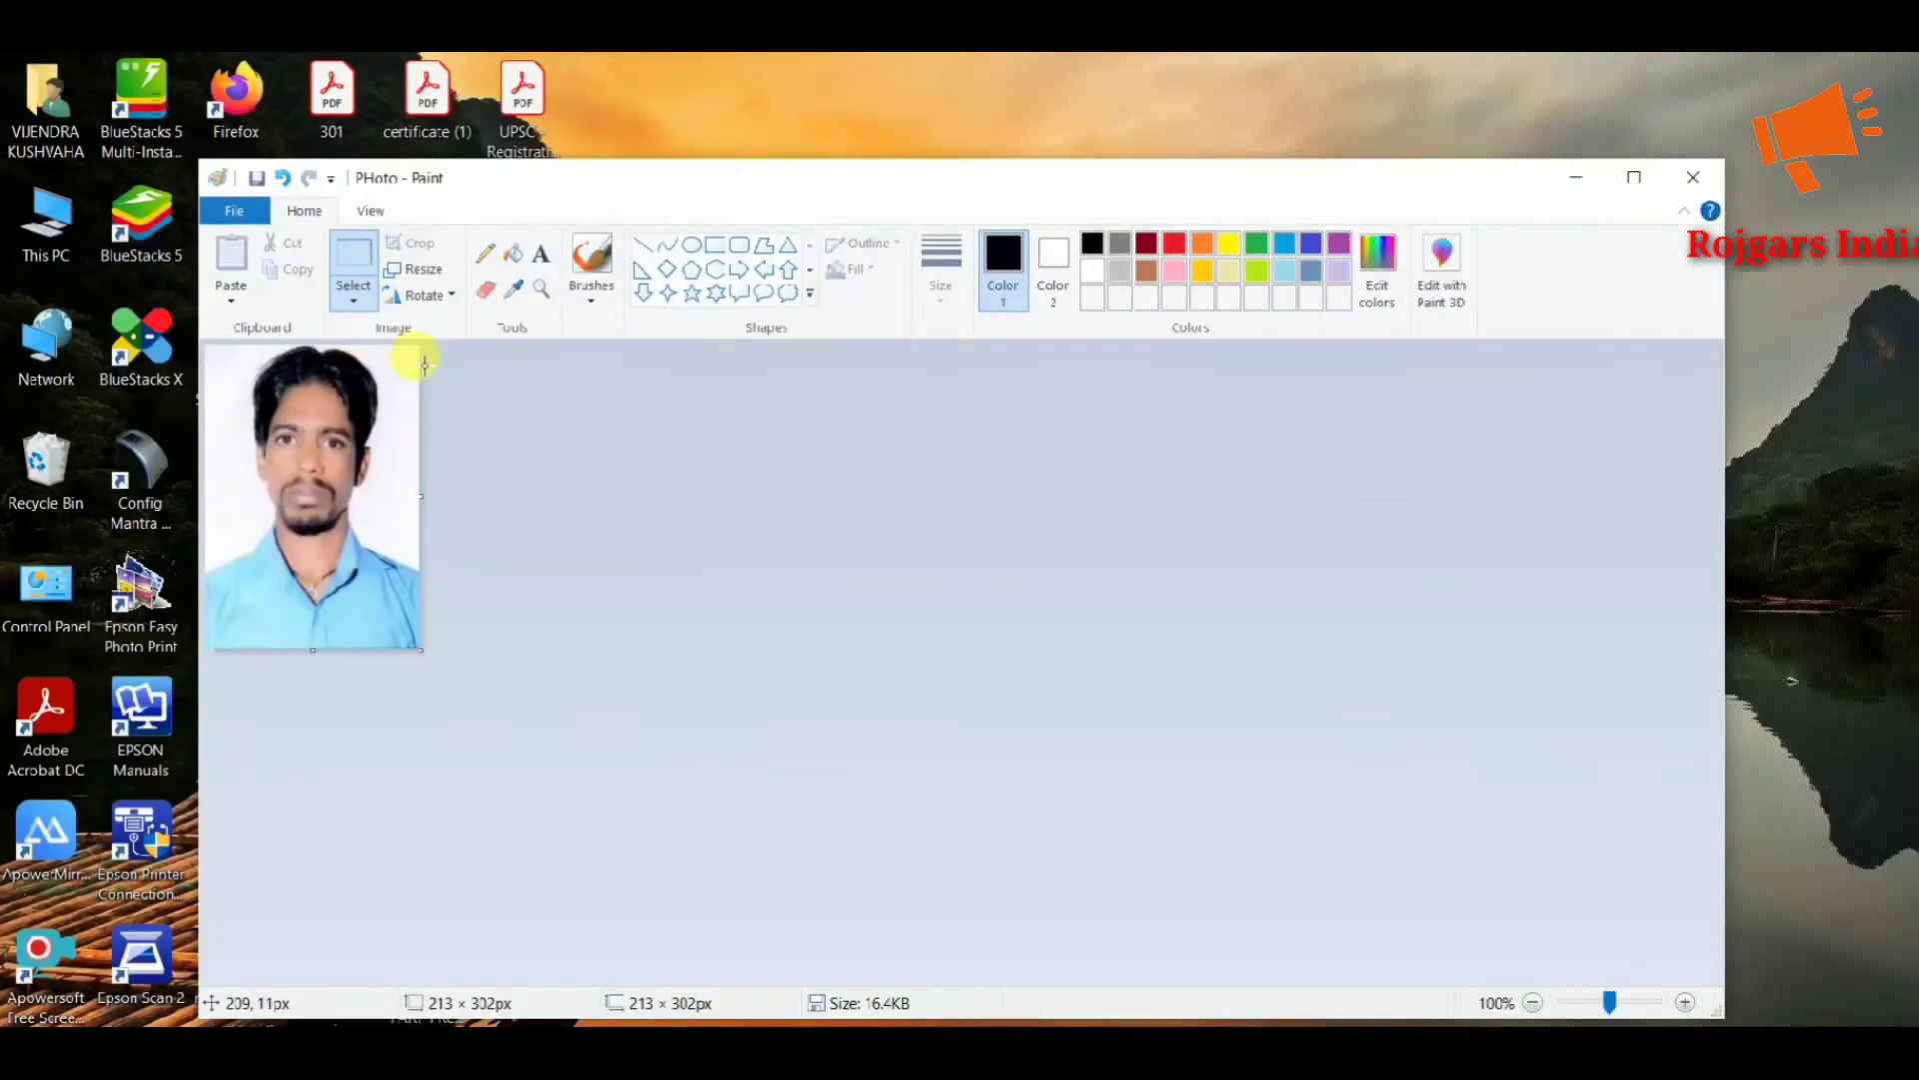
Resize the cropped photo to 400 pixels wide with the aspect ratio maintained, save it and close Paint
click(415, 272)
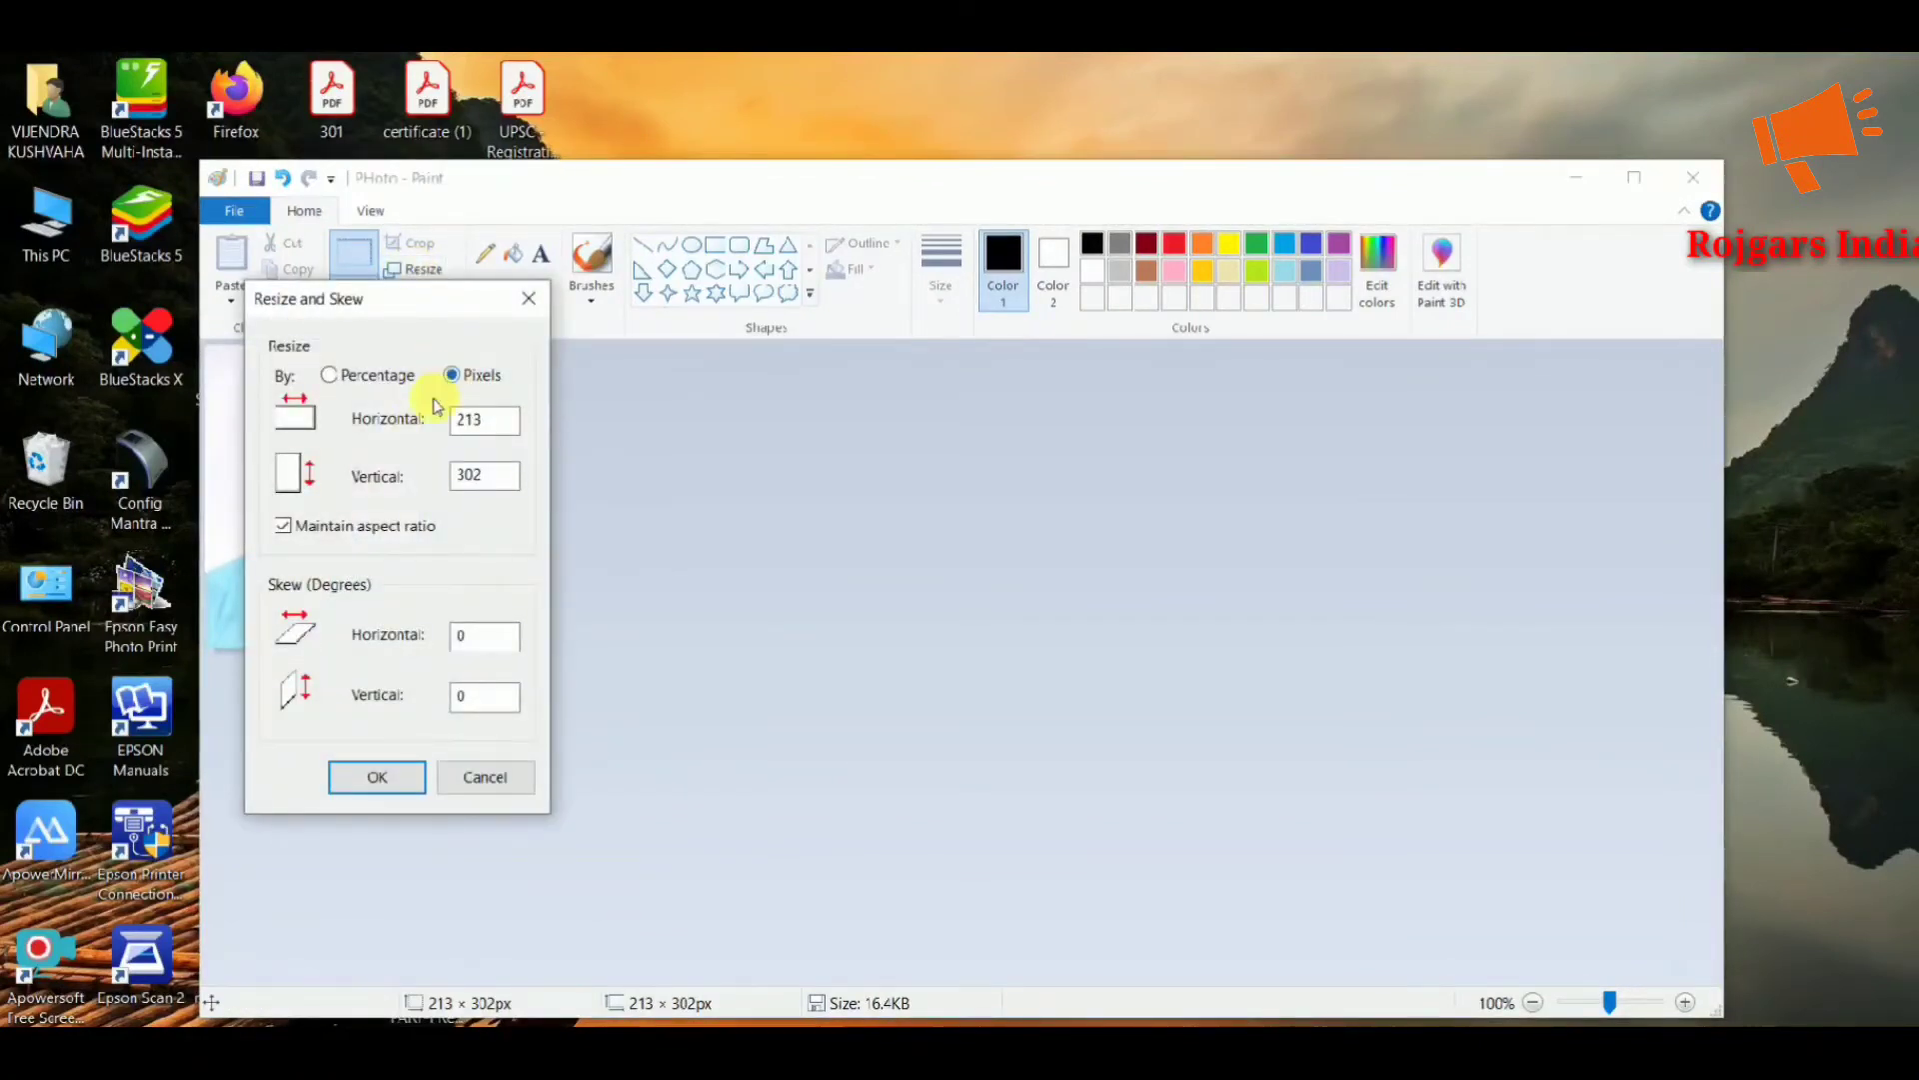
click(490, 421)
click(414, 790)
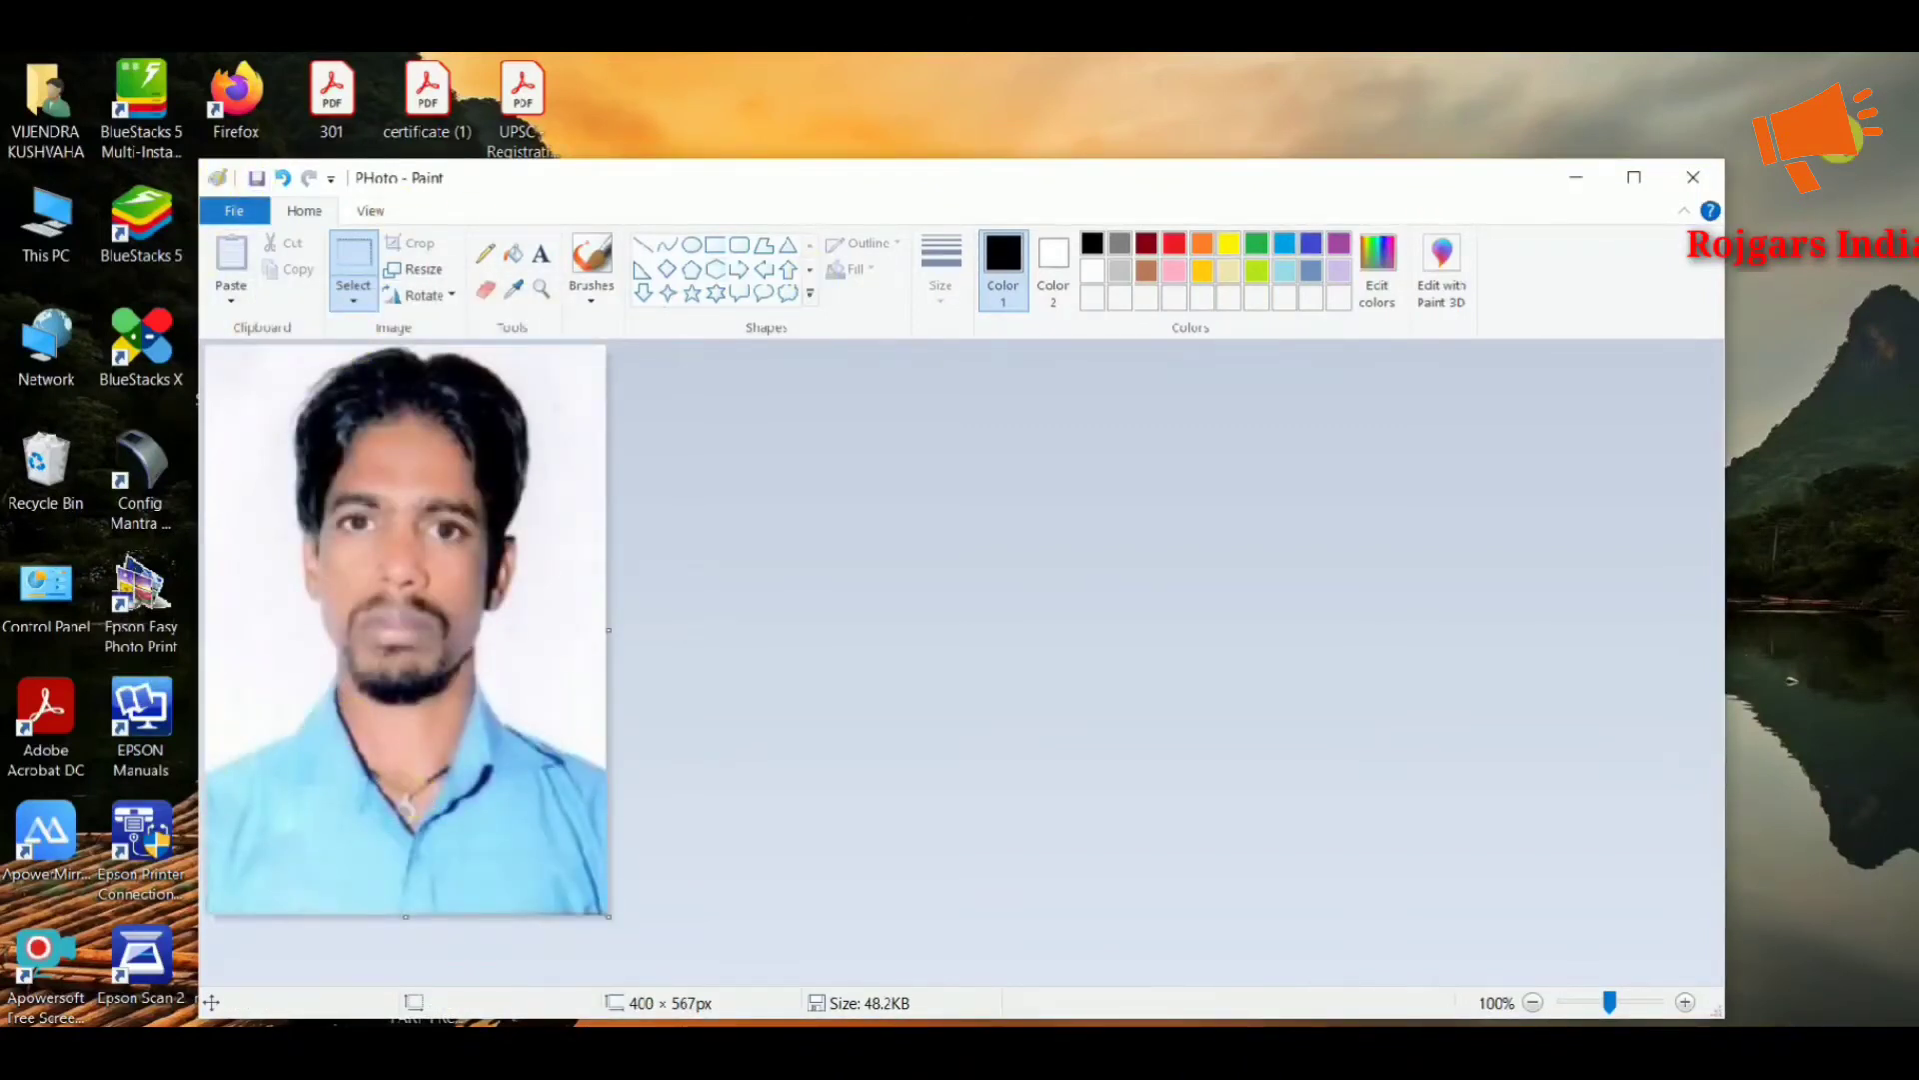
click(1719, 180)
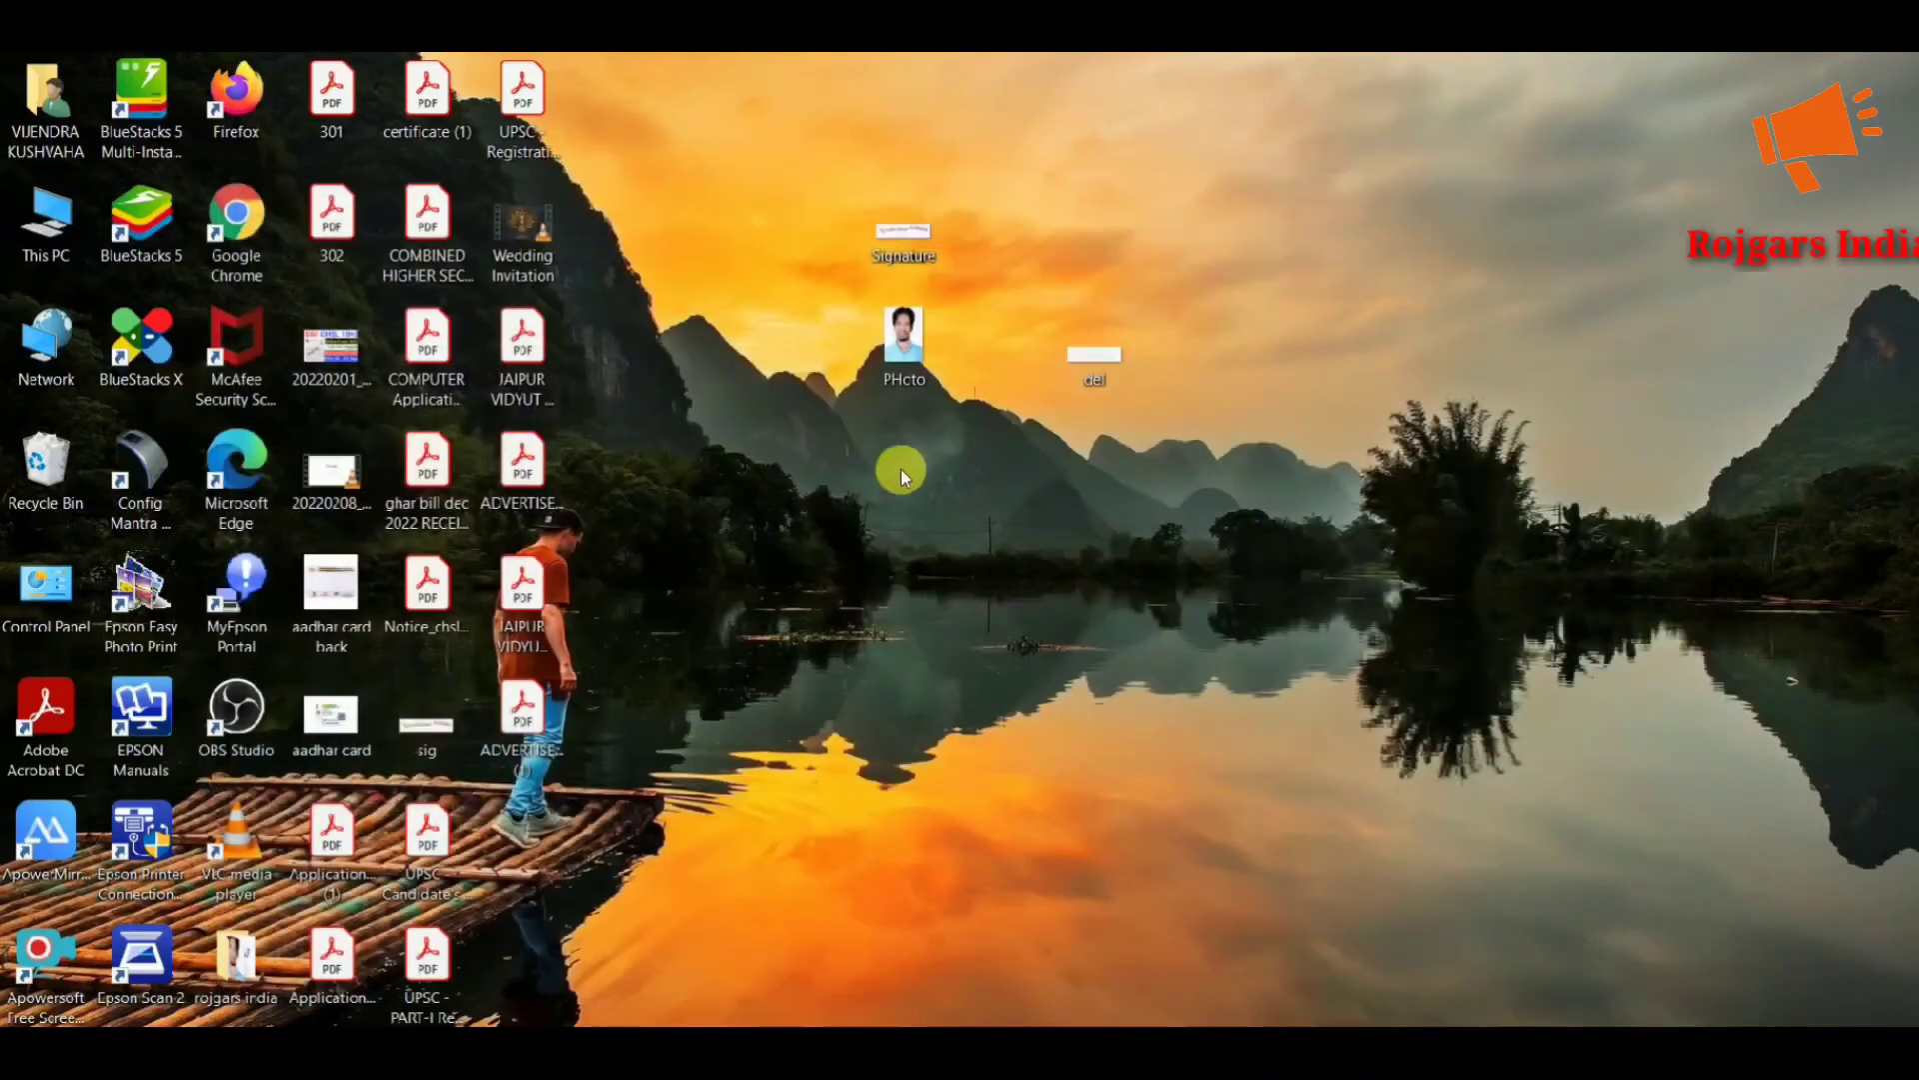
Check the saved PHoto image's file size in its properties and close them
right_click(903, 345)
click(974, 1060)
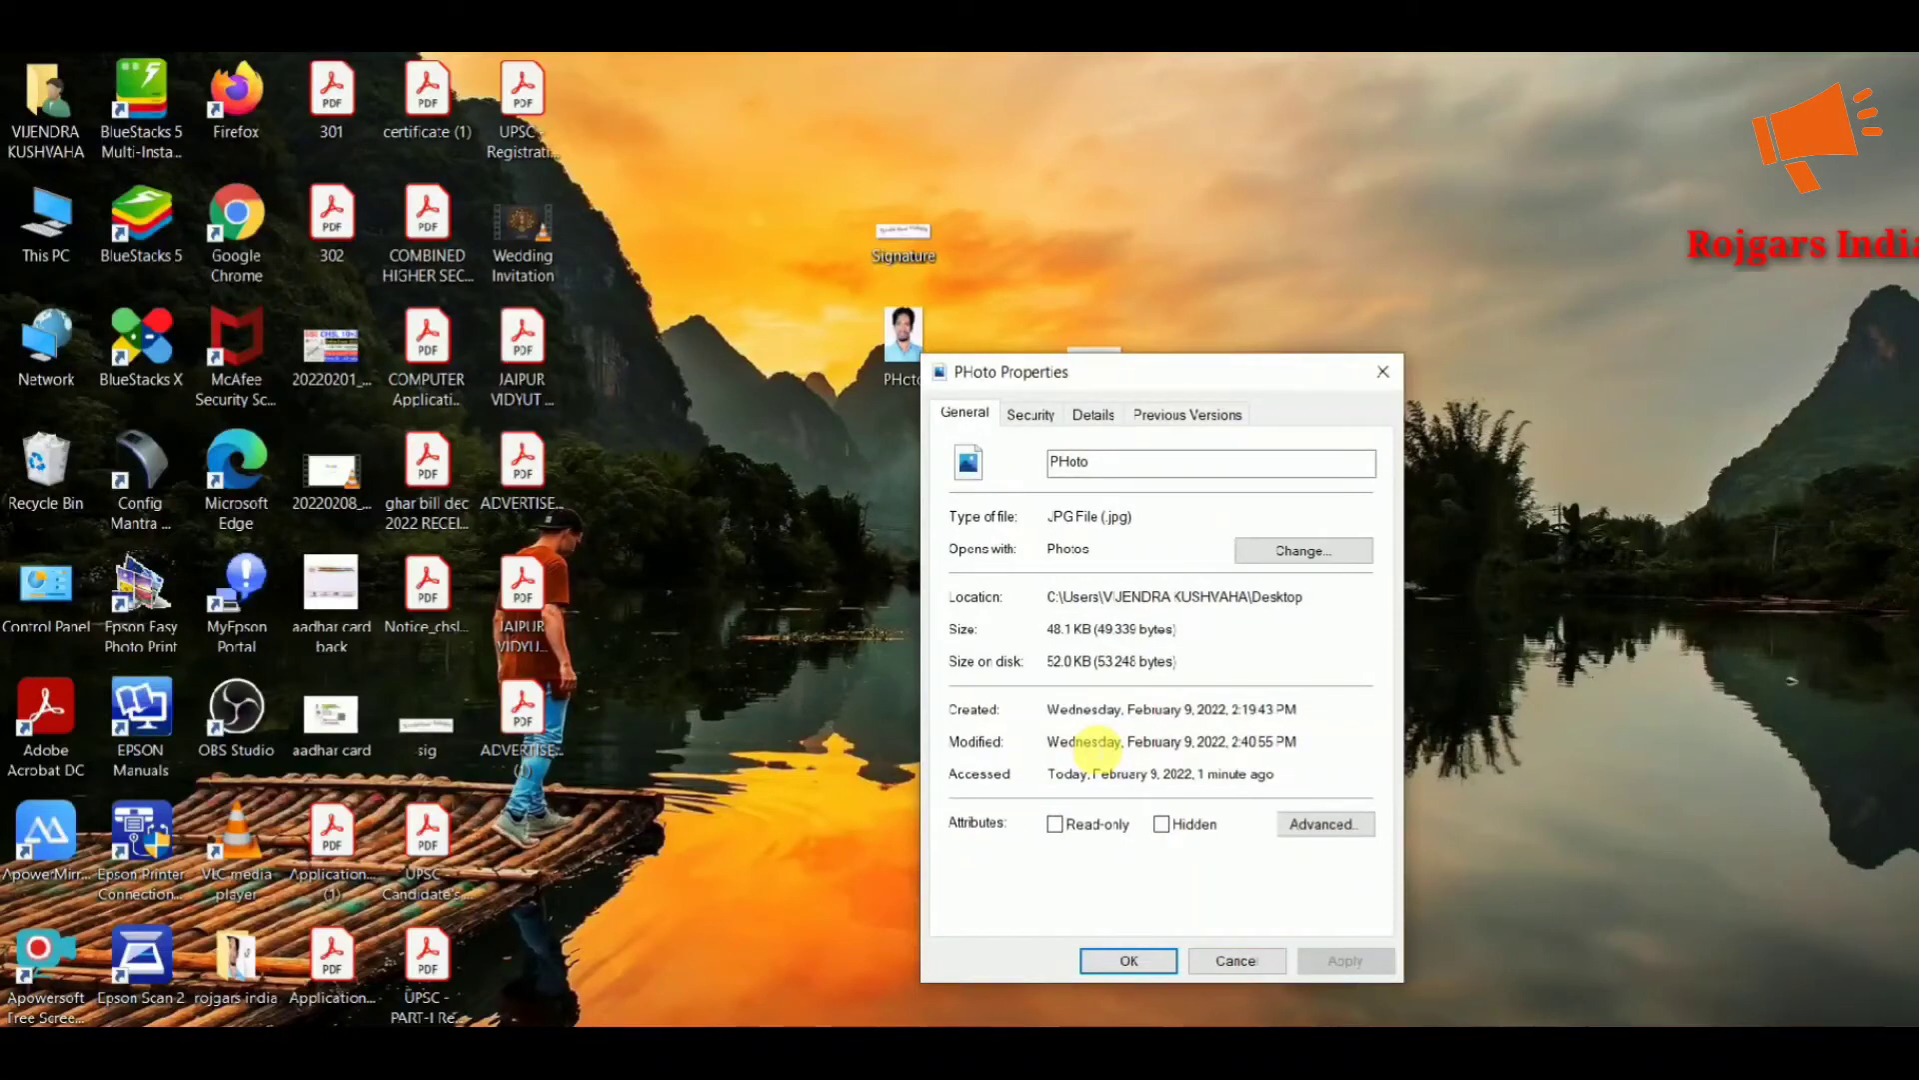
click(1382, 371)
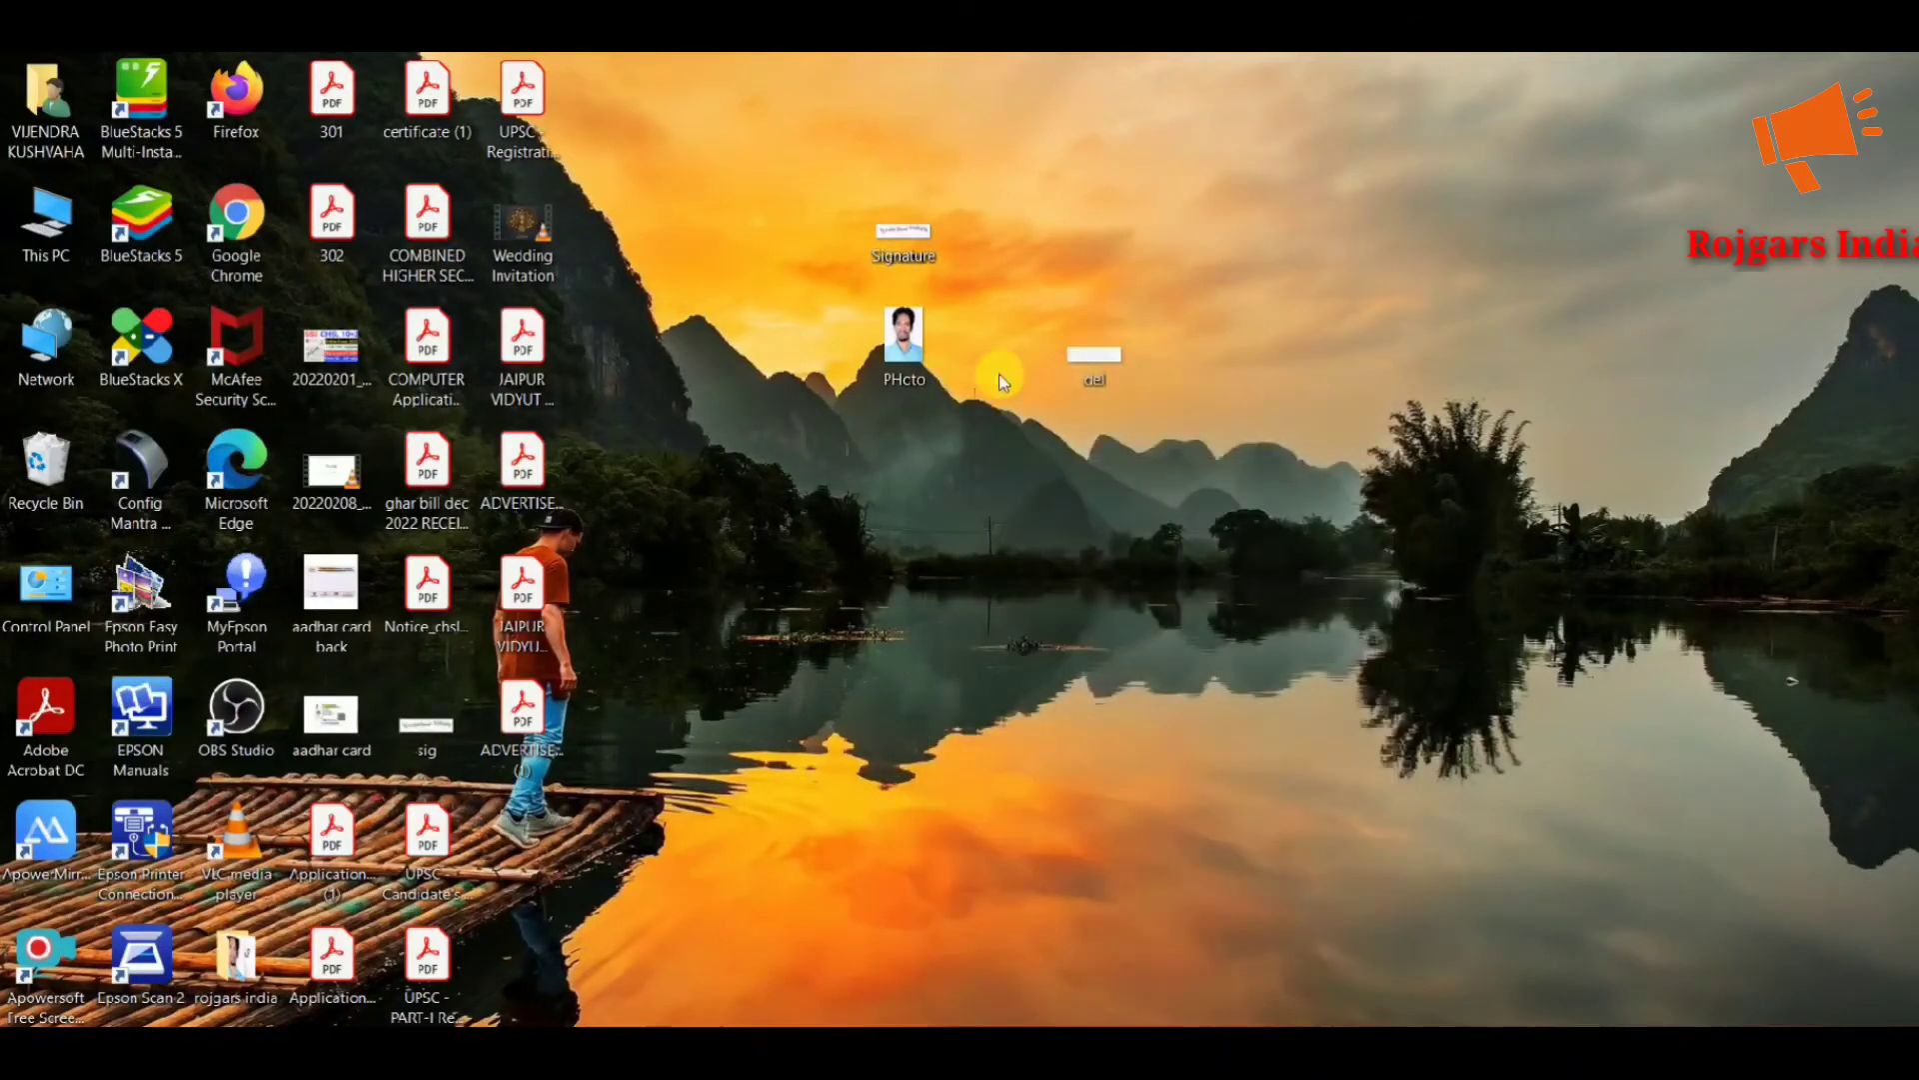
Open the PHoto image in Paint, resize it to 350 pixels wide with the aspect ratio maintained, save it and close Paint
key(shift+F10)
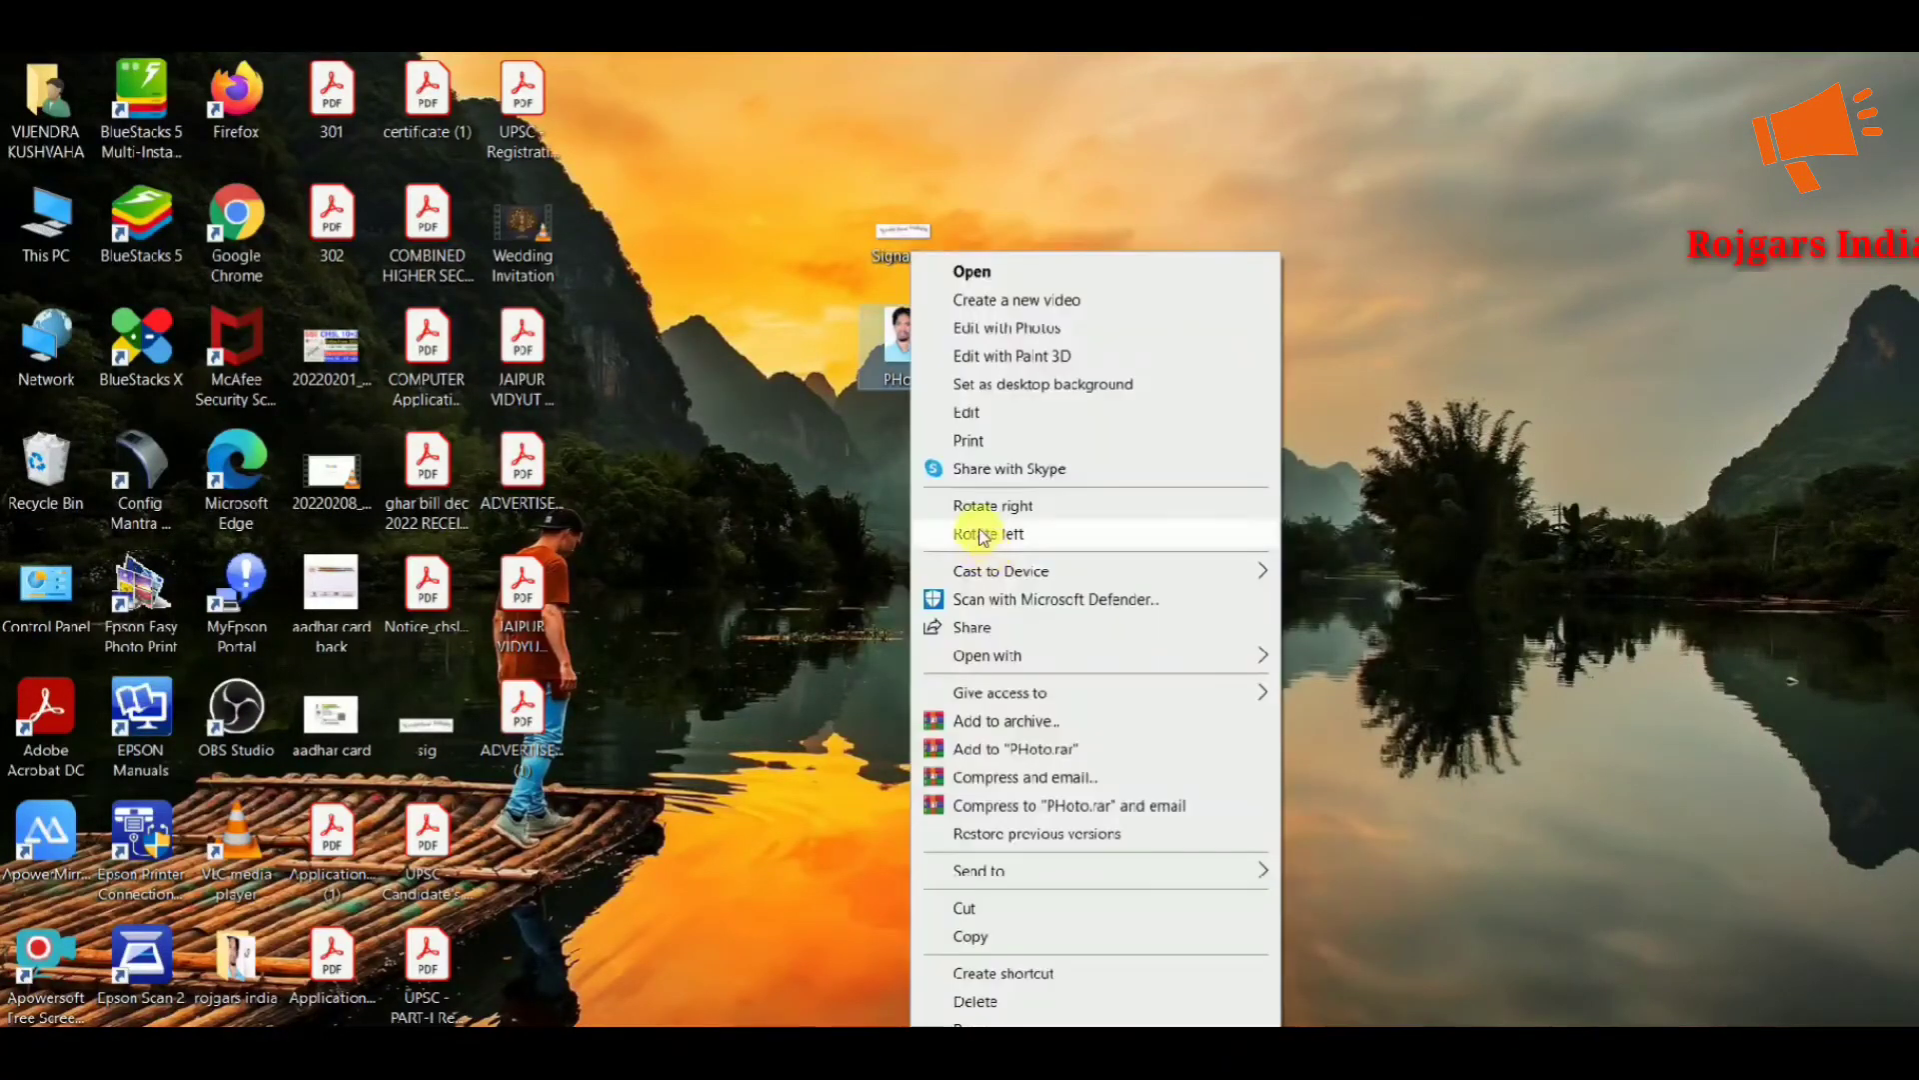
mouse_move(1020, 655)
click(1333, 687)
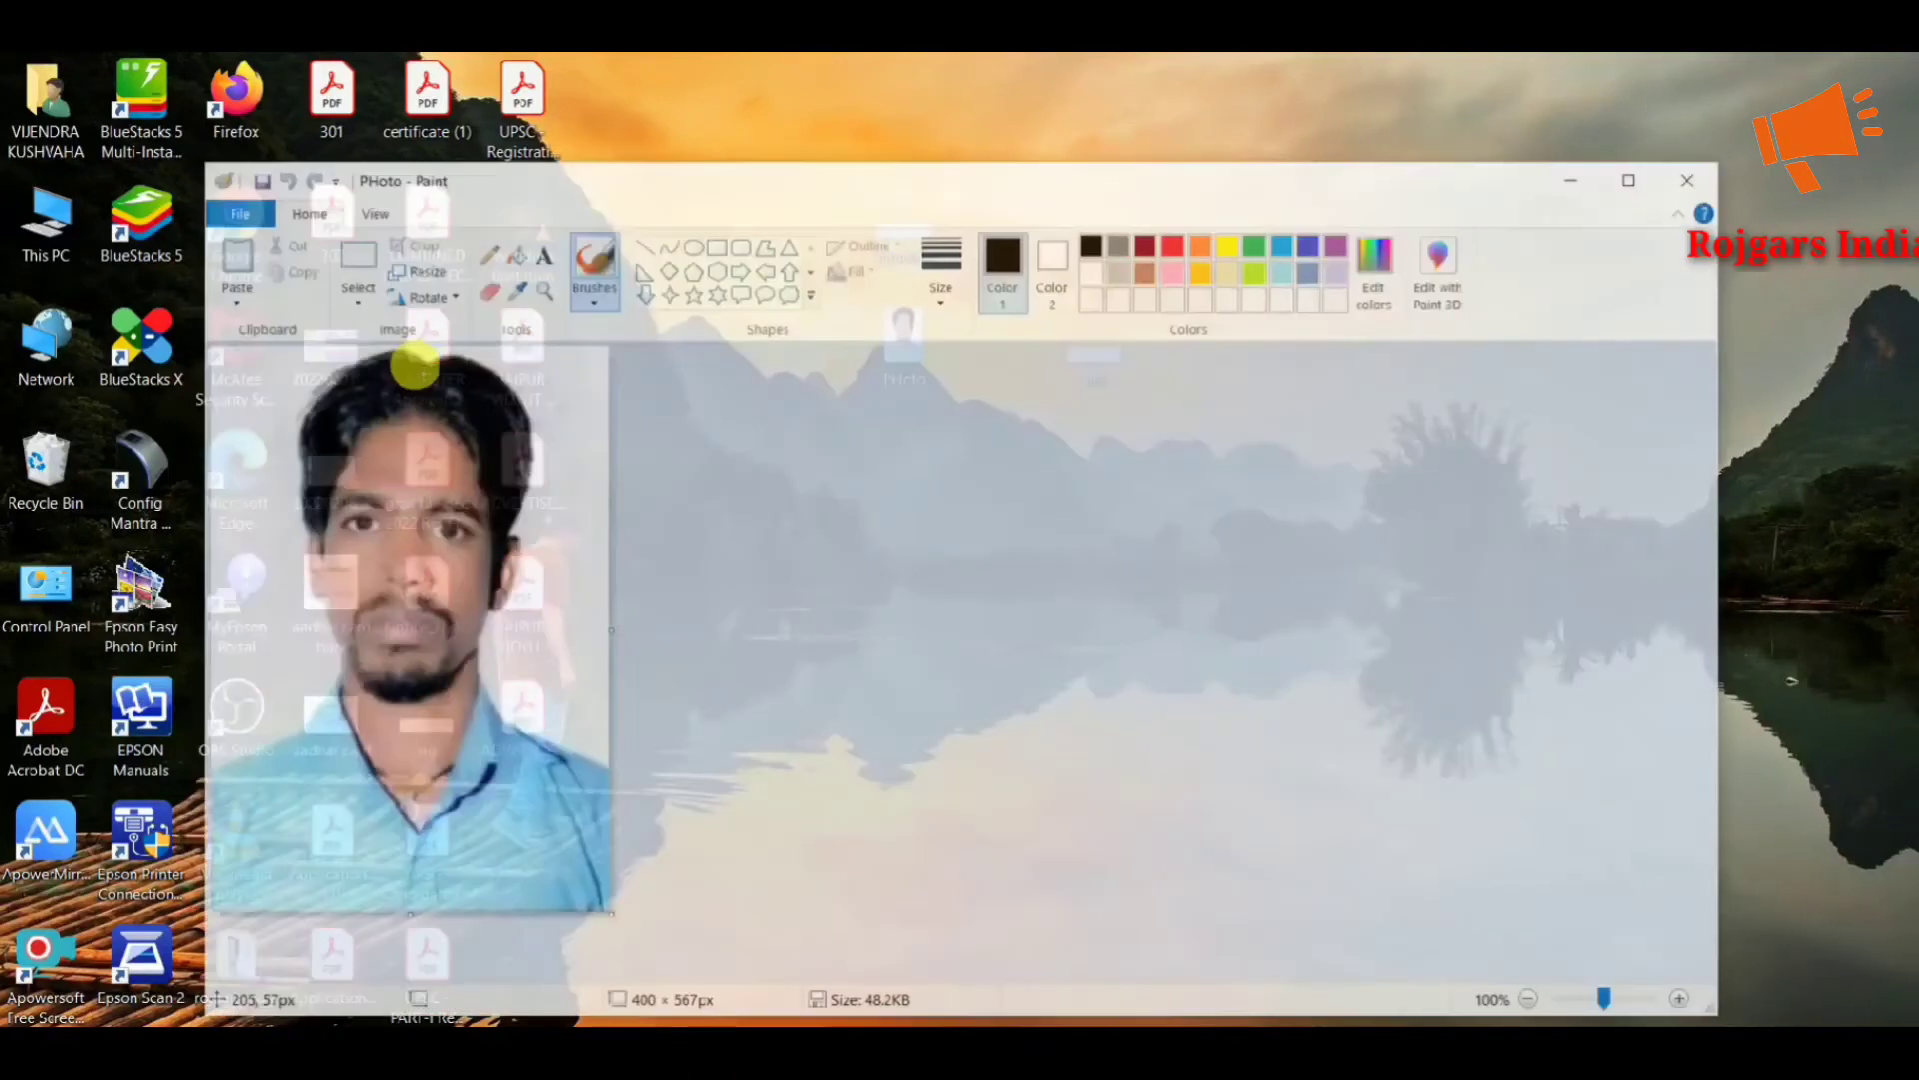
click(439, 276)
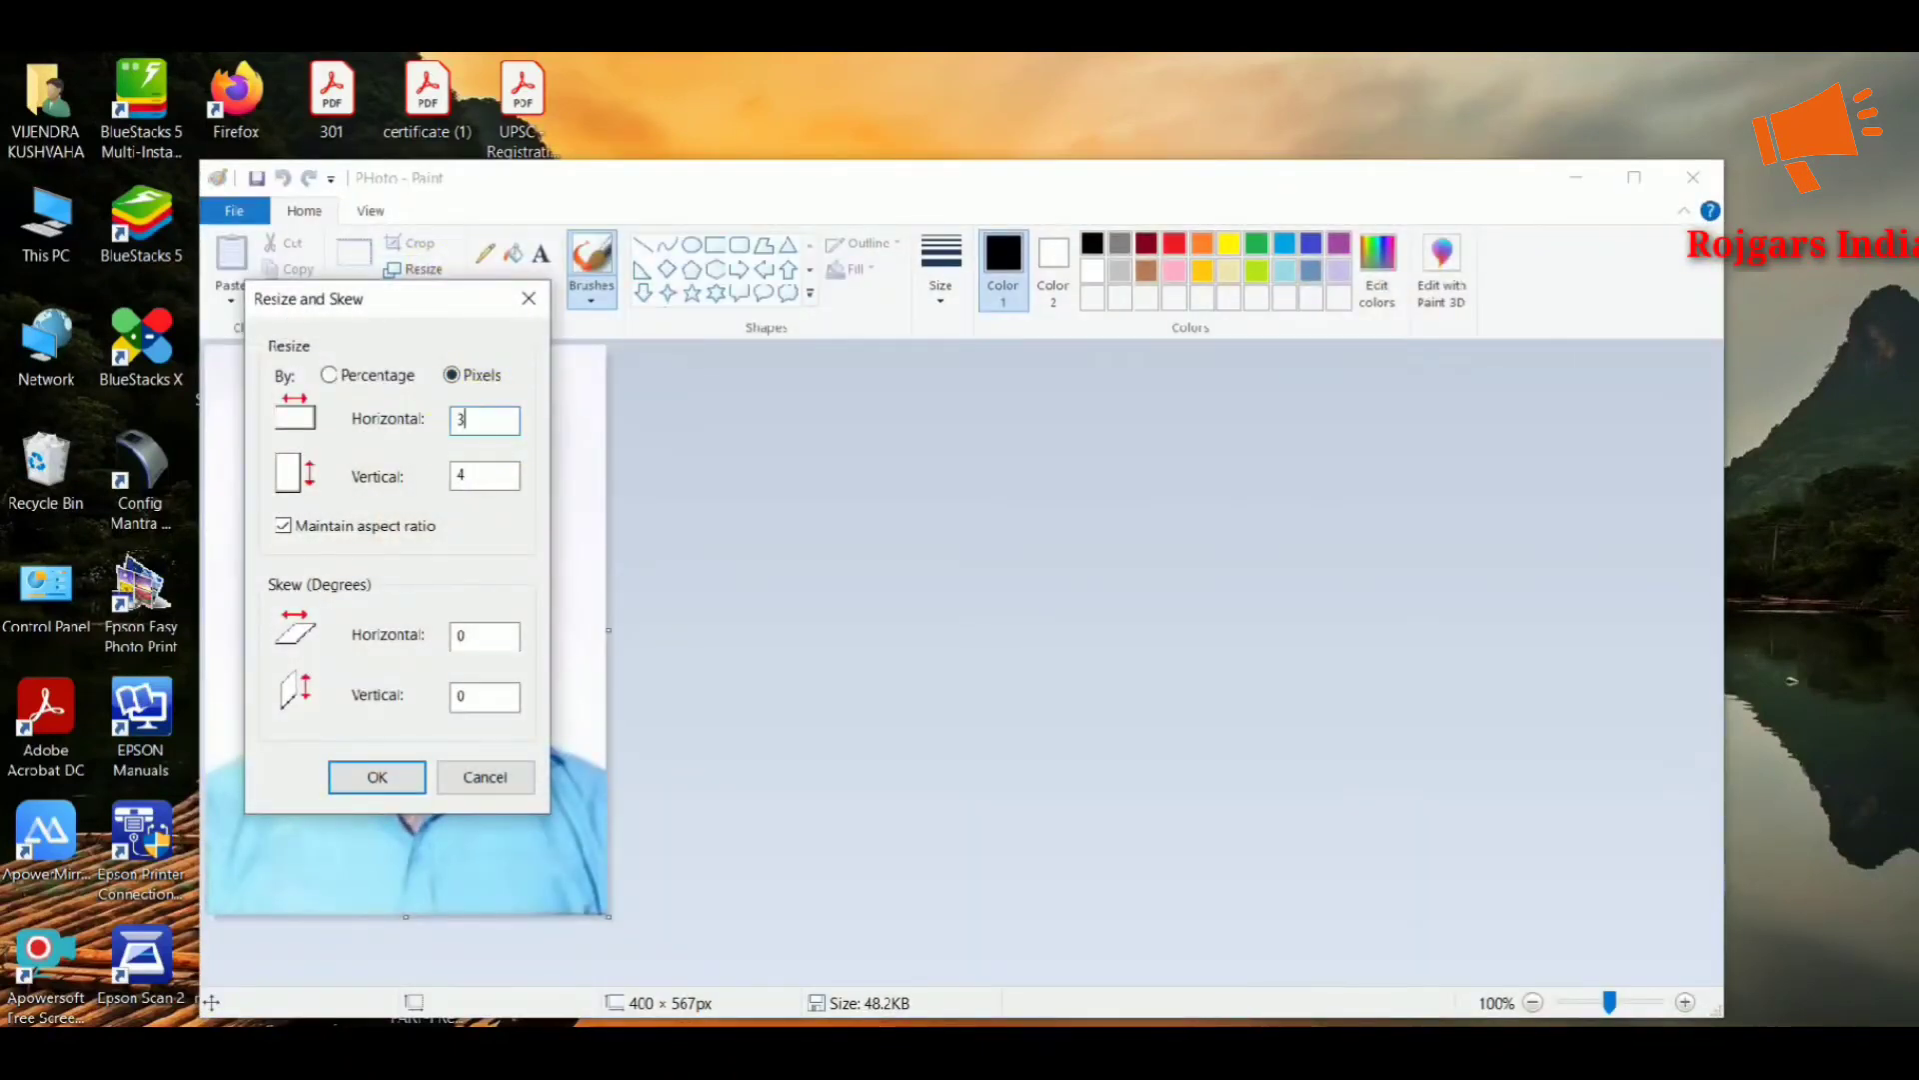
click(393, 778)
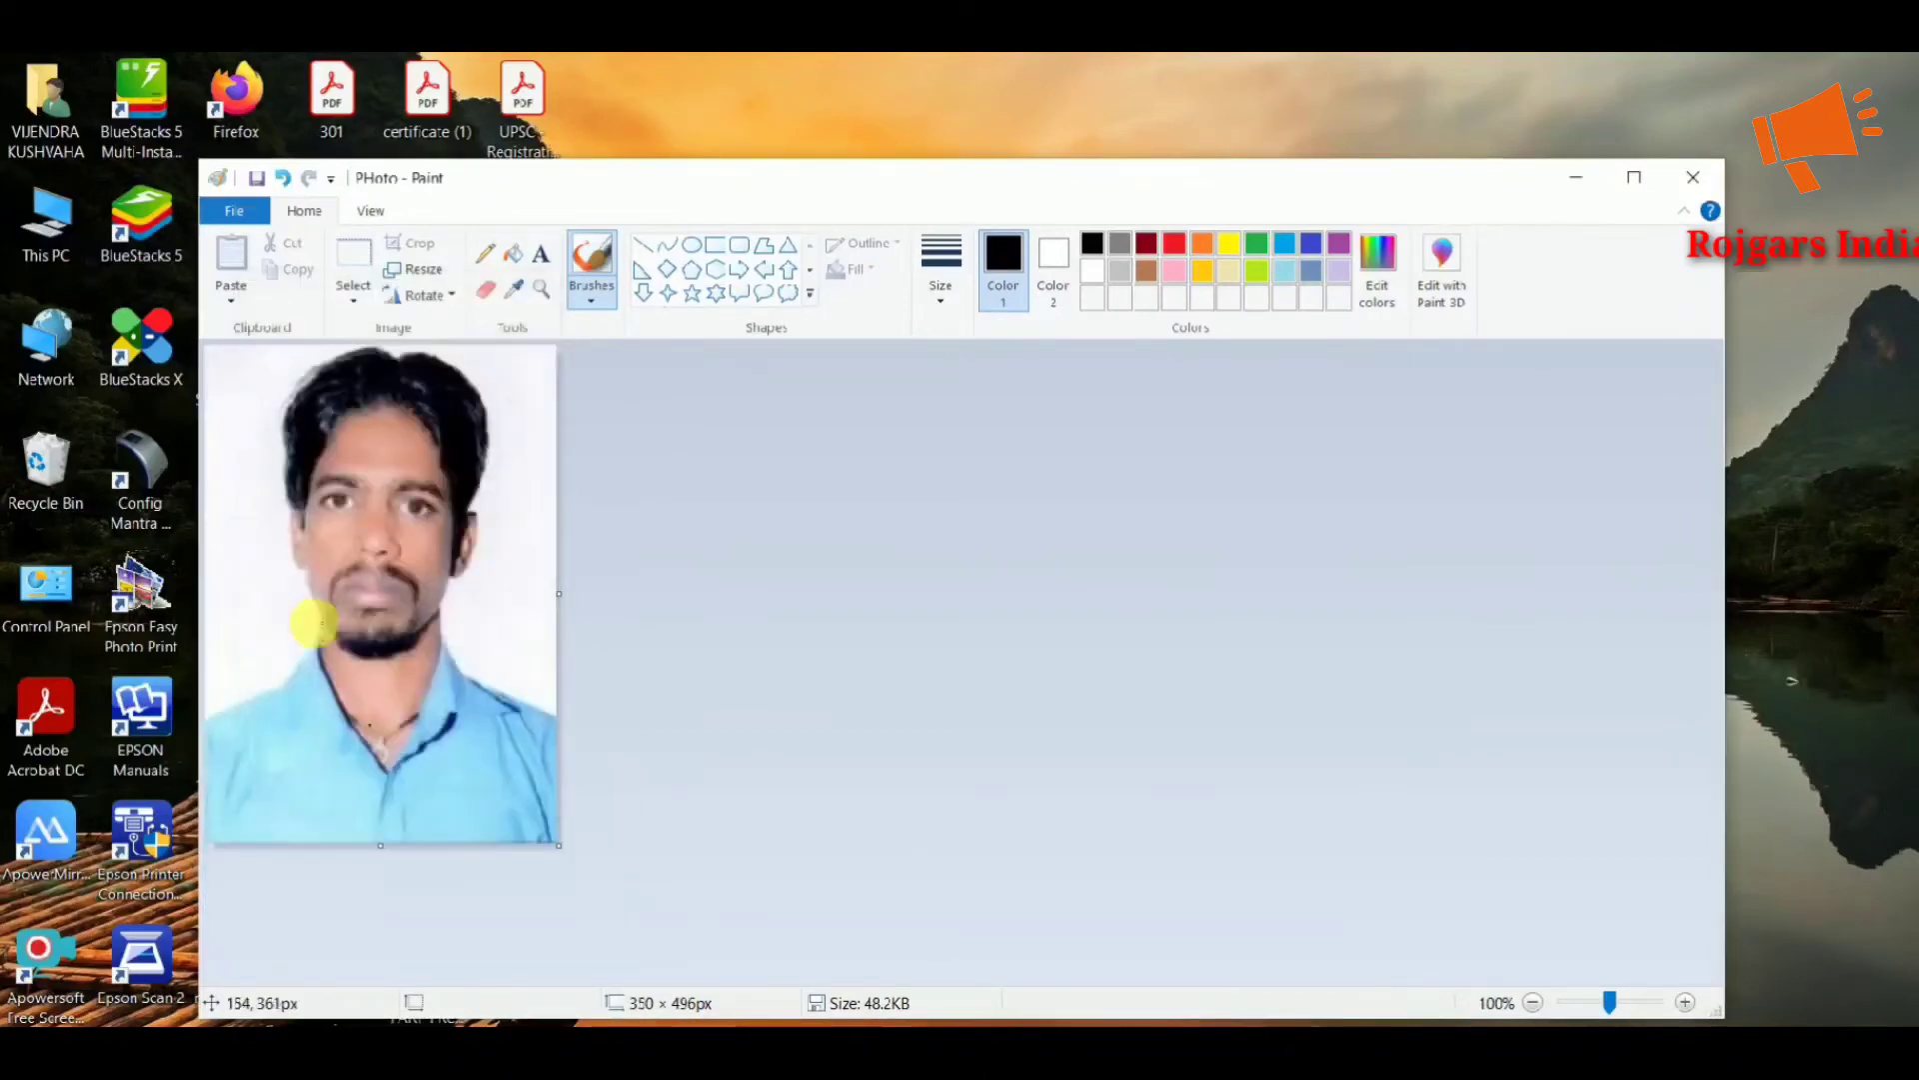
click(257, 180)
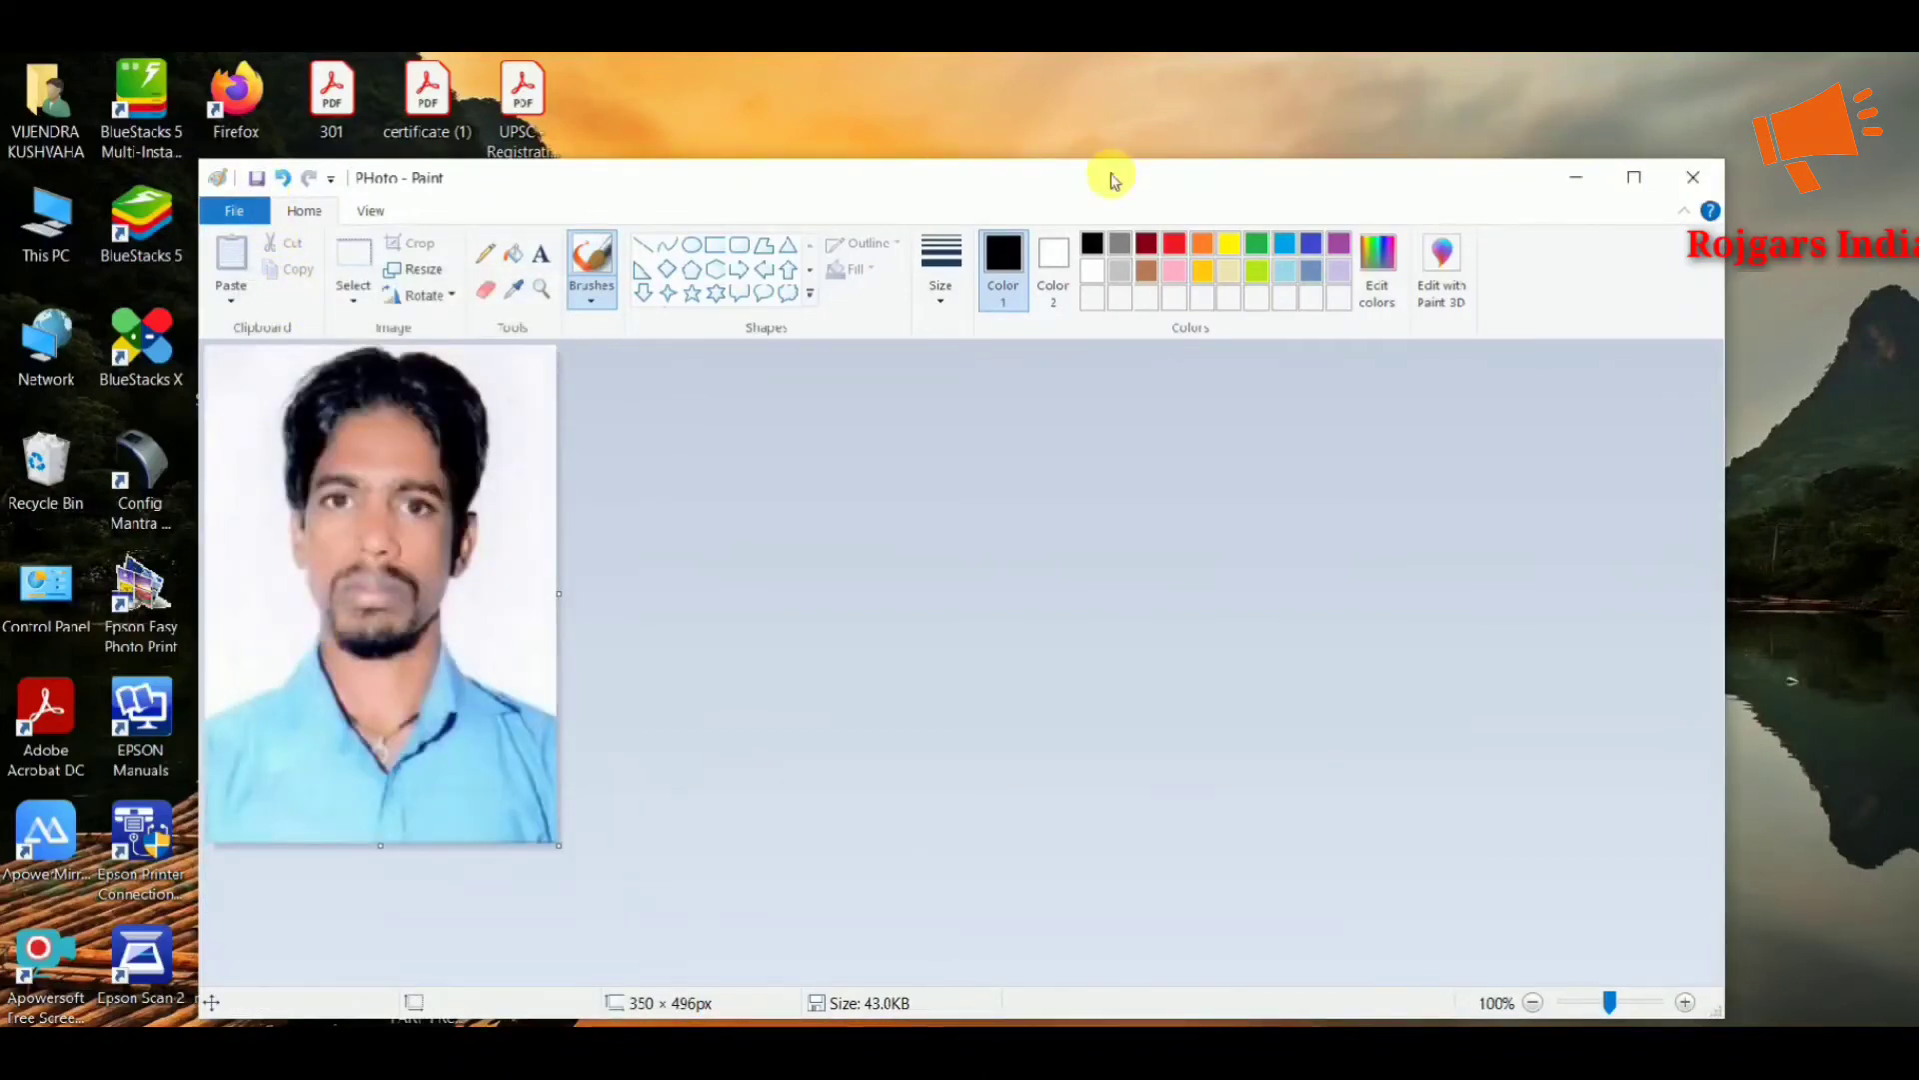
click(1692, 177)
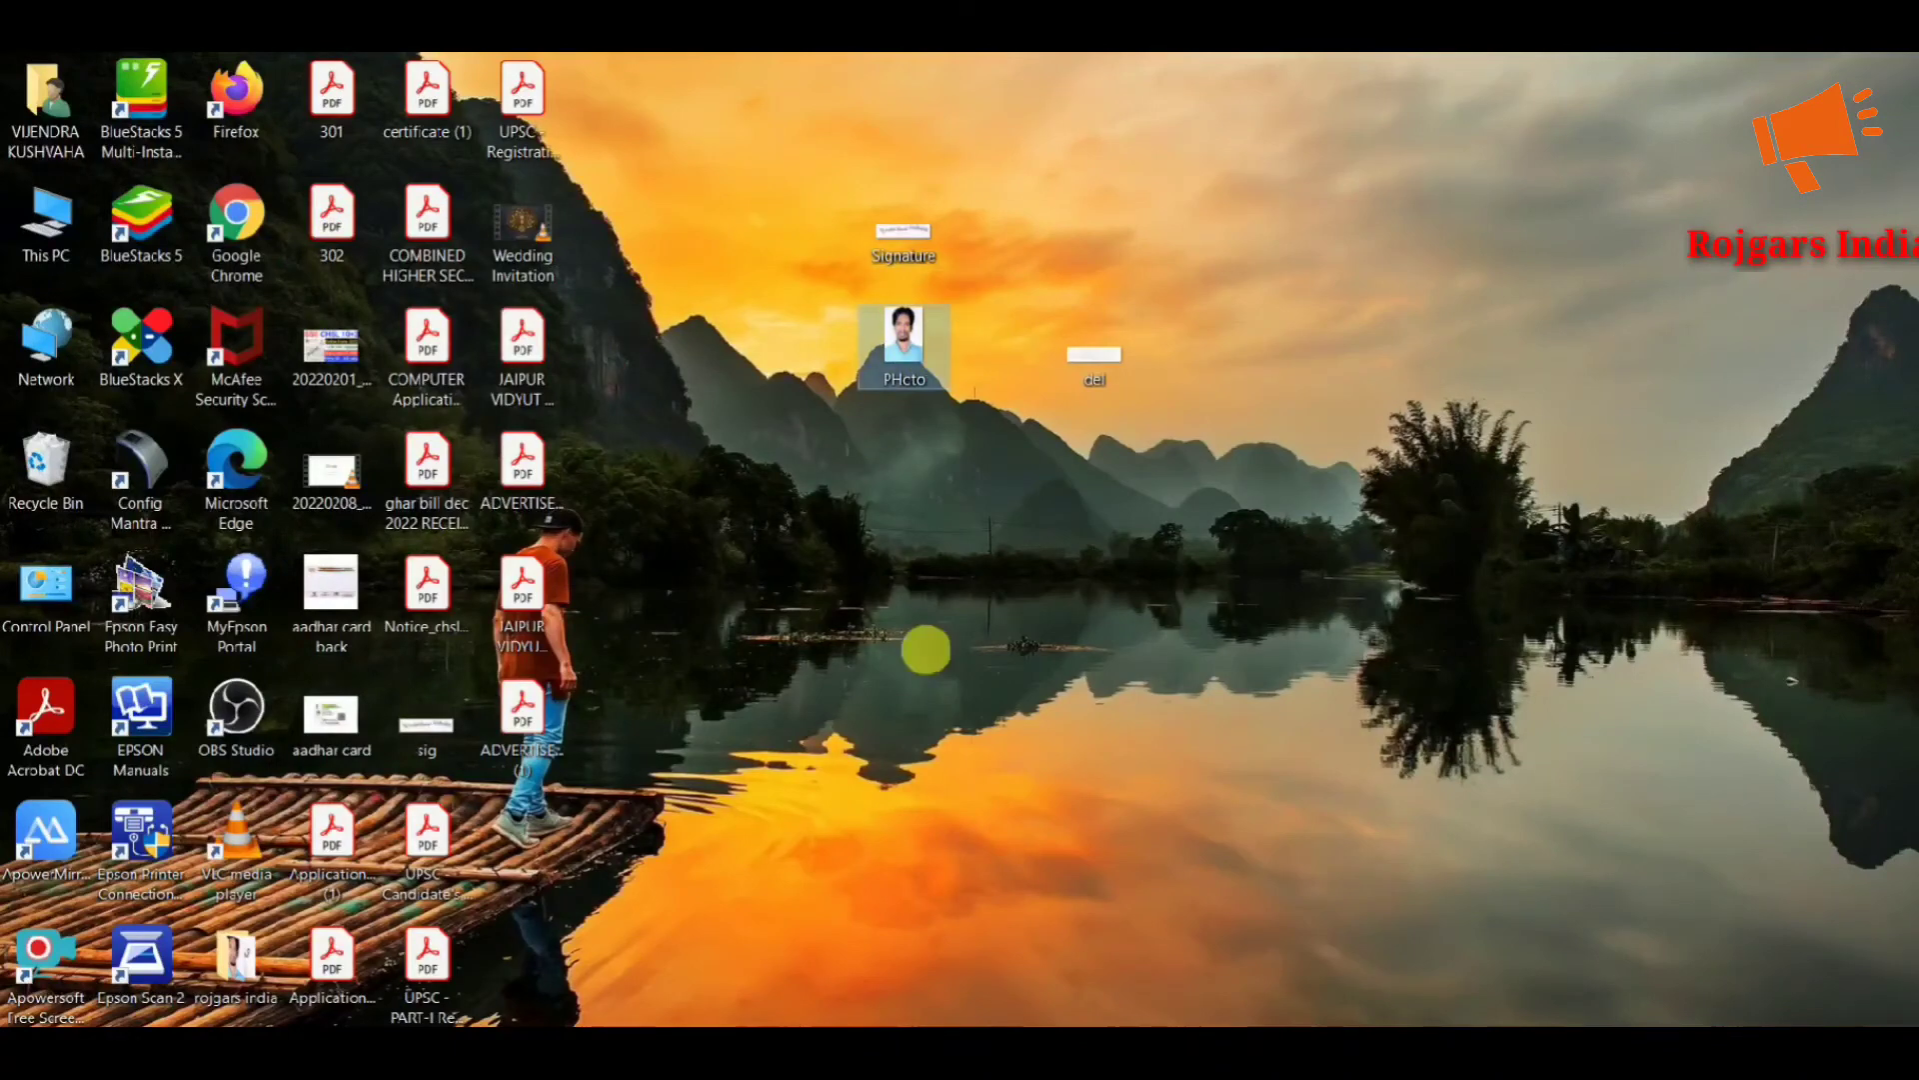
Check the file size of the 350-pixel-wide PHoto image in its properties and close them
right_click(924, 346)
click(1000, 1002)
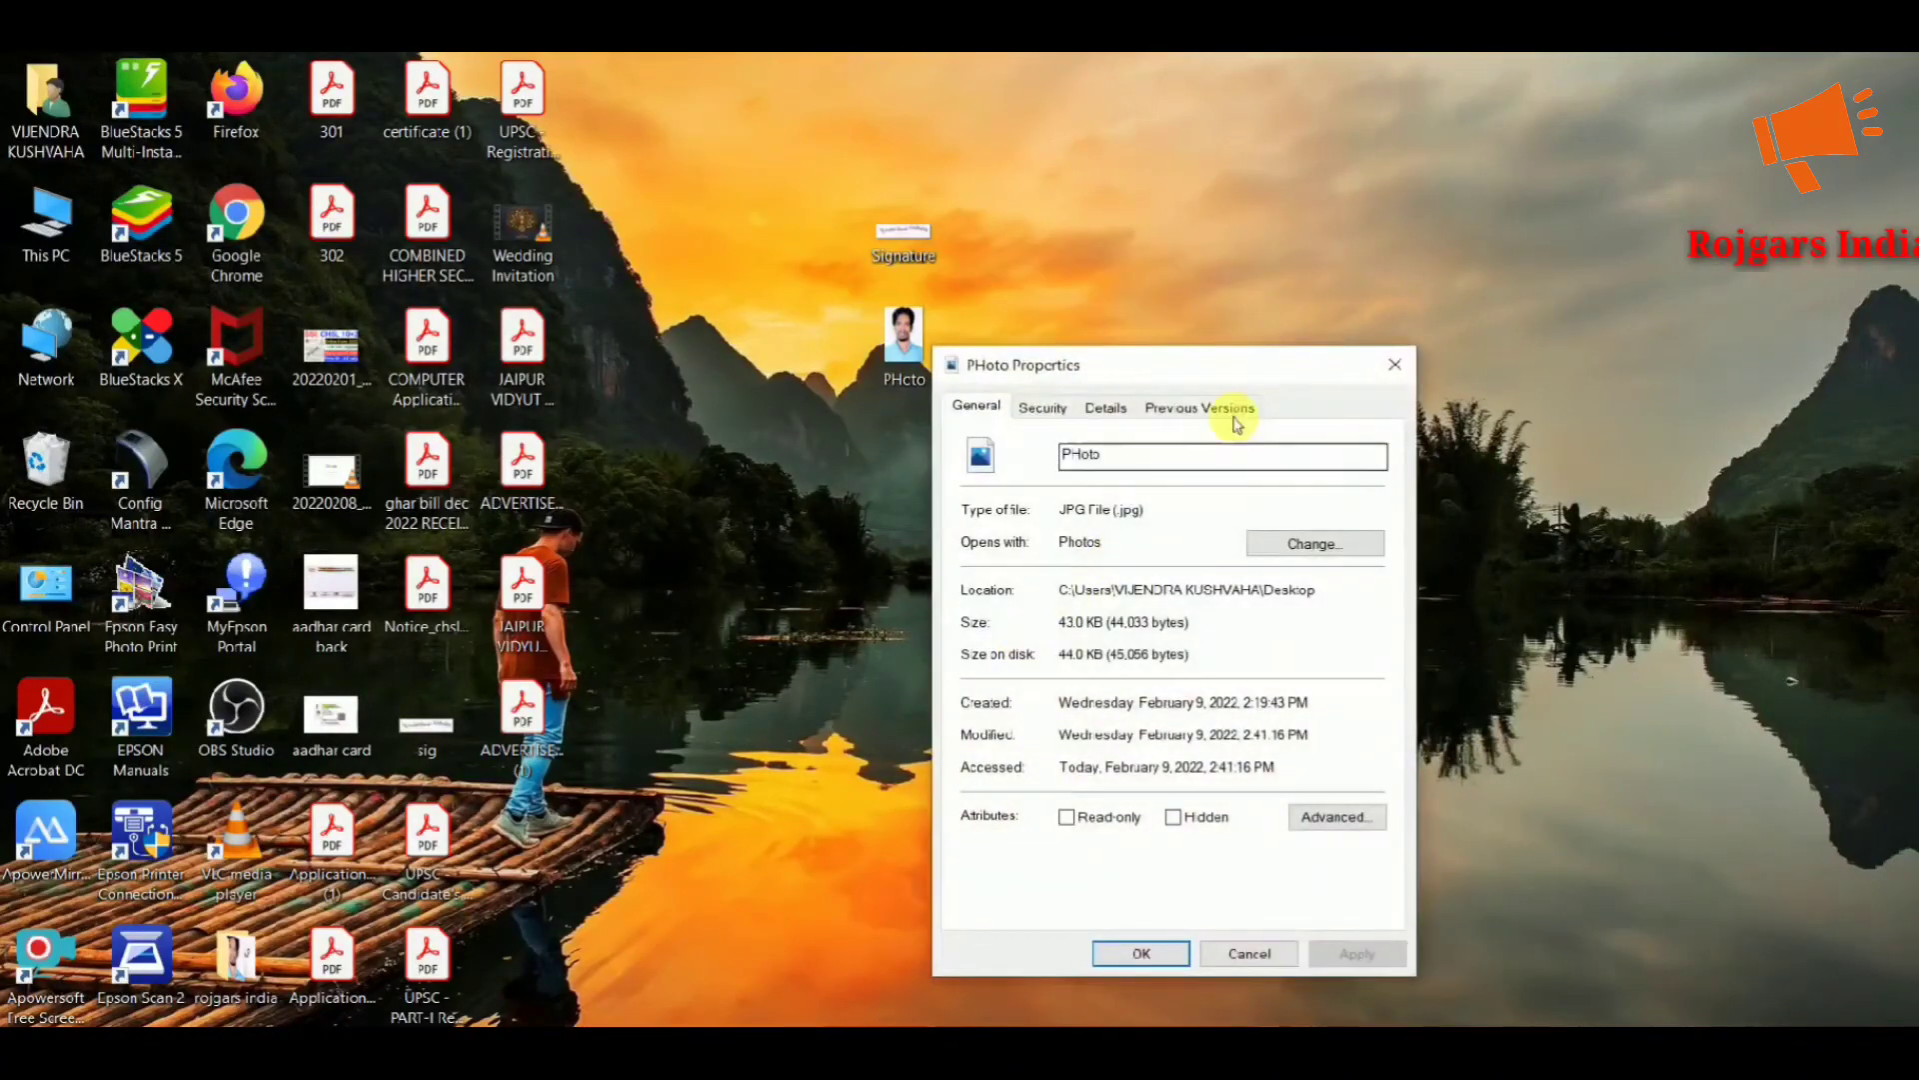
drag(1299, 370, 1486, 231)
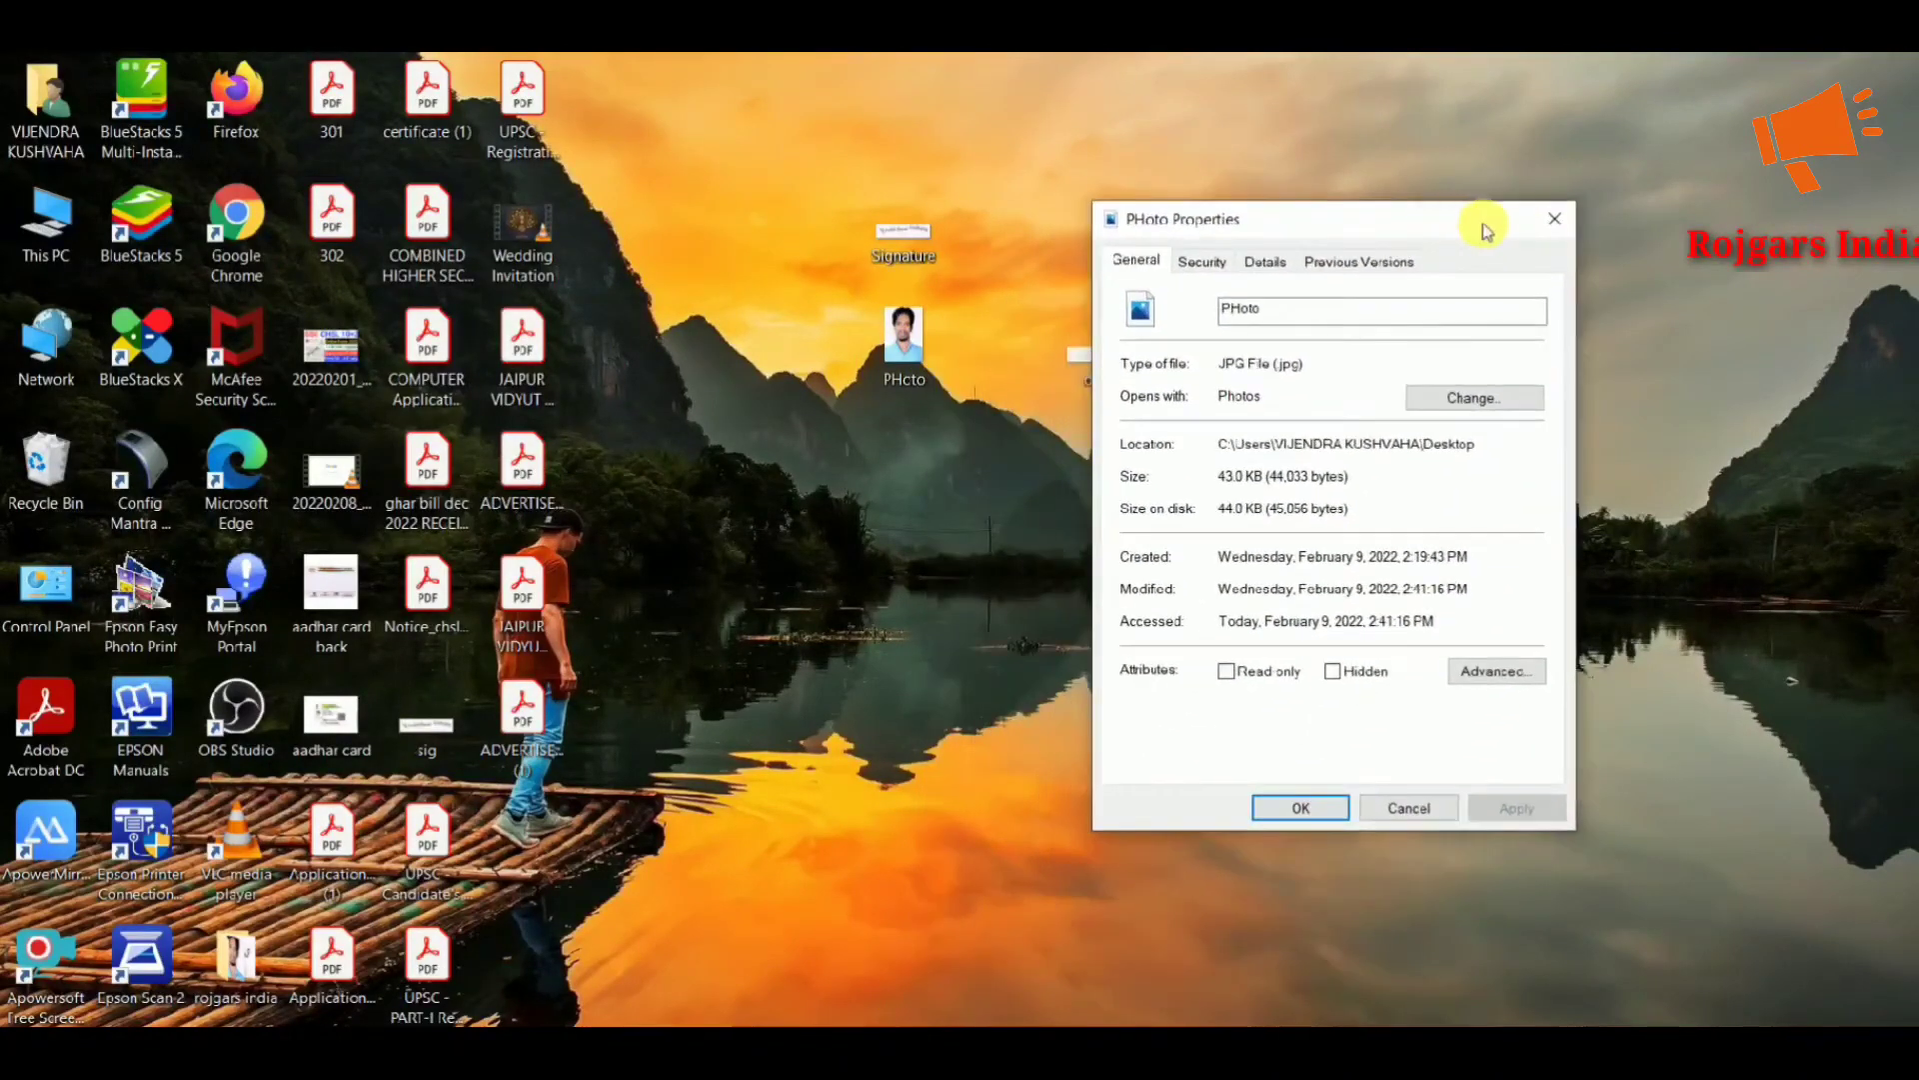
click(1565, 224)
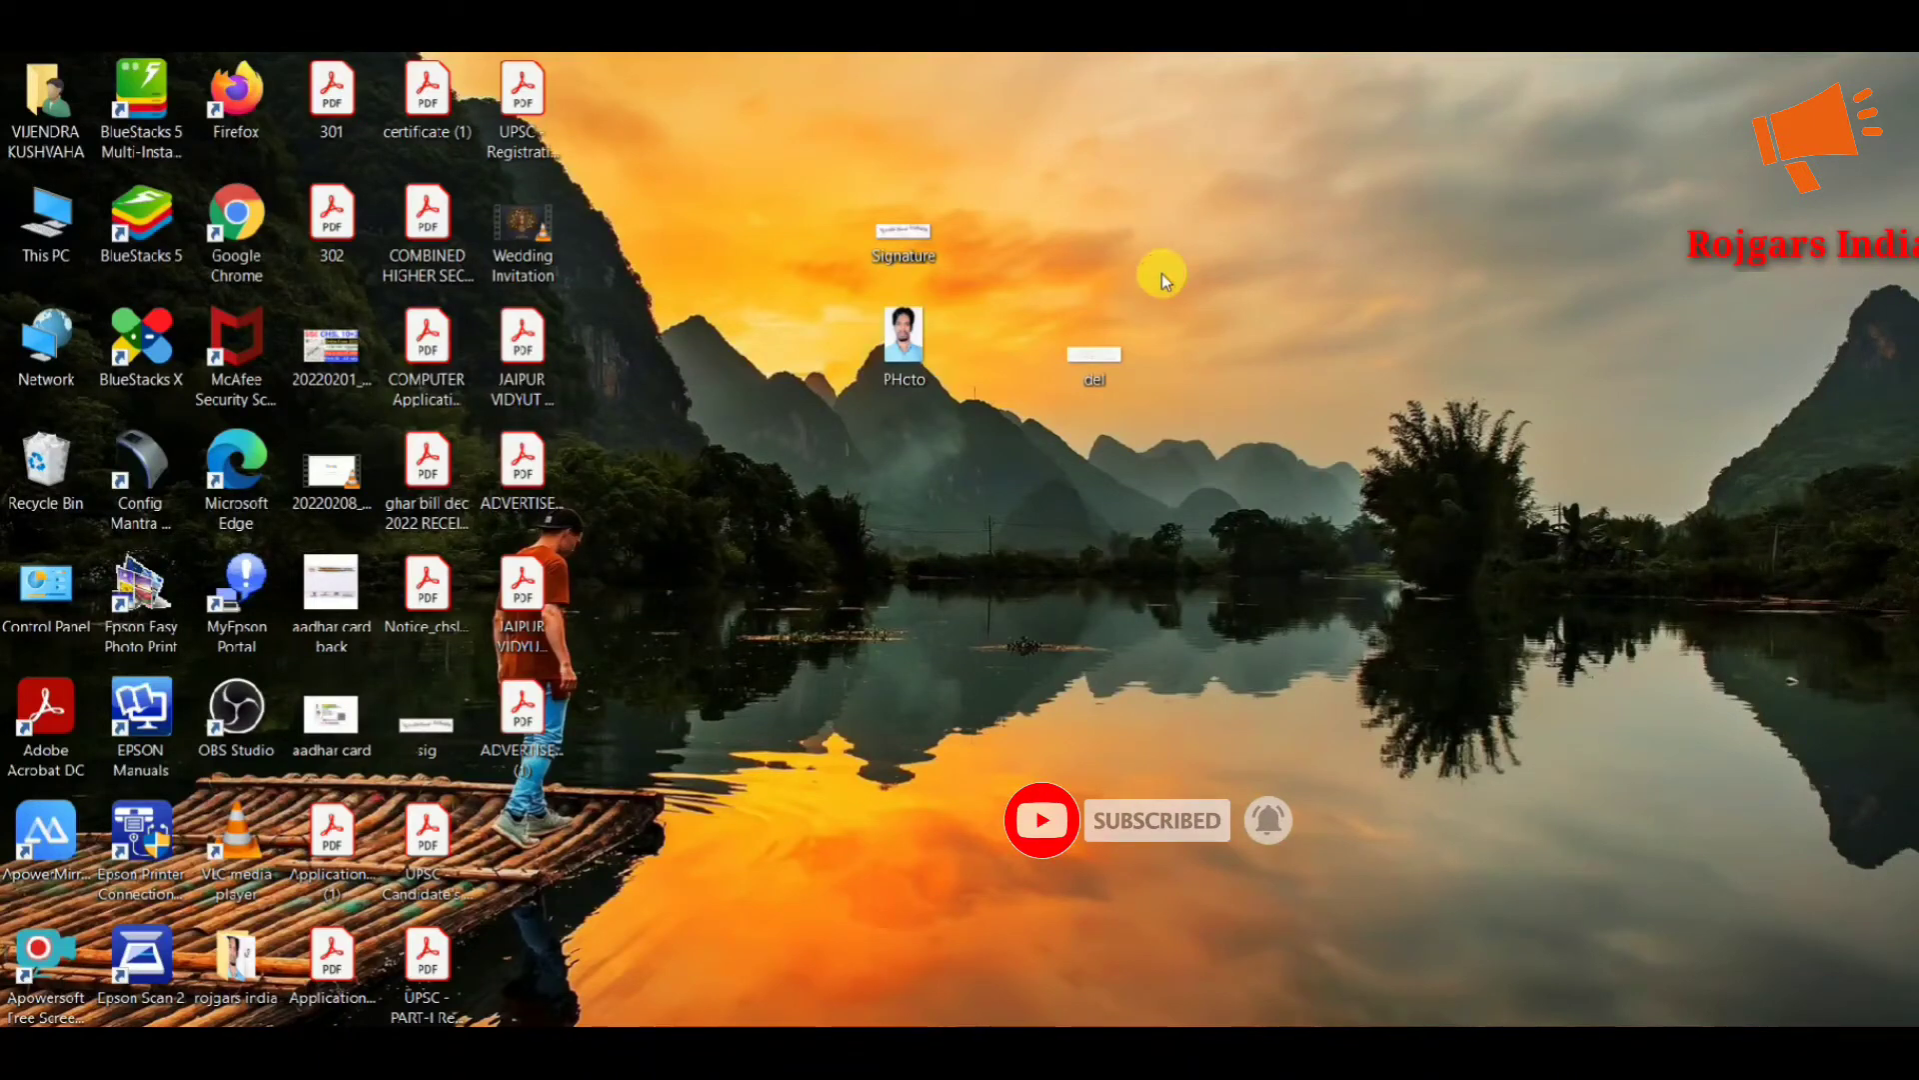
Check the original Signature image's file size in its properties and close them
right_click(924, 258)
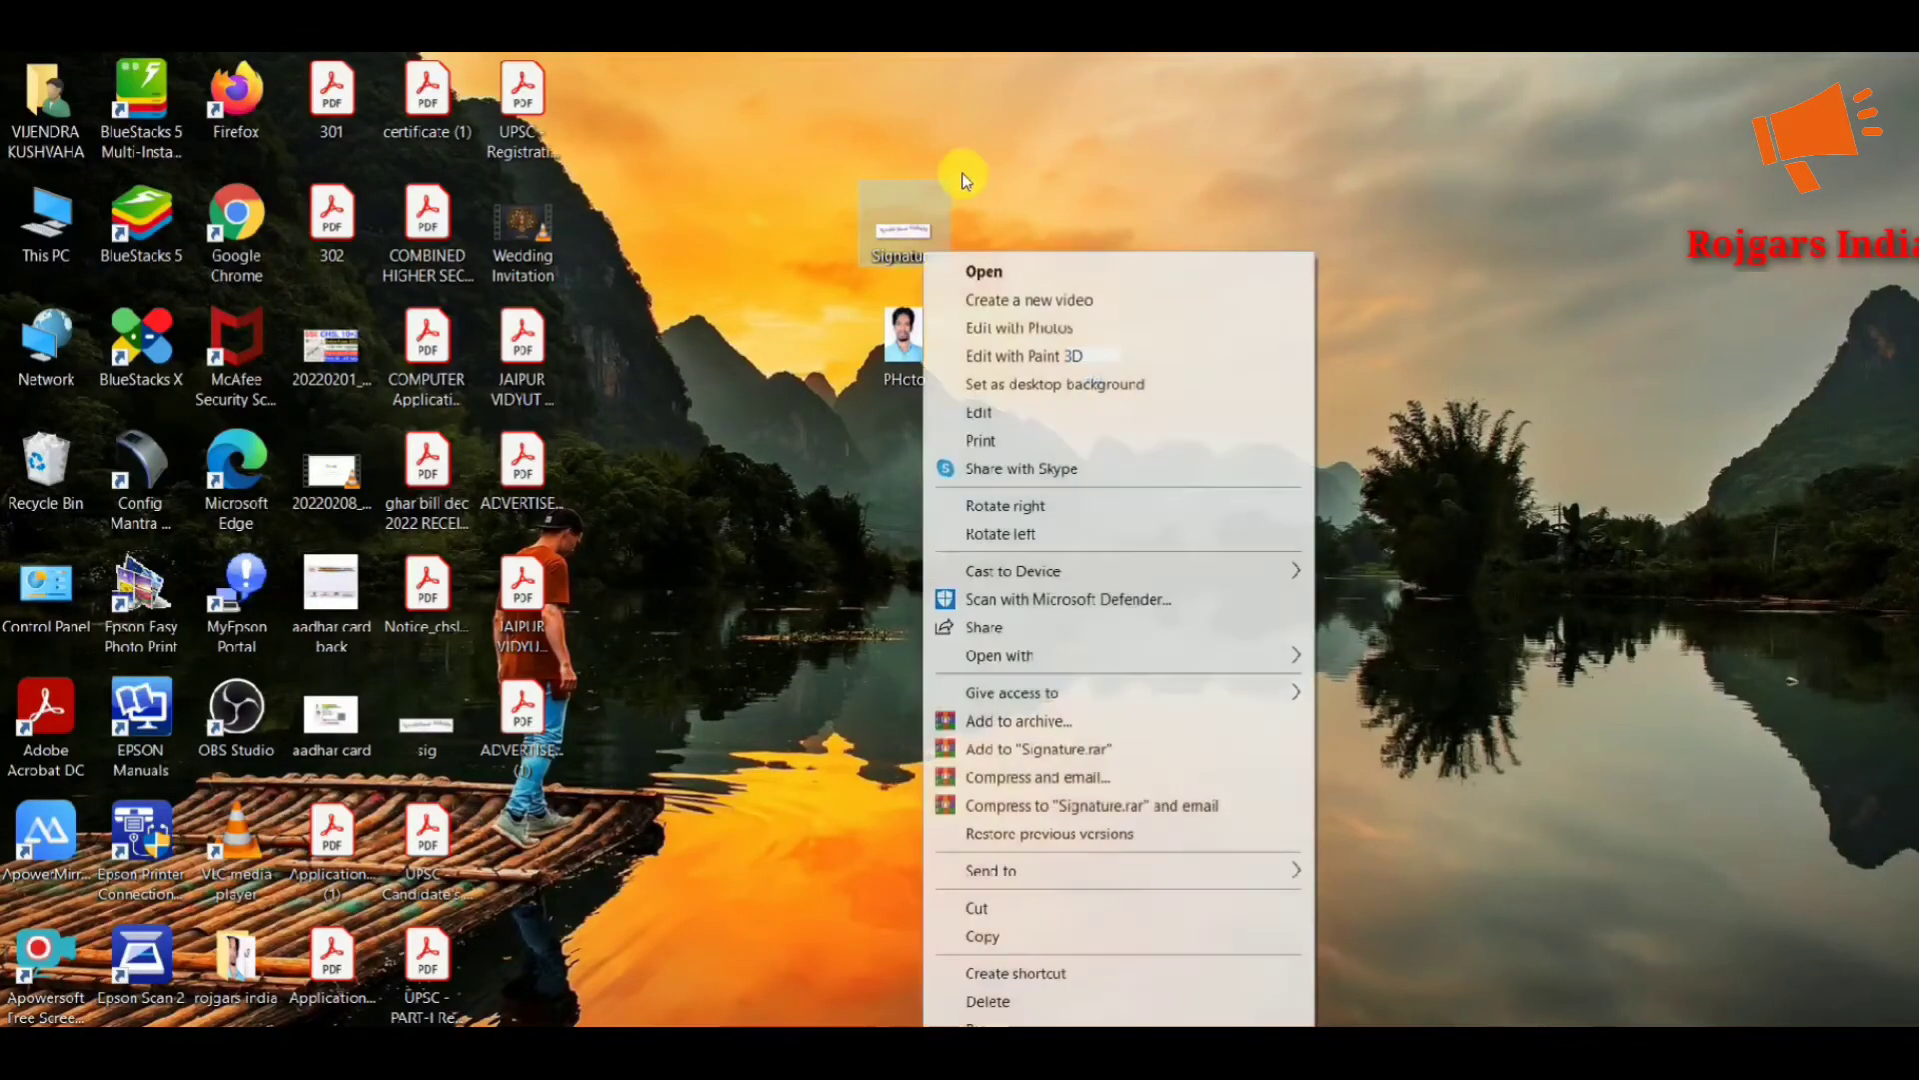
click(999, 1021)
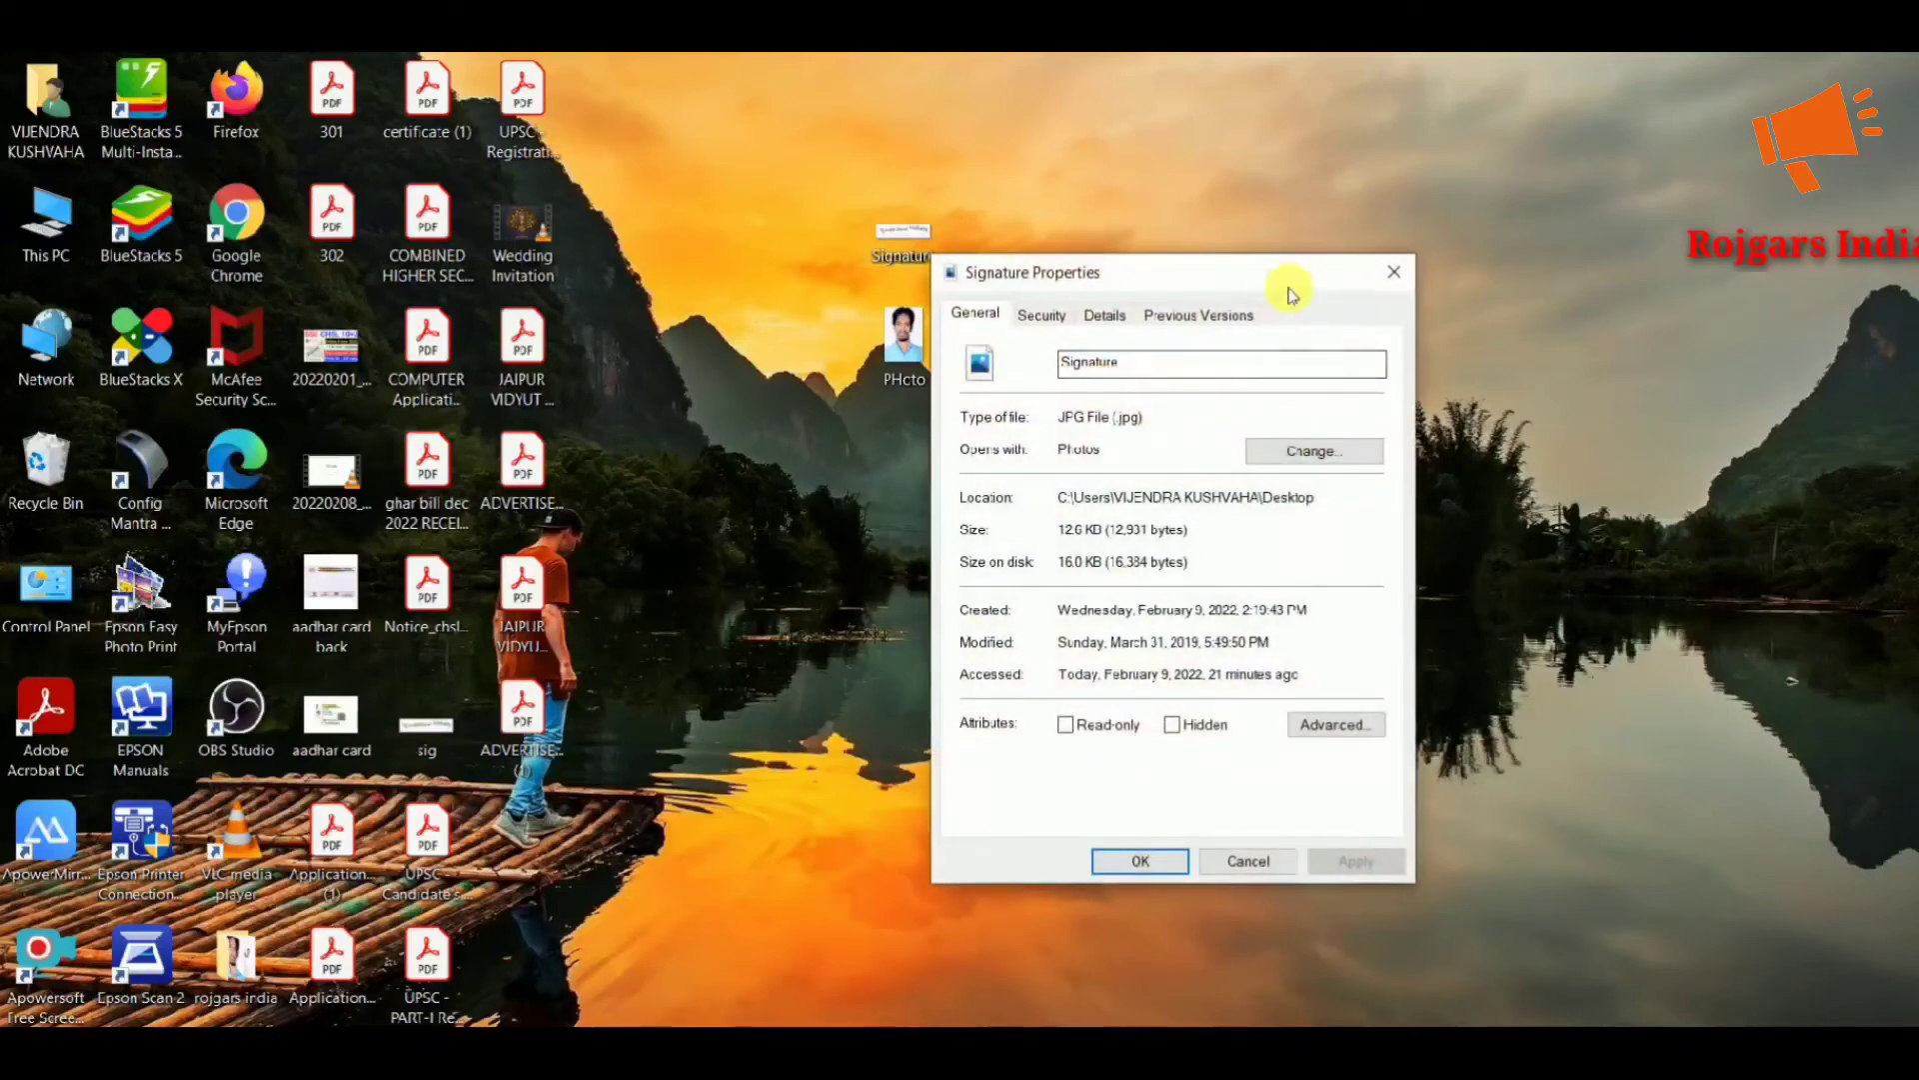
drag(1311, 266, 1340, 245)
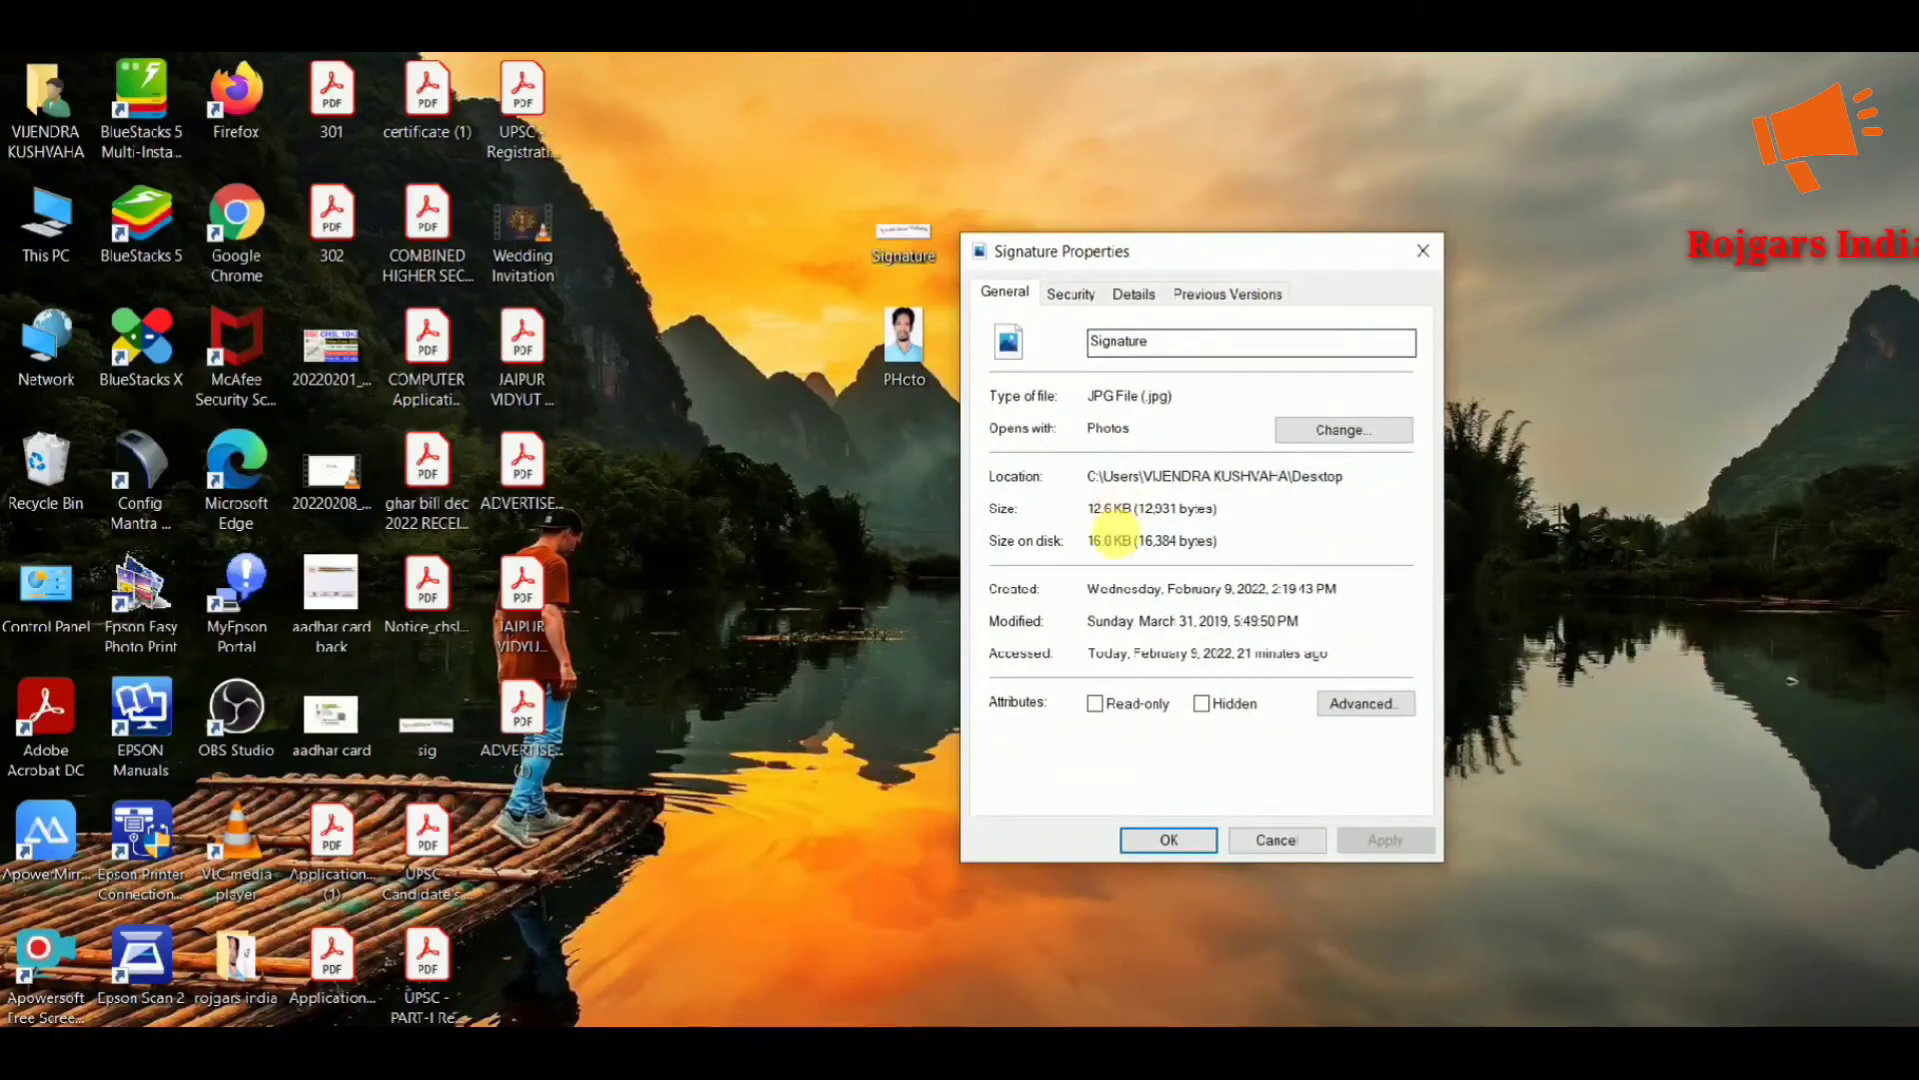
click(1423, 250)
Open the Signature image in Paint, resize it to 525 pixels wide with the aspect ratio maintained, save it and close Paint
right_click(900, 228)
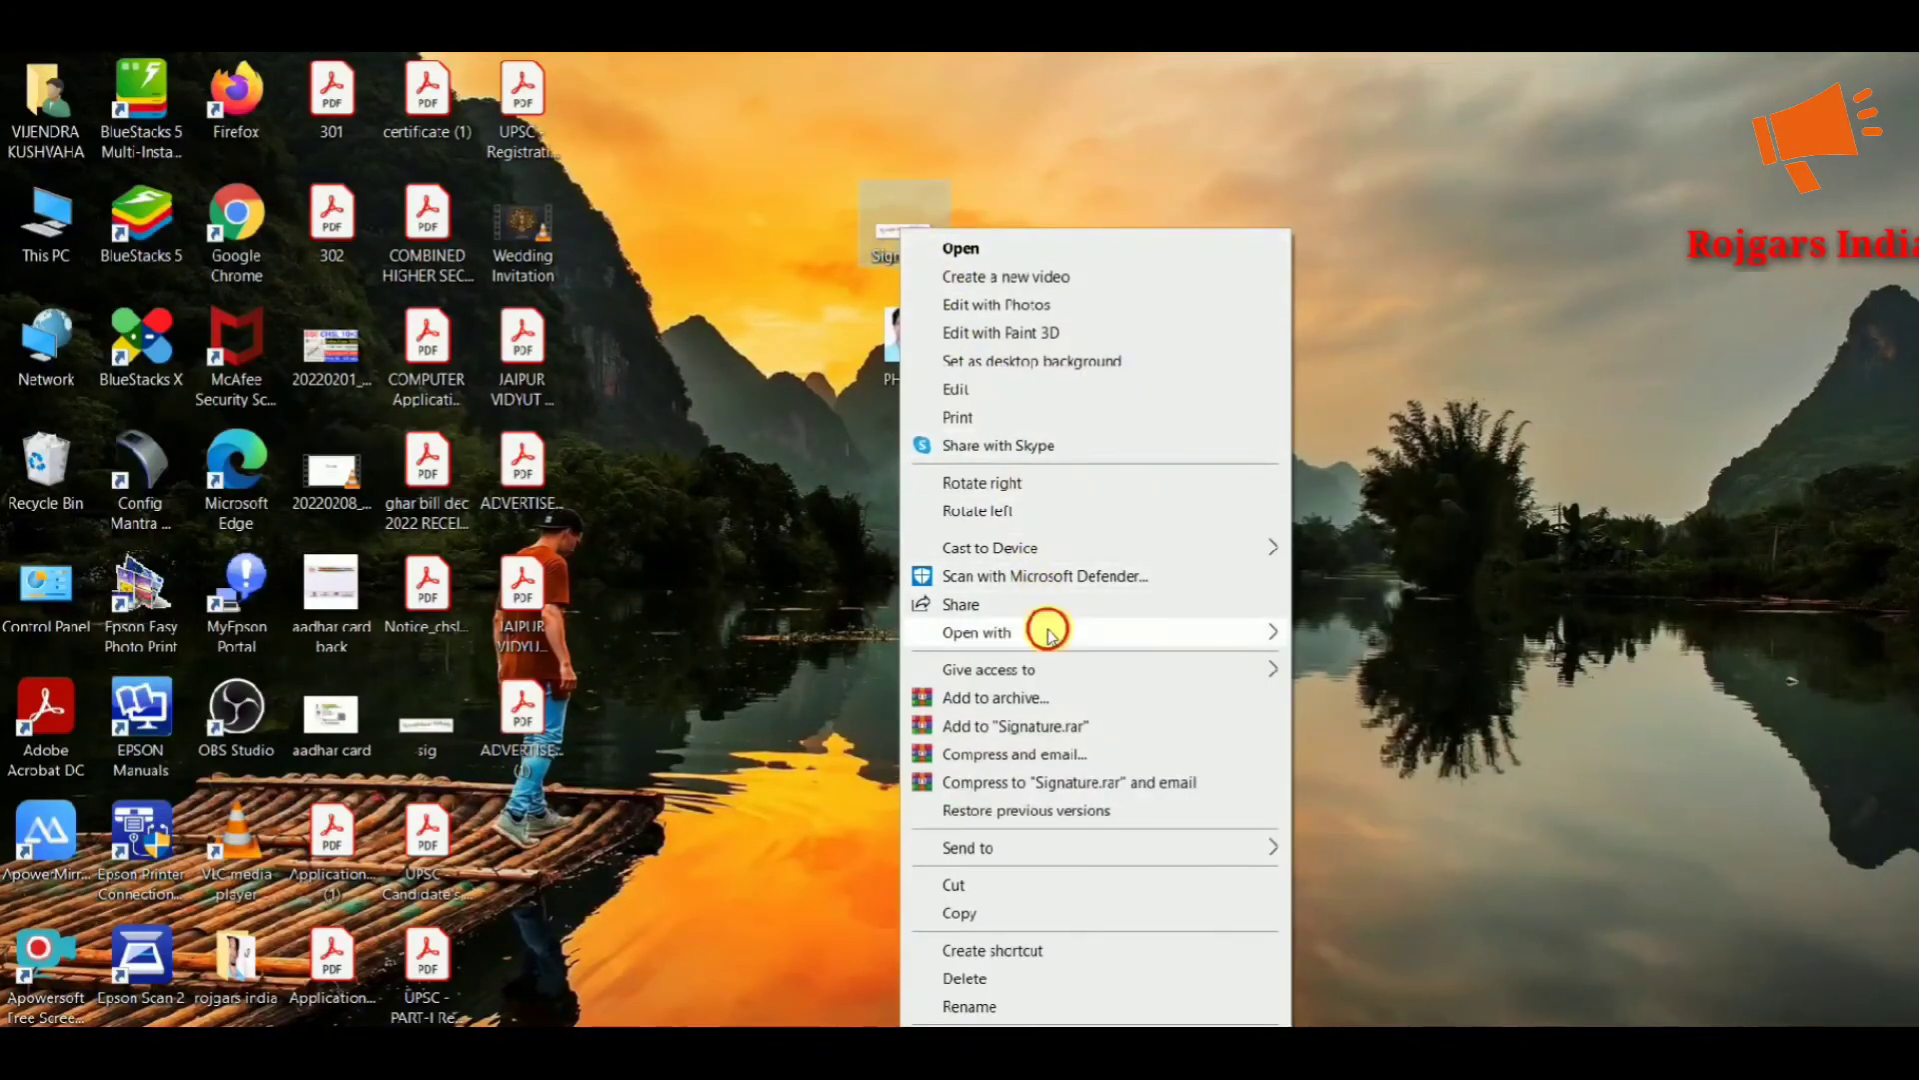
mouse_move(1045, 628)
click(1339, 663)
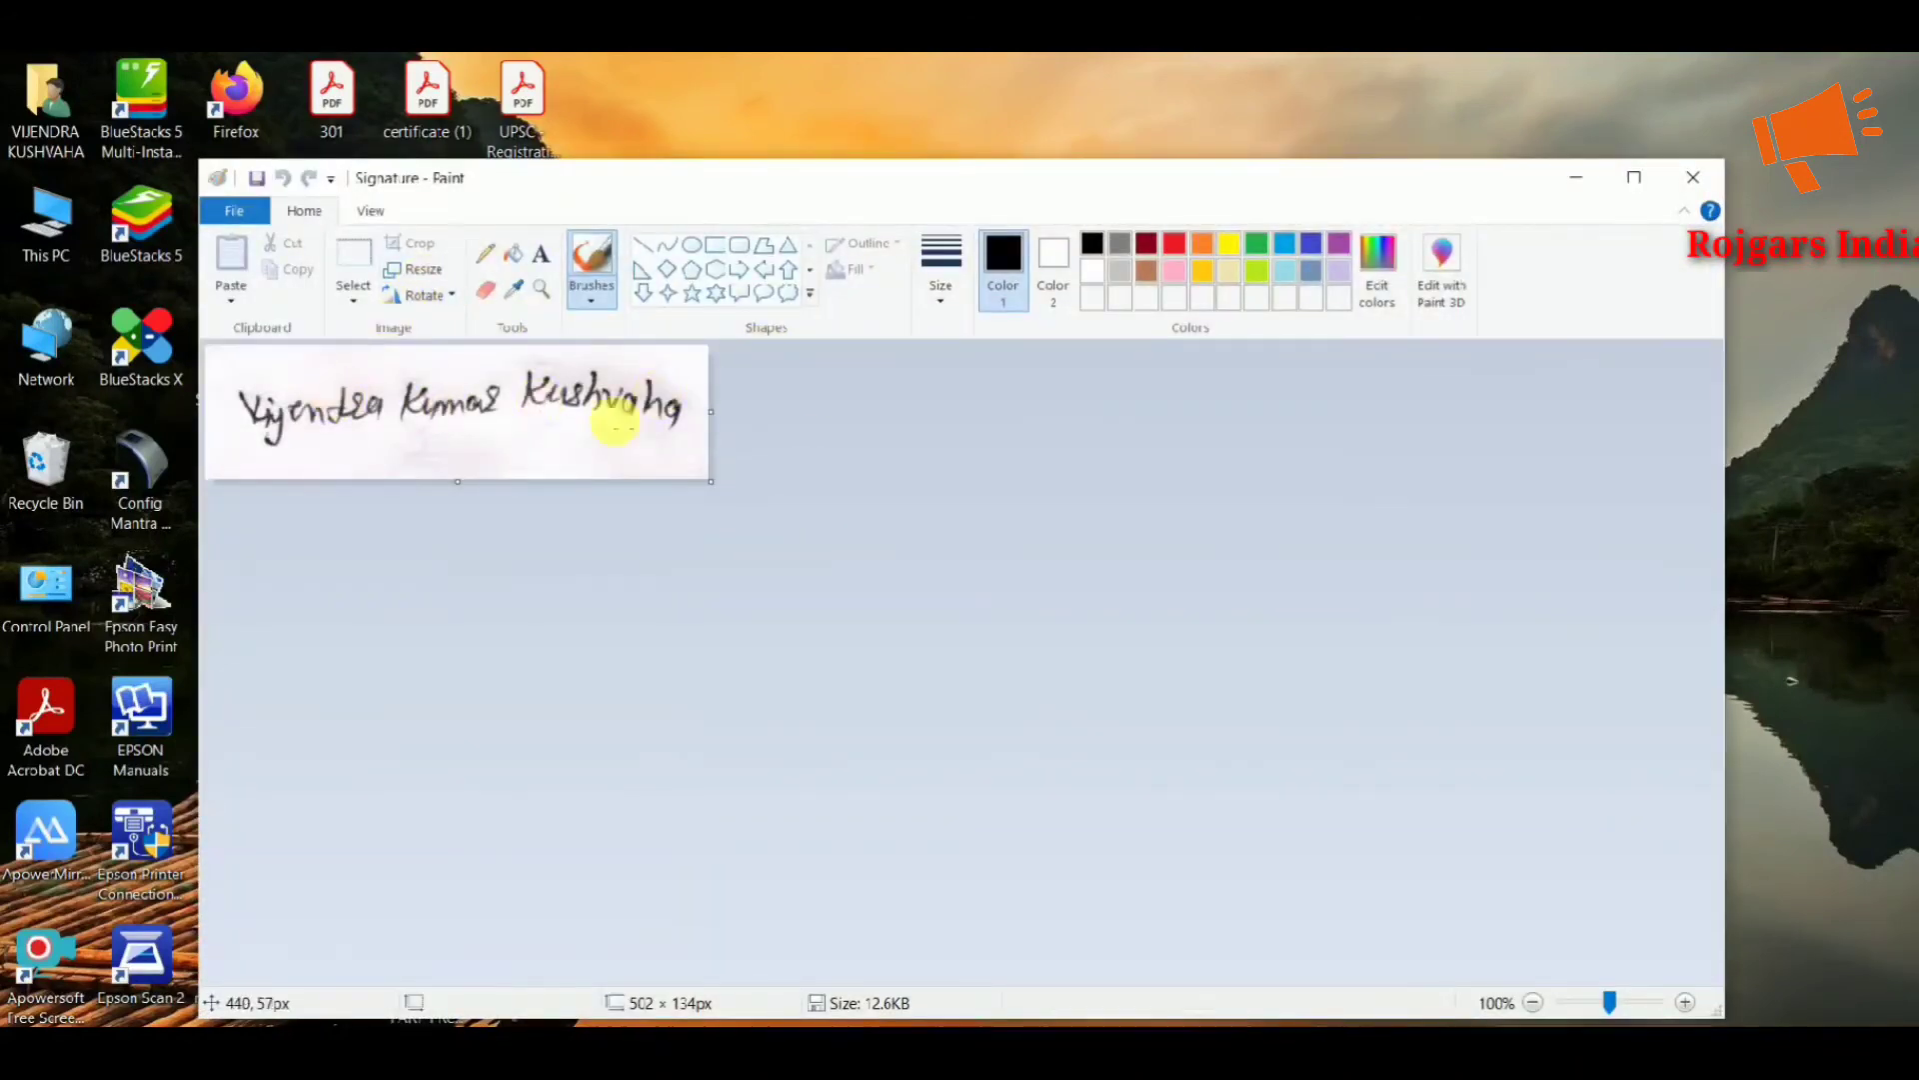
click(418, 277)
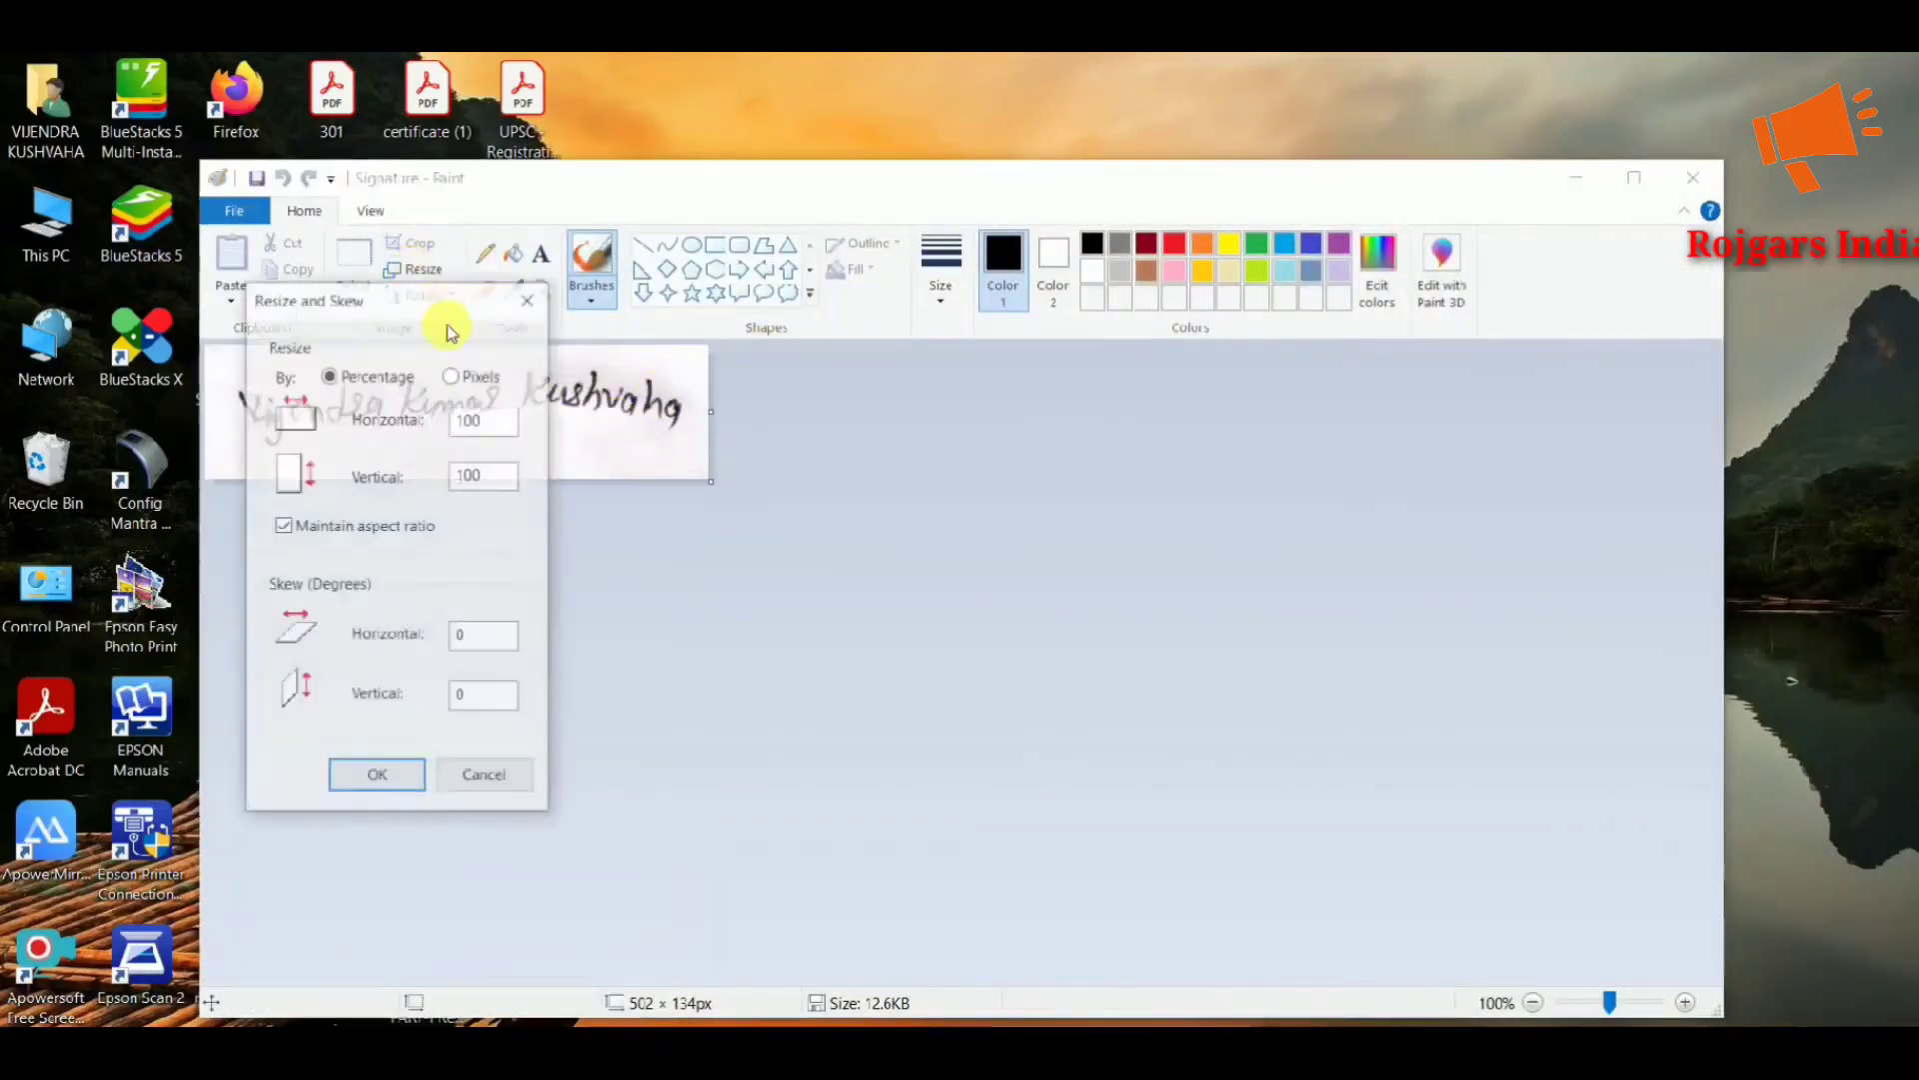
click(452, 375)
drag(513, 424, 432, 428)
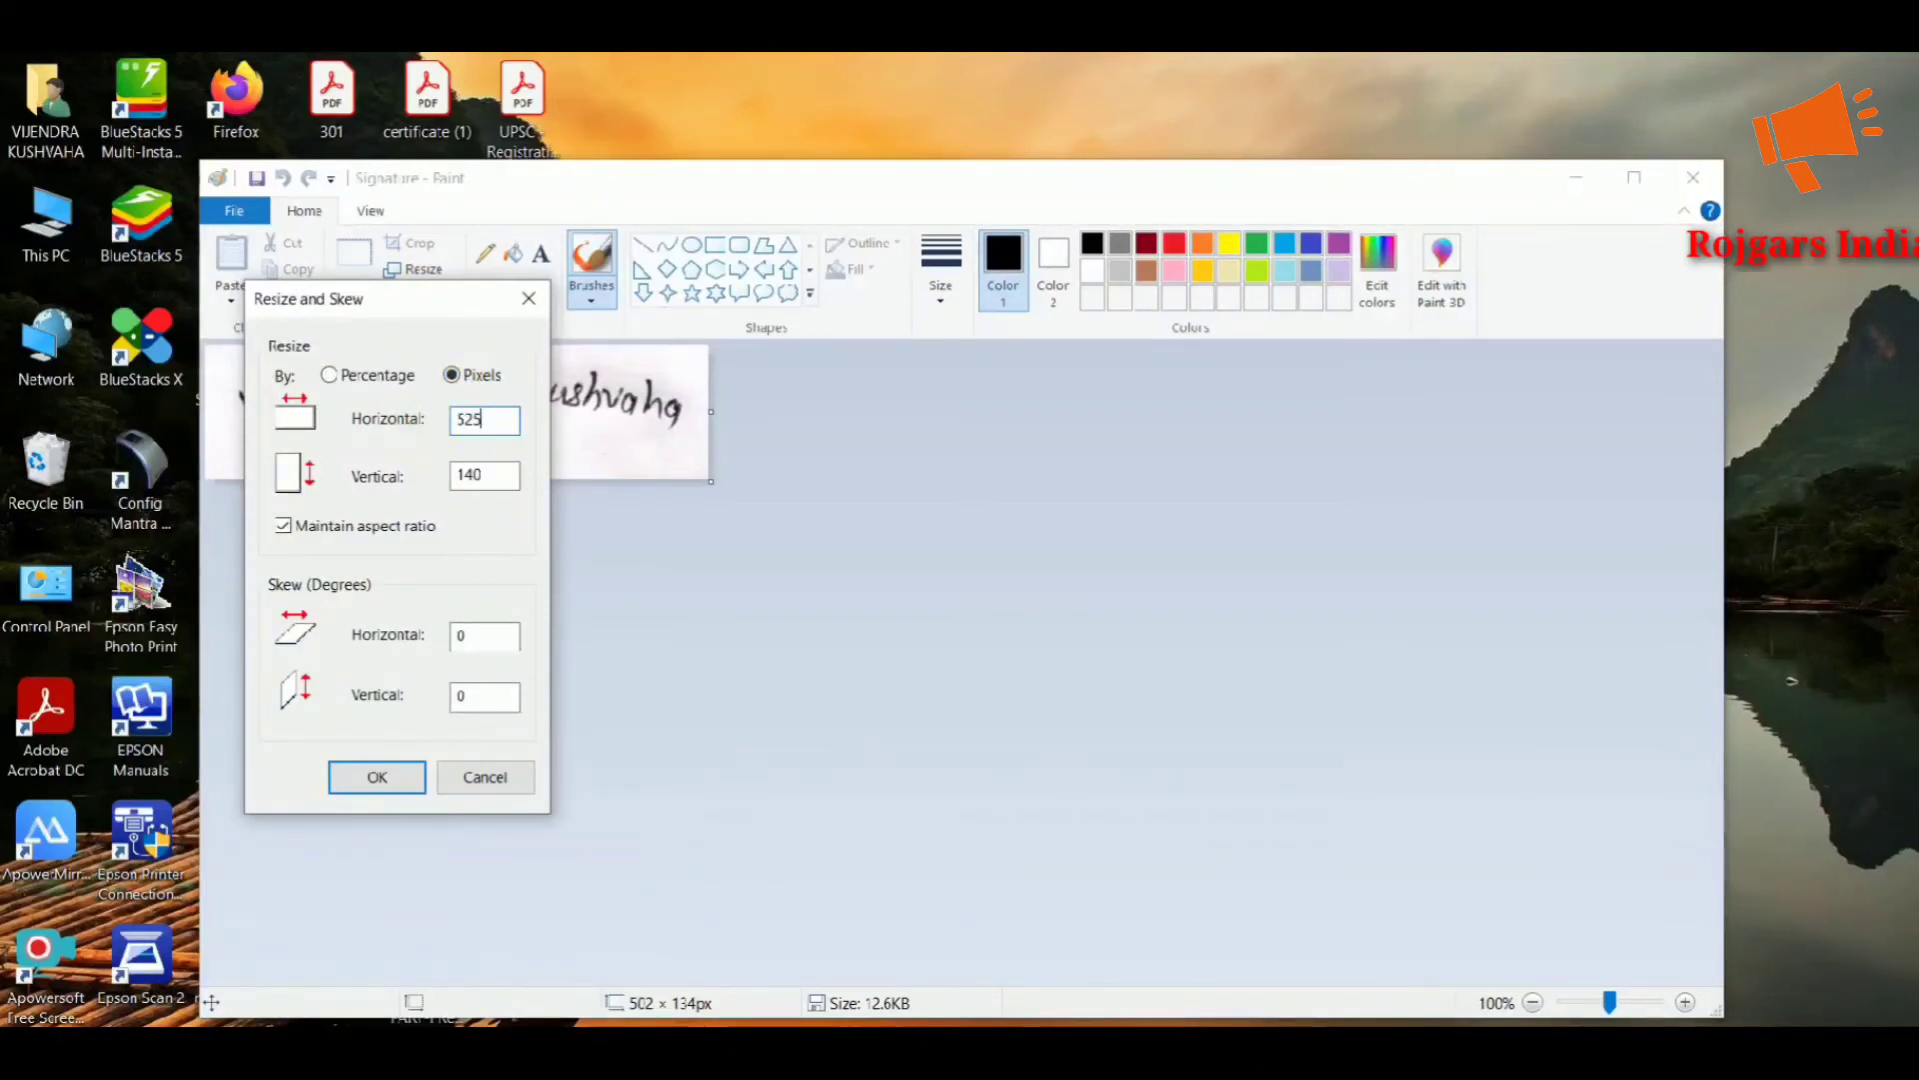
click(377, 776)
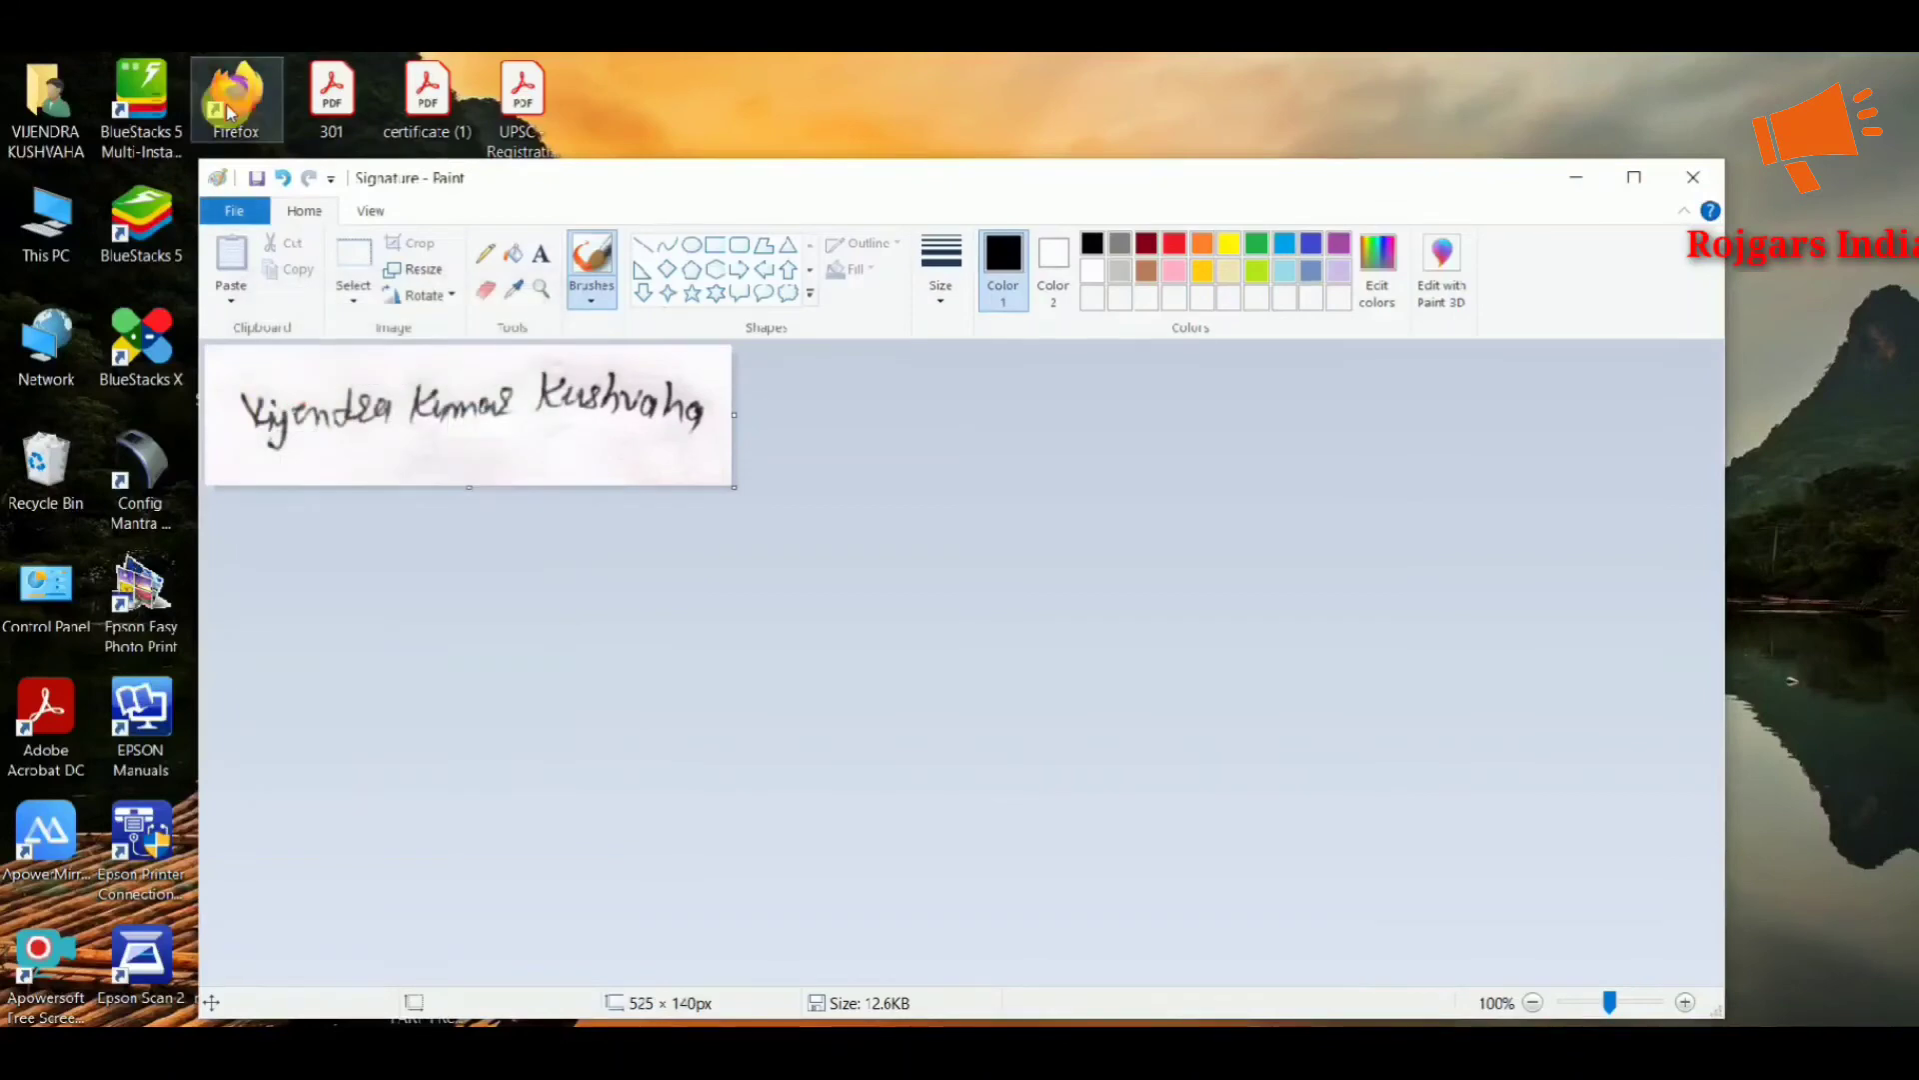
click(1694, 177)
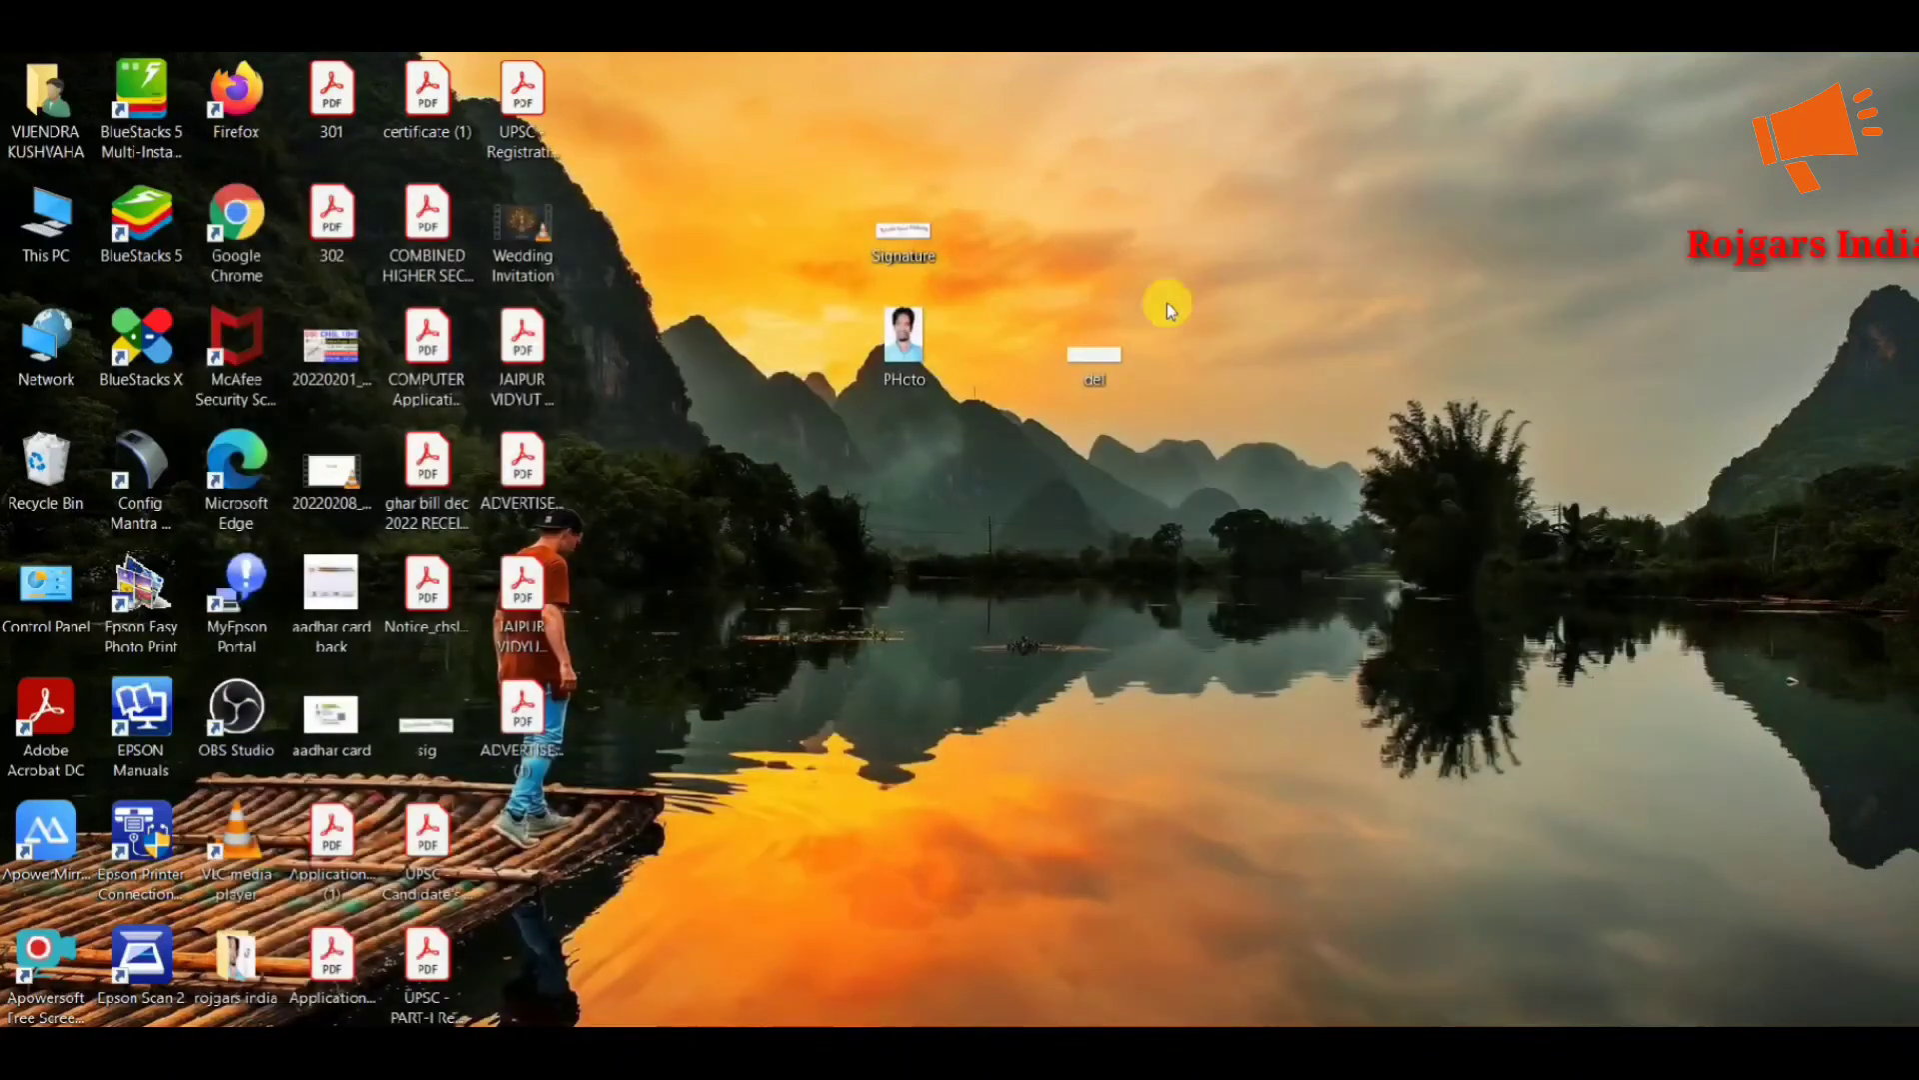
Check the file size of the 525-pixel-wide Signature image in its properties and close them
right_click(939, 240)
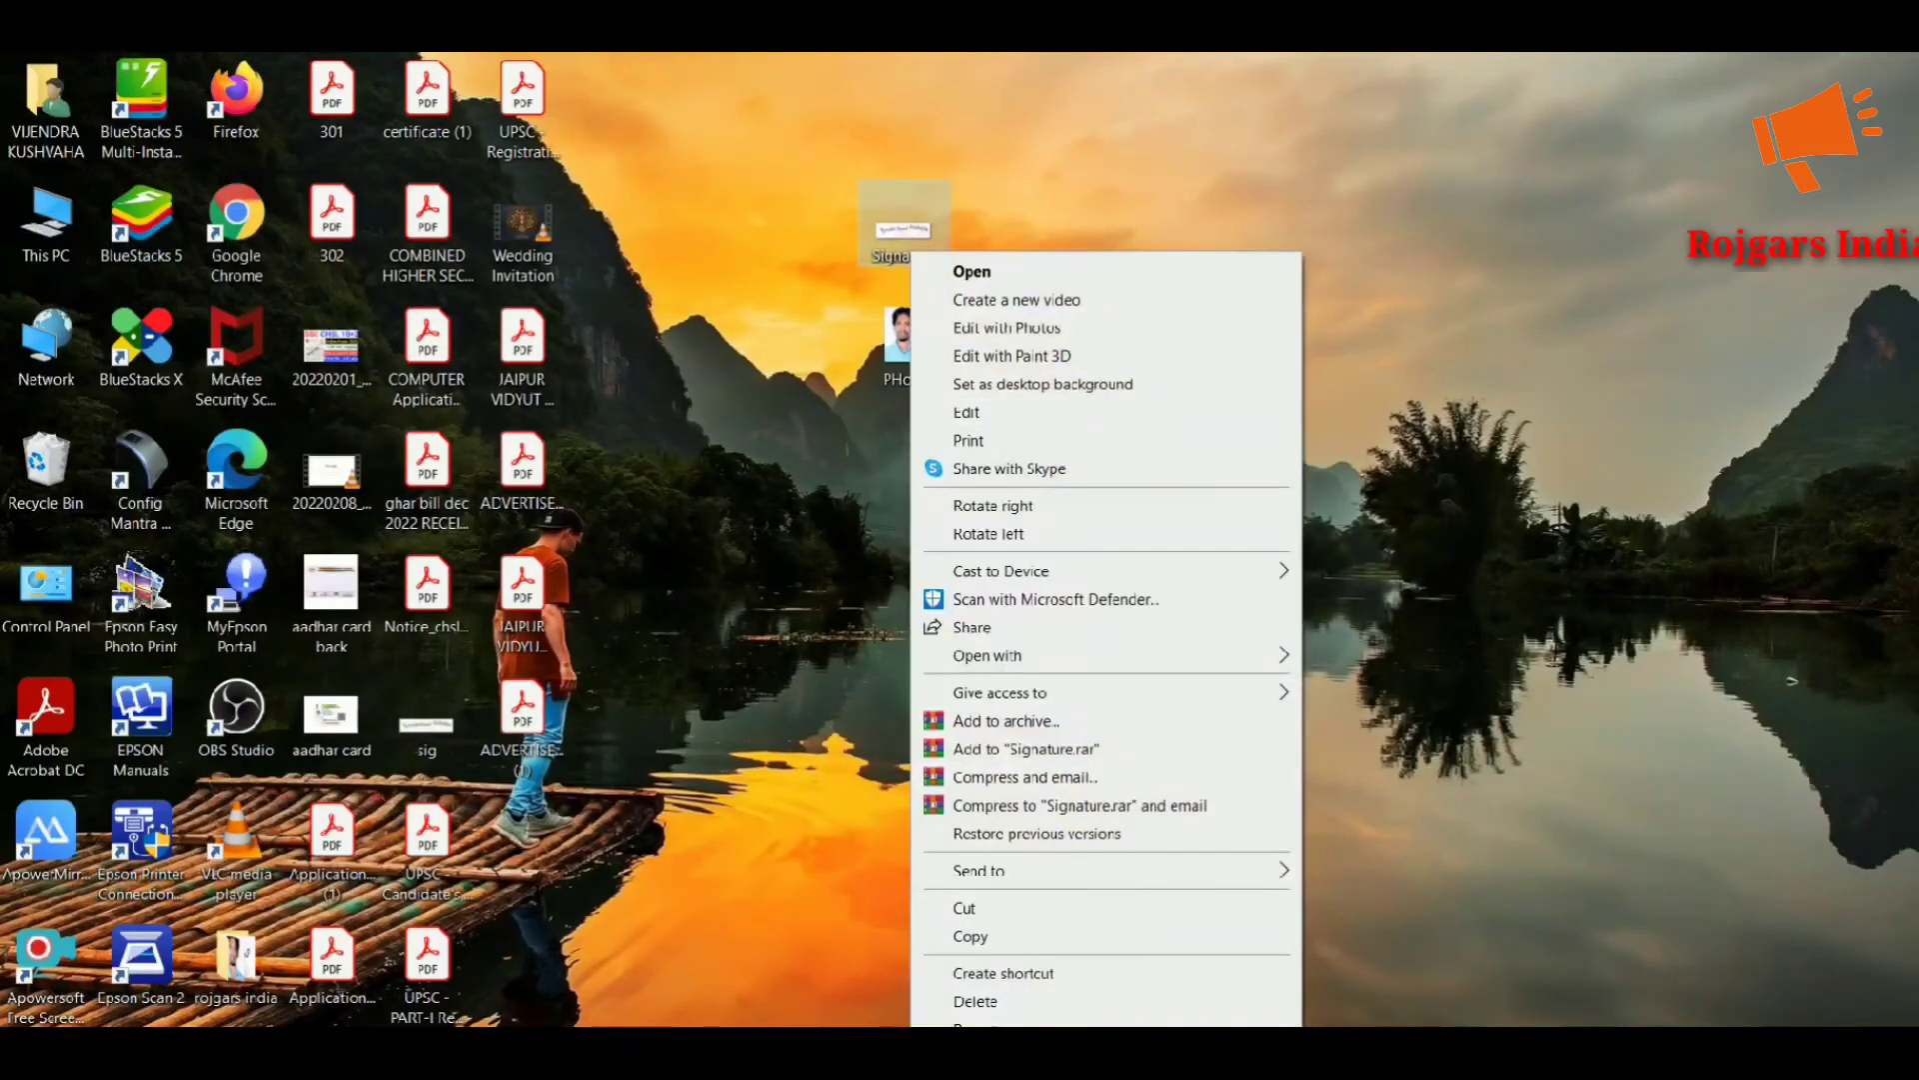
click(1050, 1020)
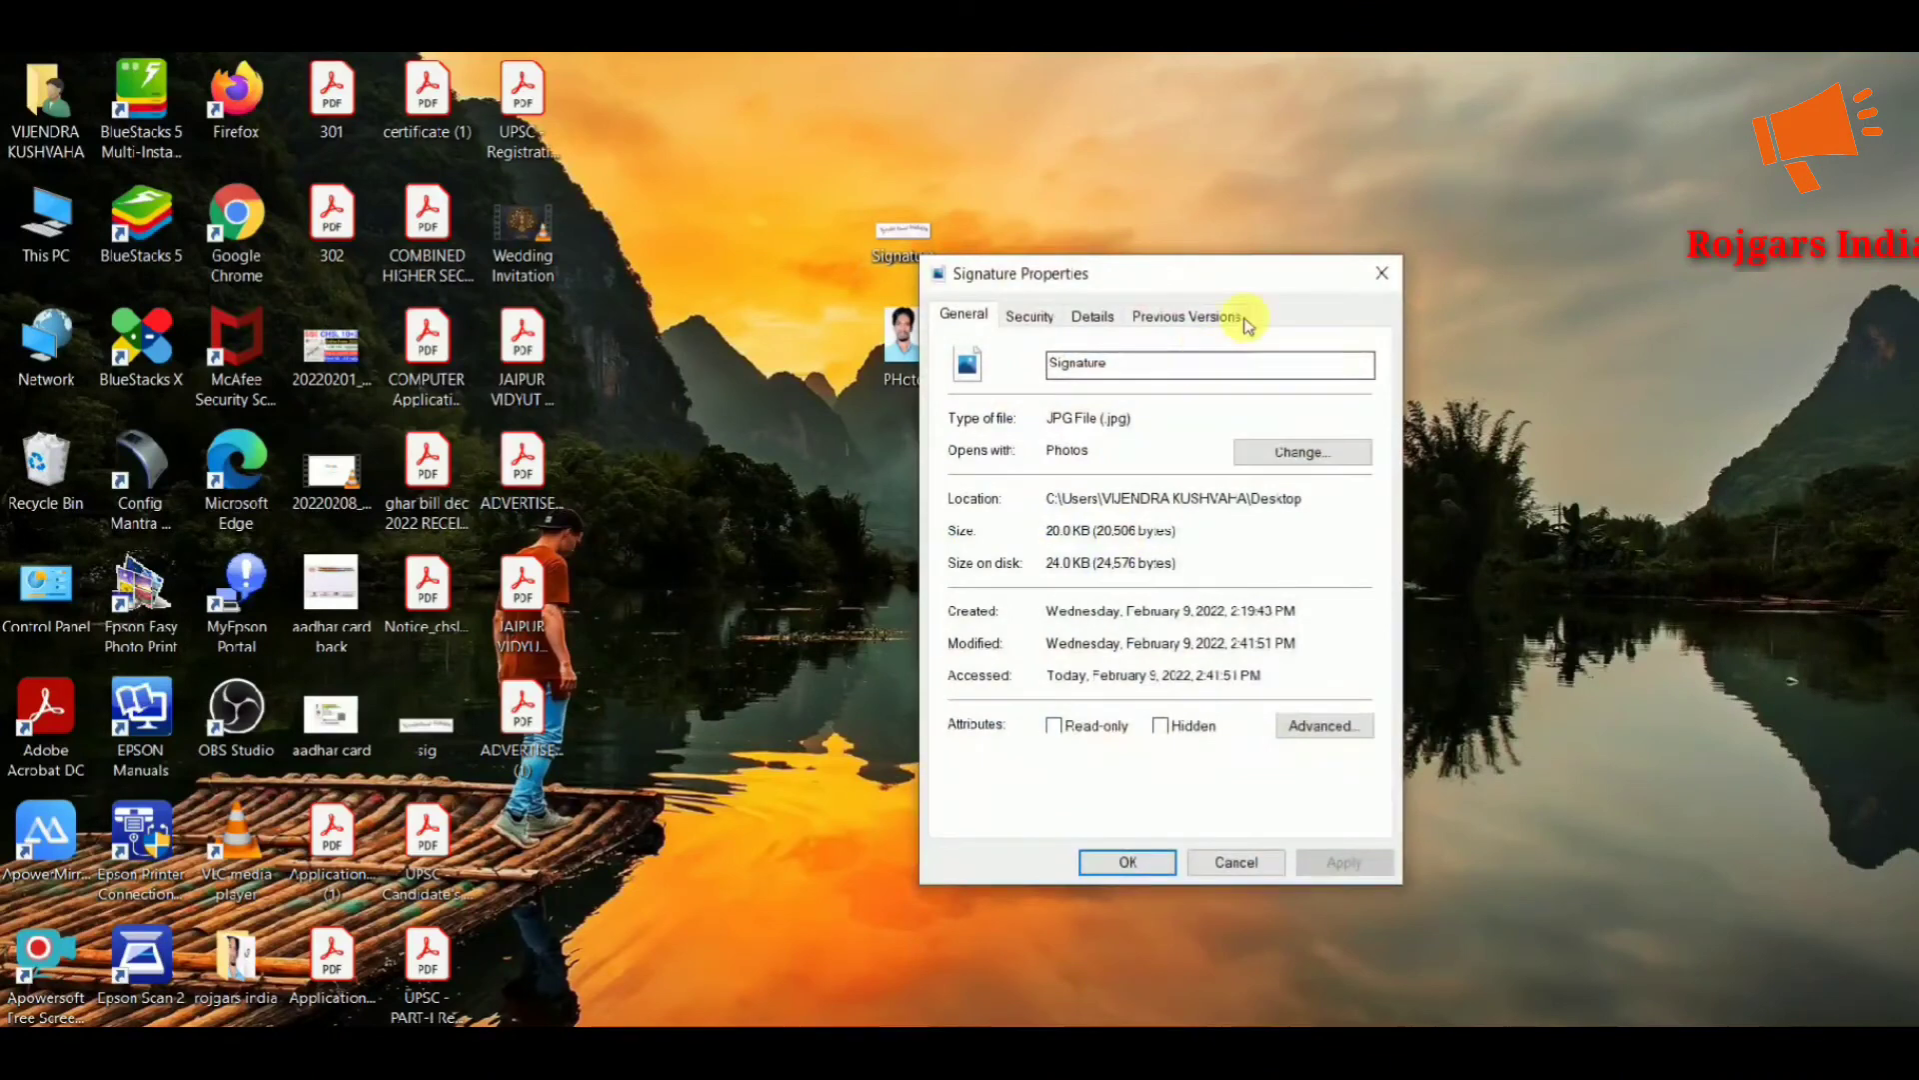
click(1381, 274)
Reopen the Signature image in Paint, resize it to 400 pixels wide with the aspect ratio maintained, save it and close Paint
right_click(915, 250)
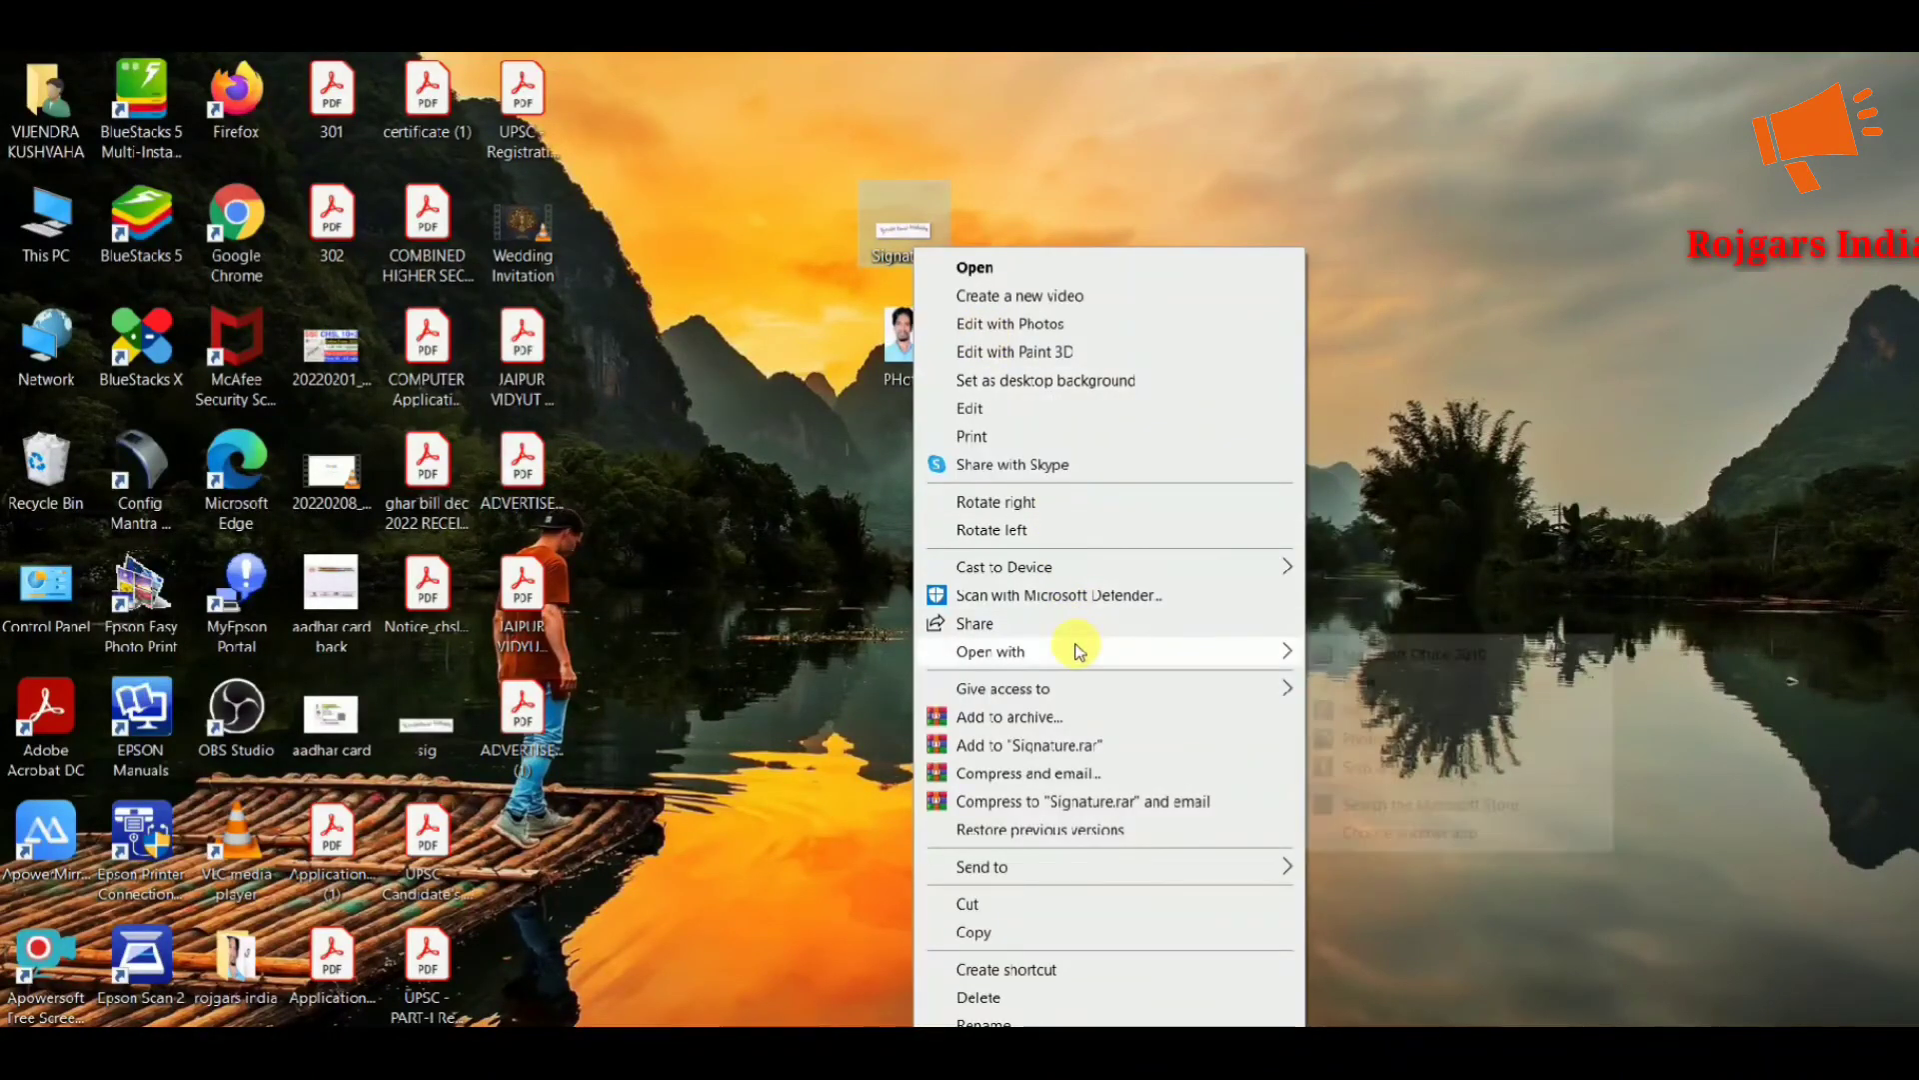
mouse_move(1080, 646)
click(1368, 685)
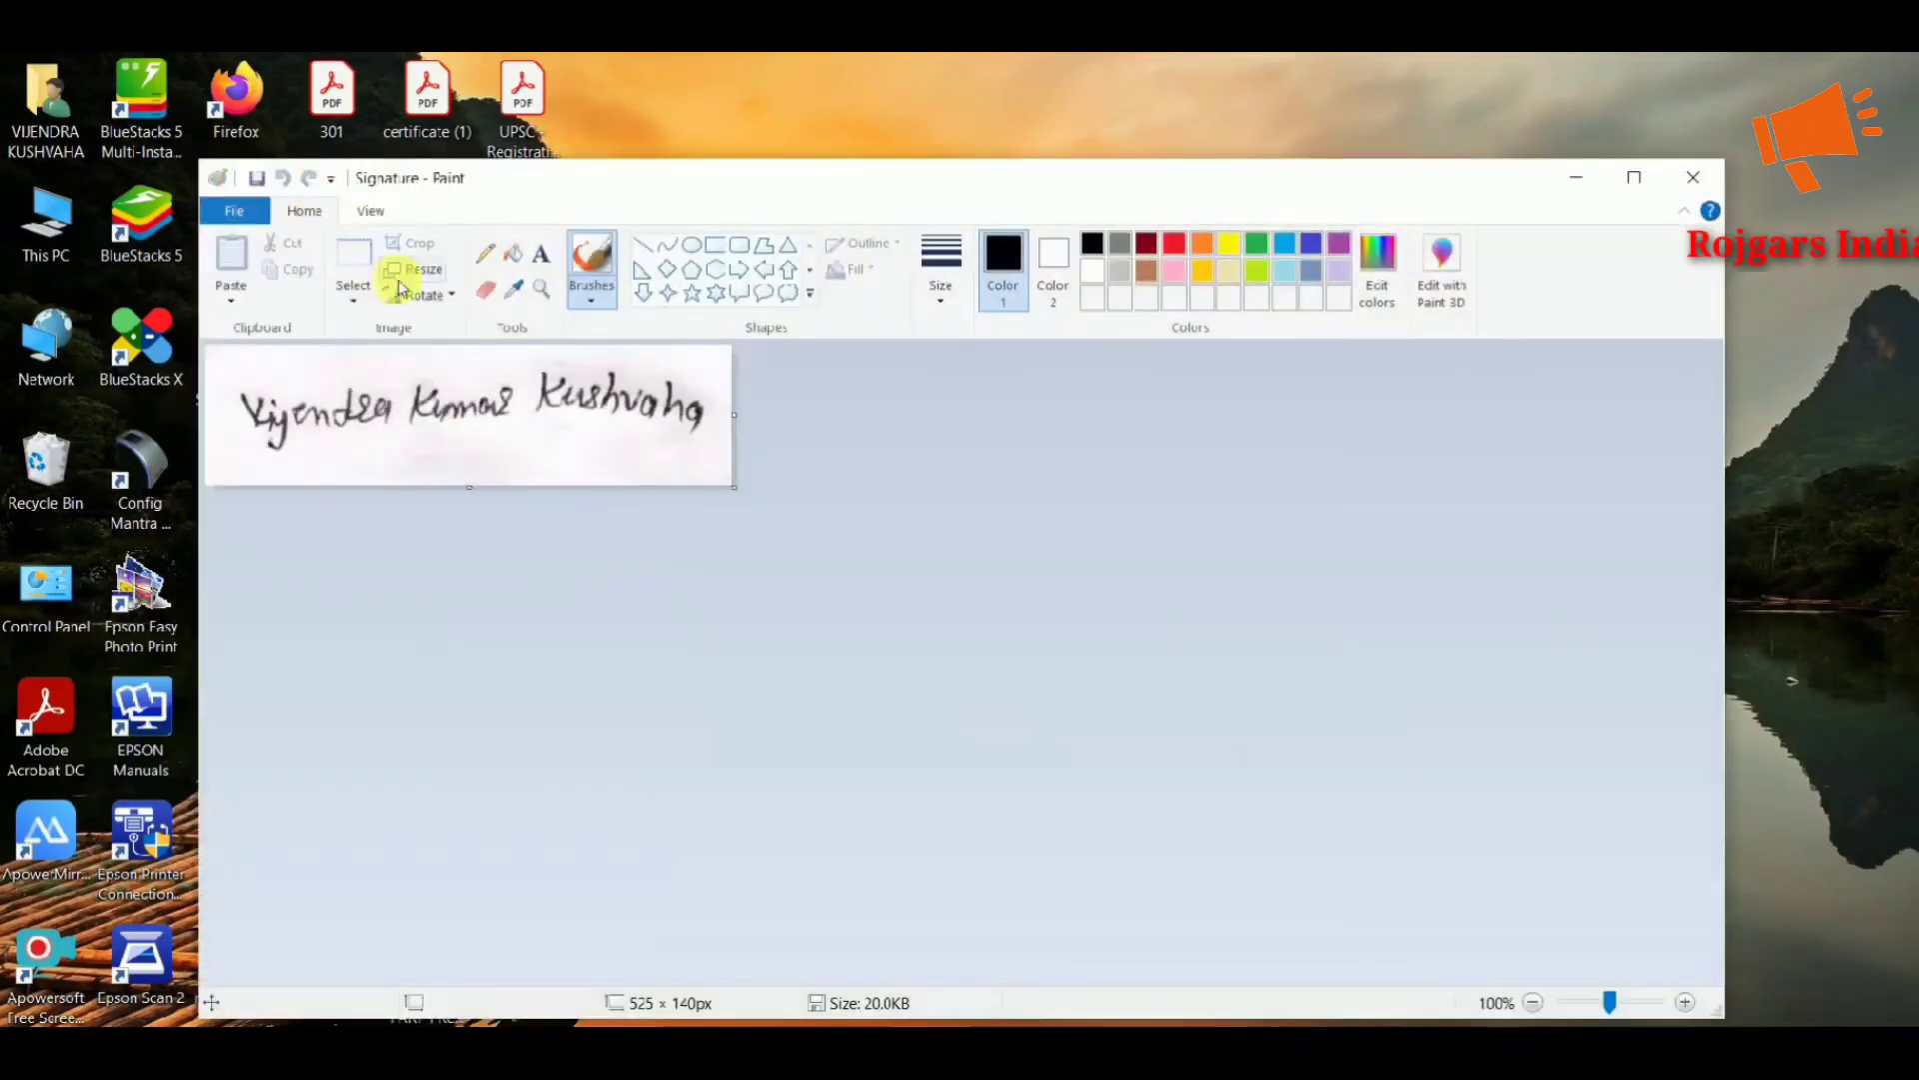
click(400, 268)
click(479, 377)
drag(503, 419, 425, 425)
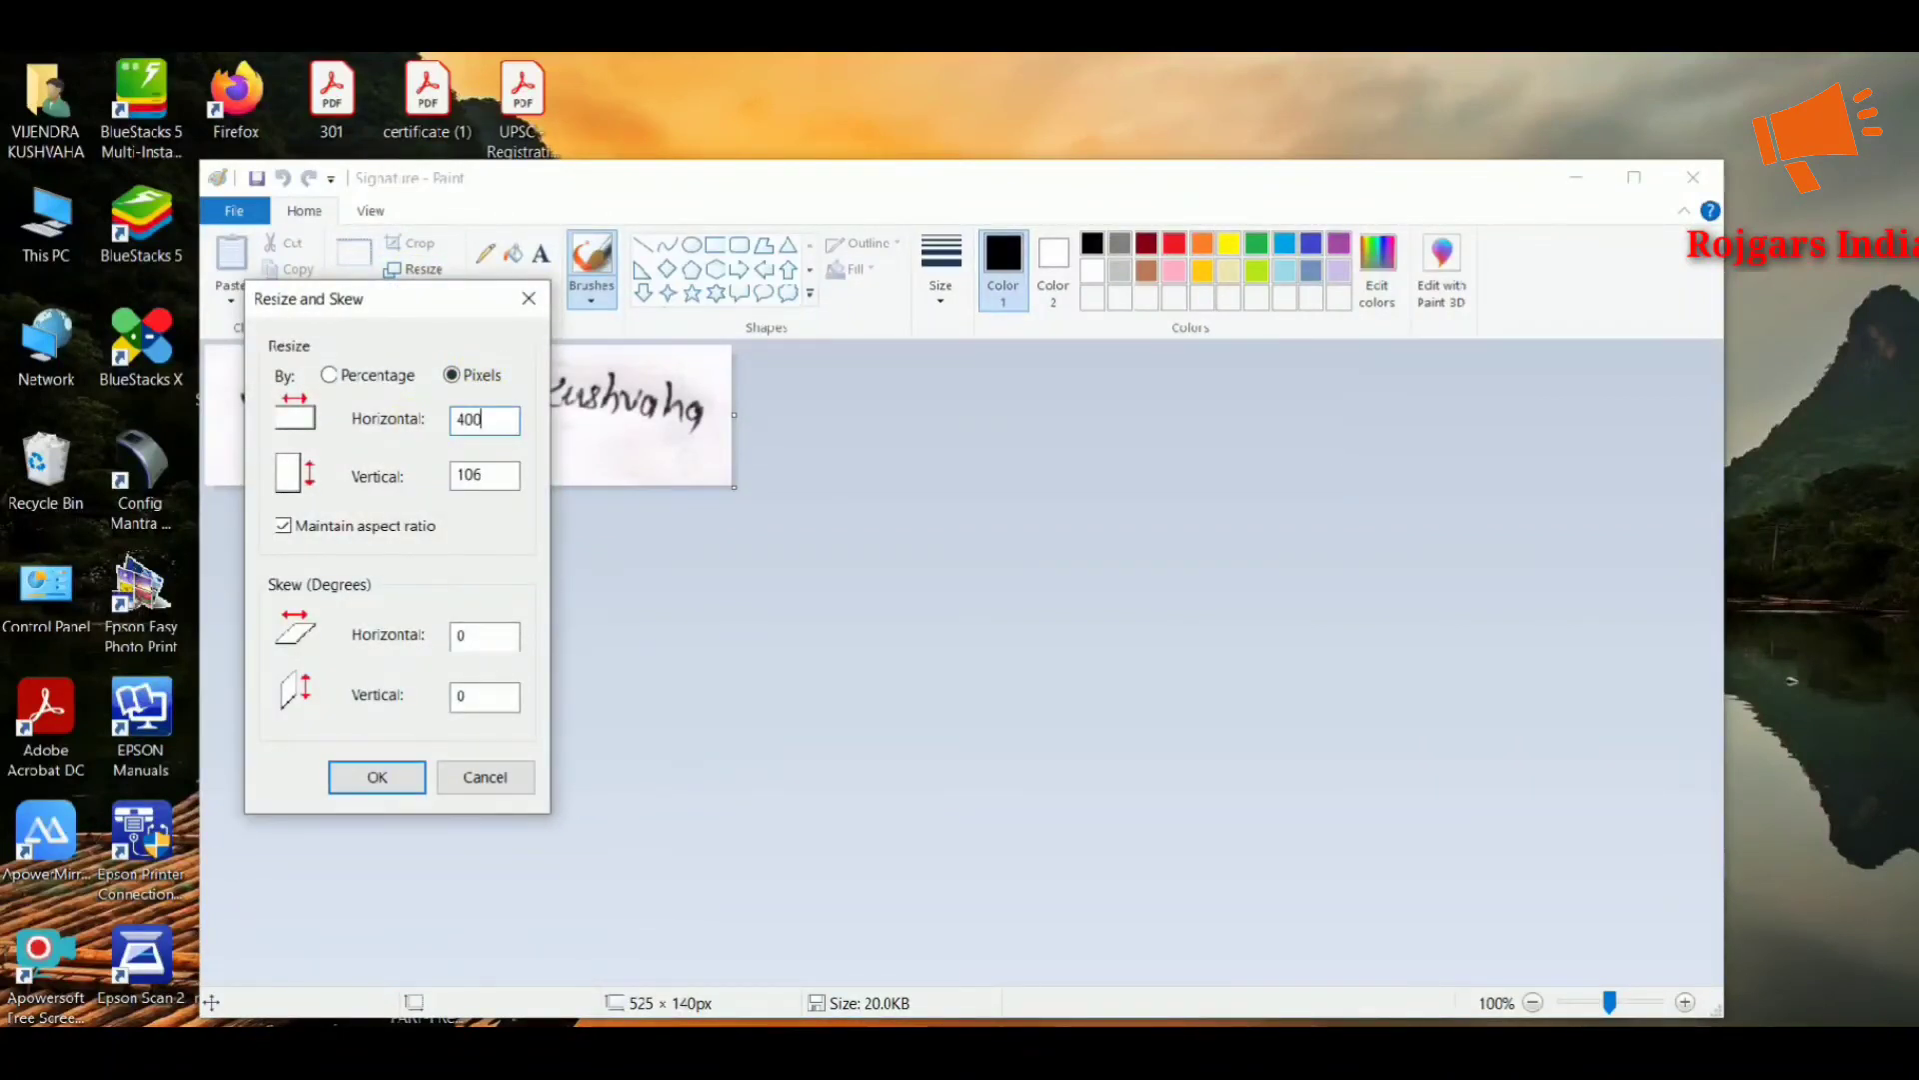
click(380, 777)
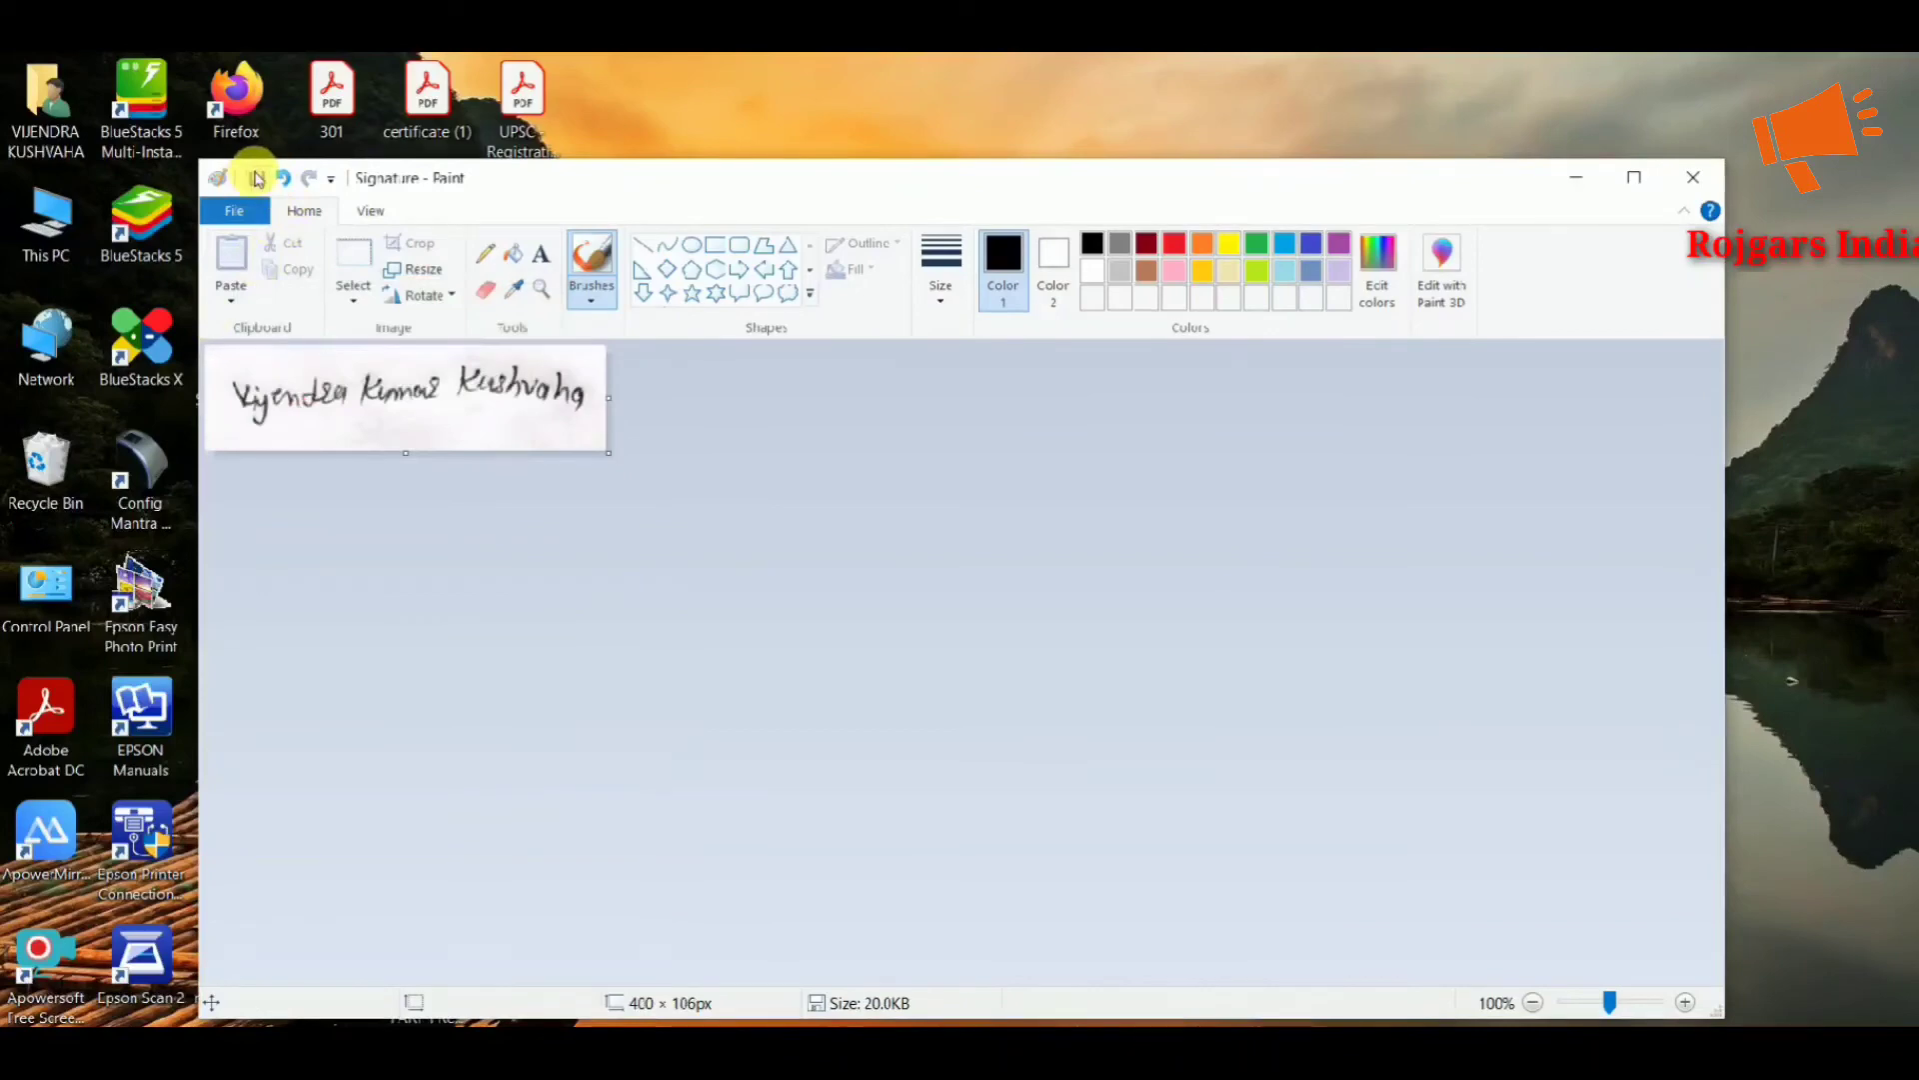
click(1693, 178)
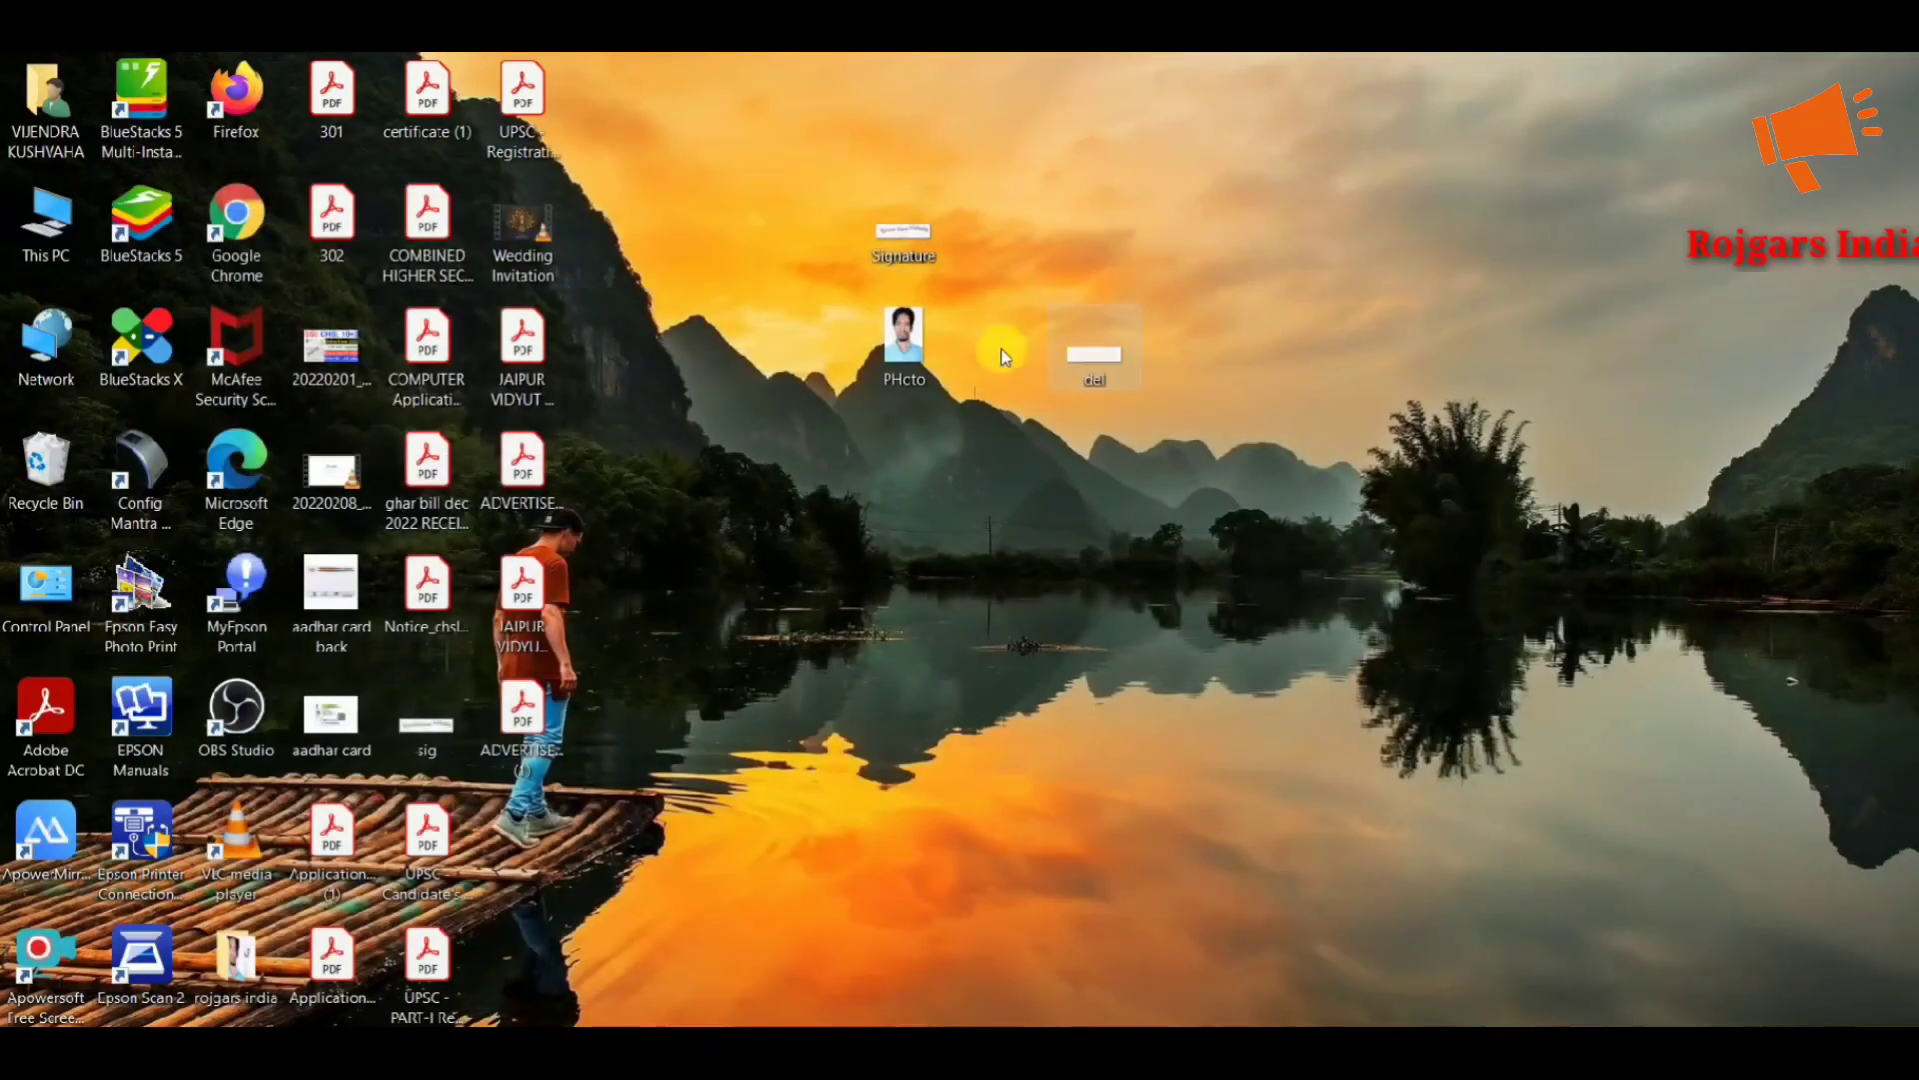
Check the file size of the 400-pixel-wide Signature image in its properties and close them
right_click(913, 240)
click(994, 1015)
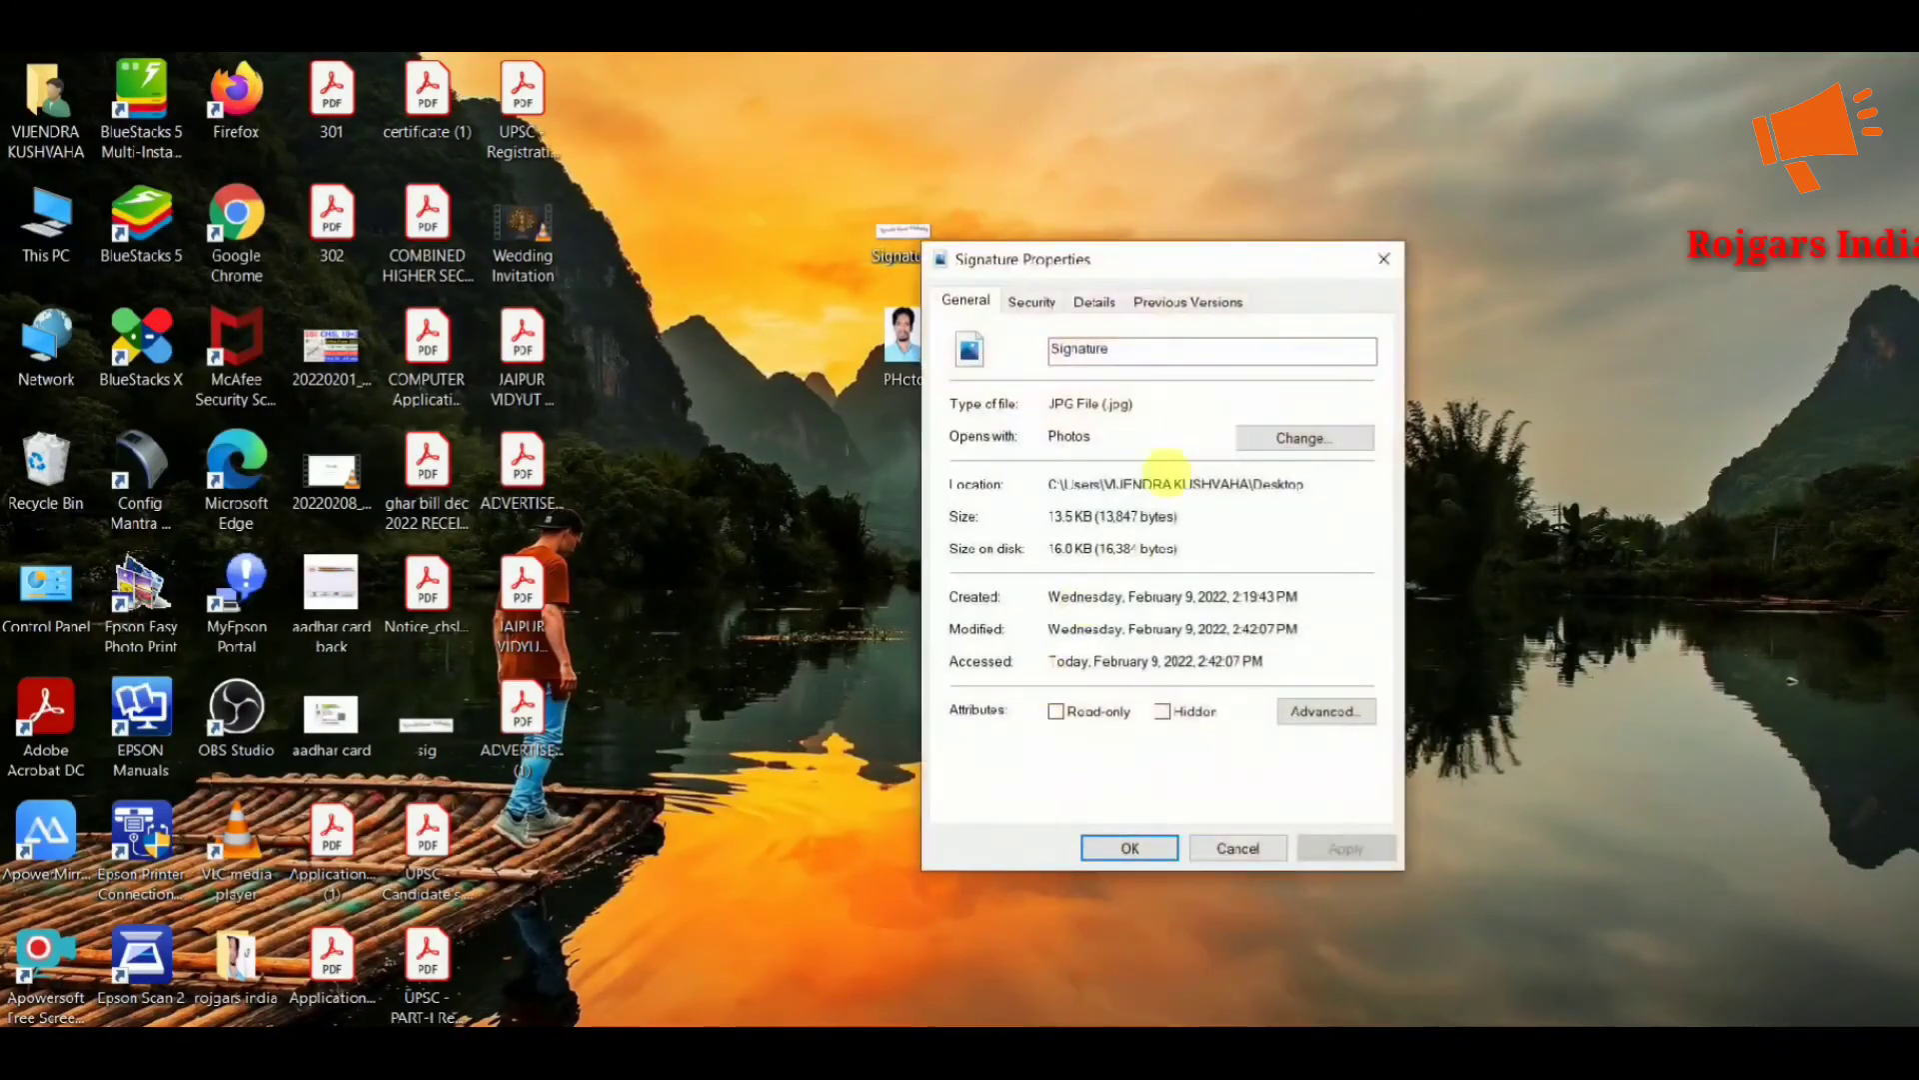
click(1374, 260)
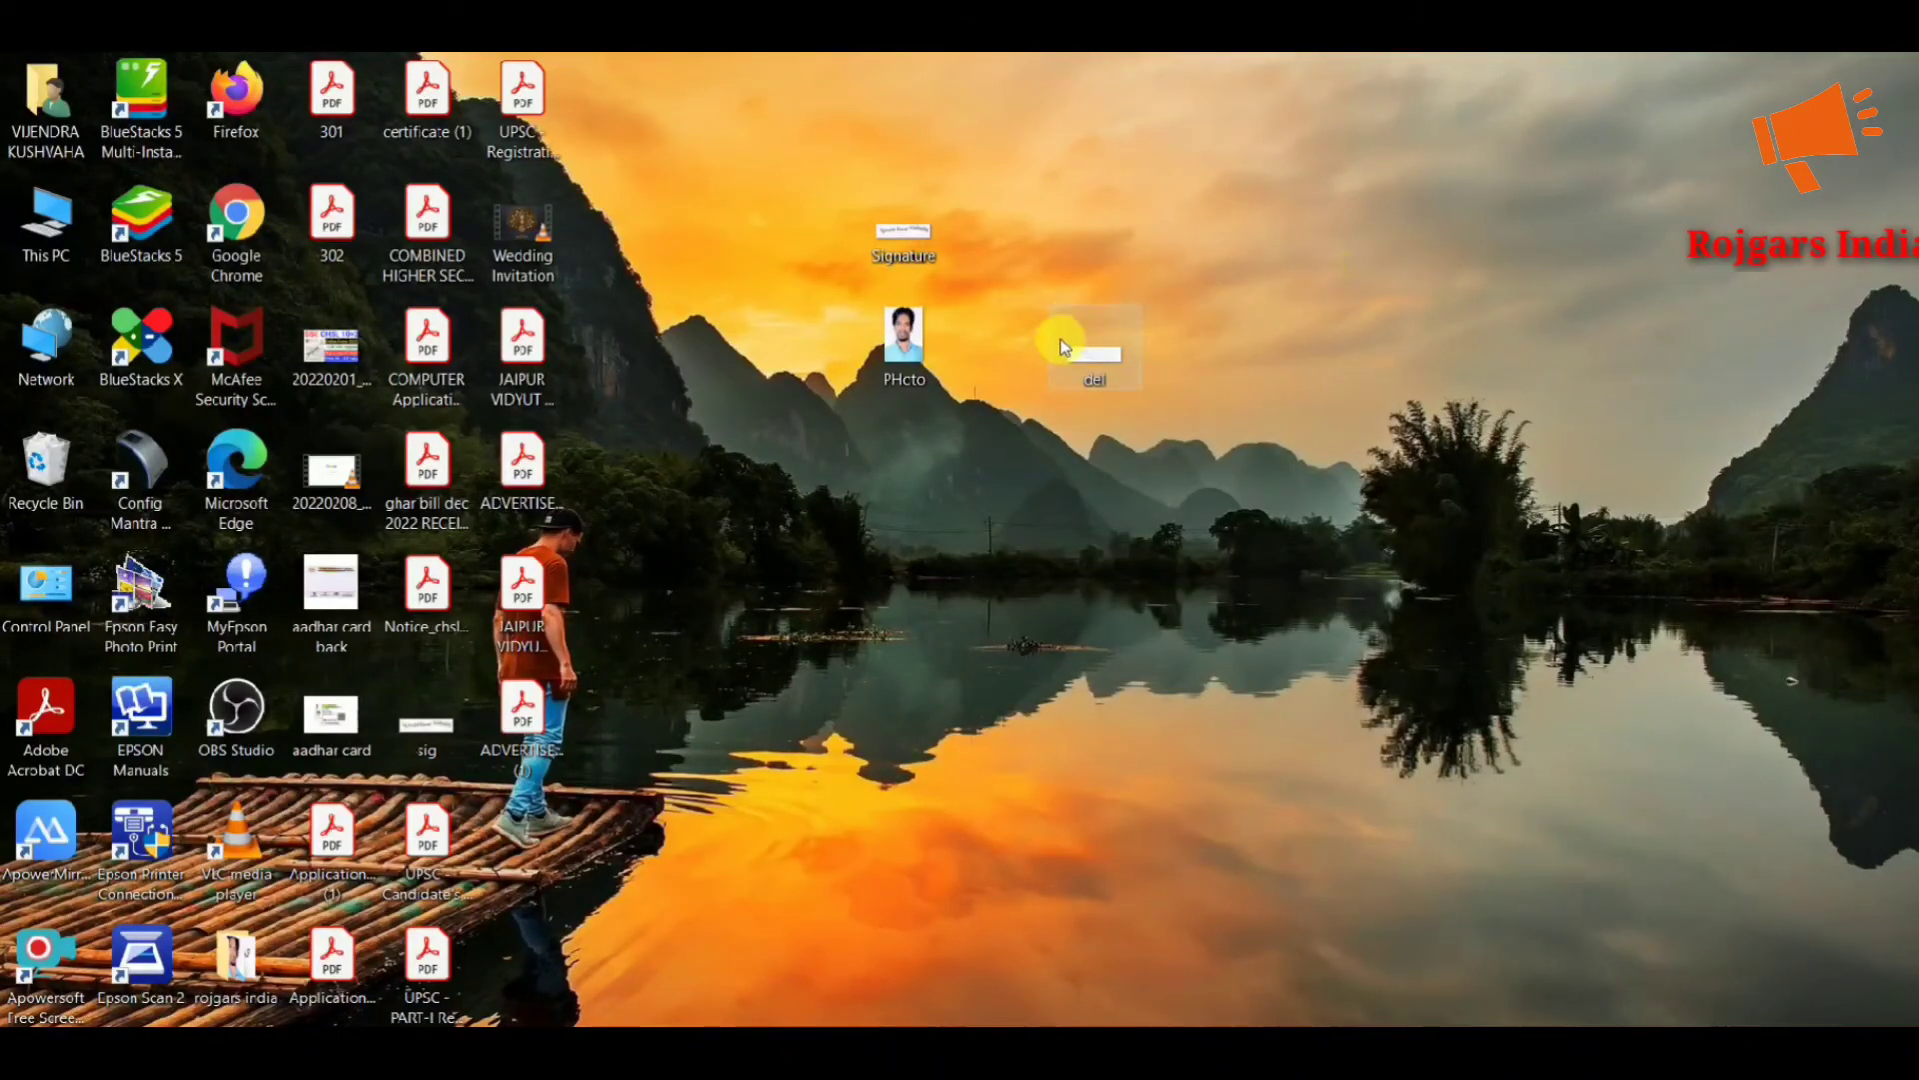
Check the file size of the hand written declaration image, del, in its properties and close them
right_click(1062, 345)
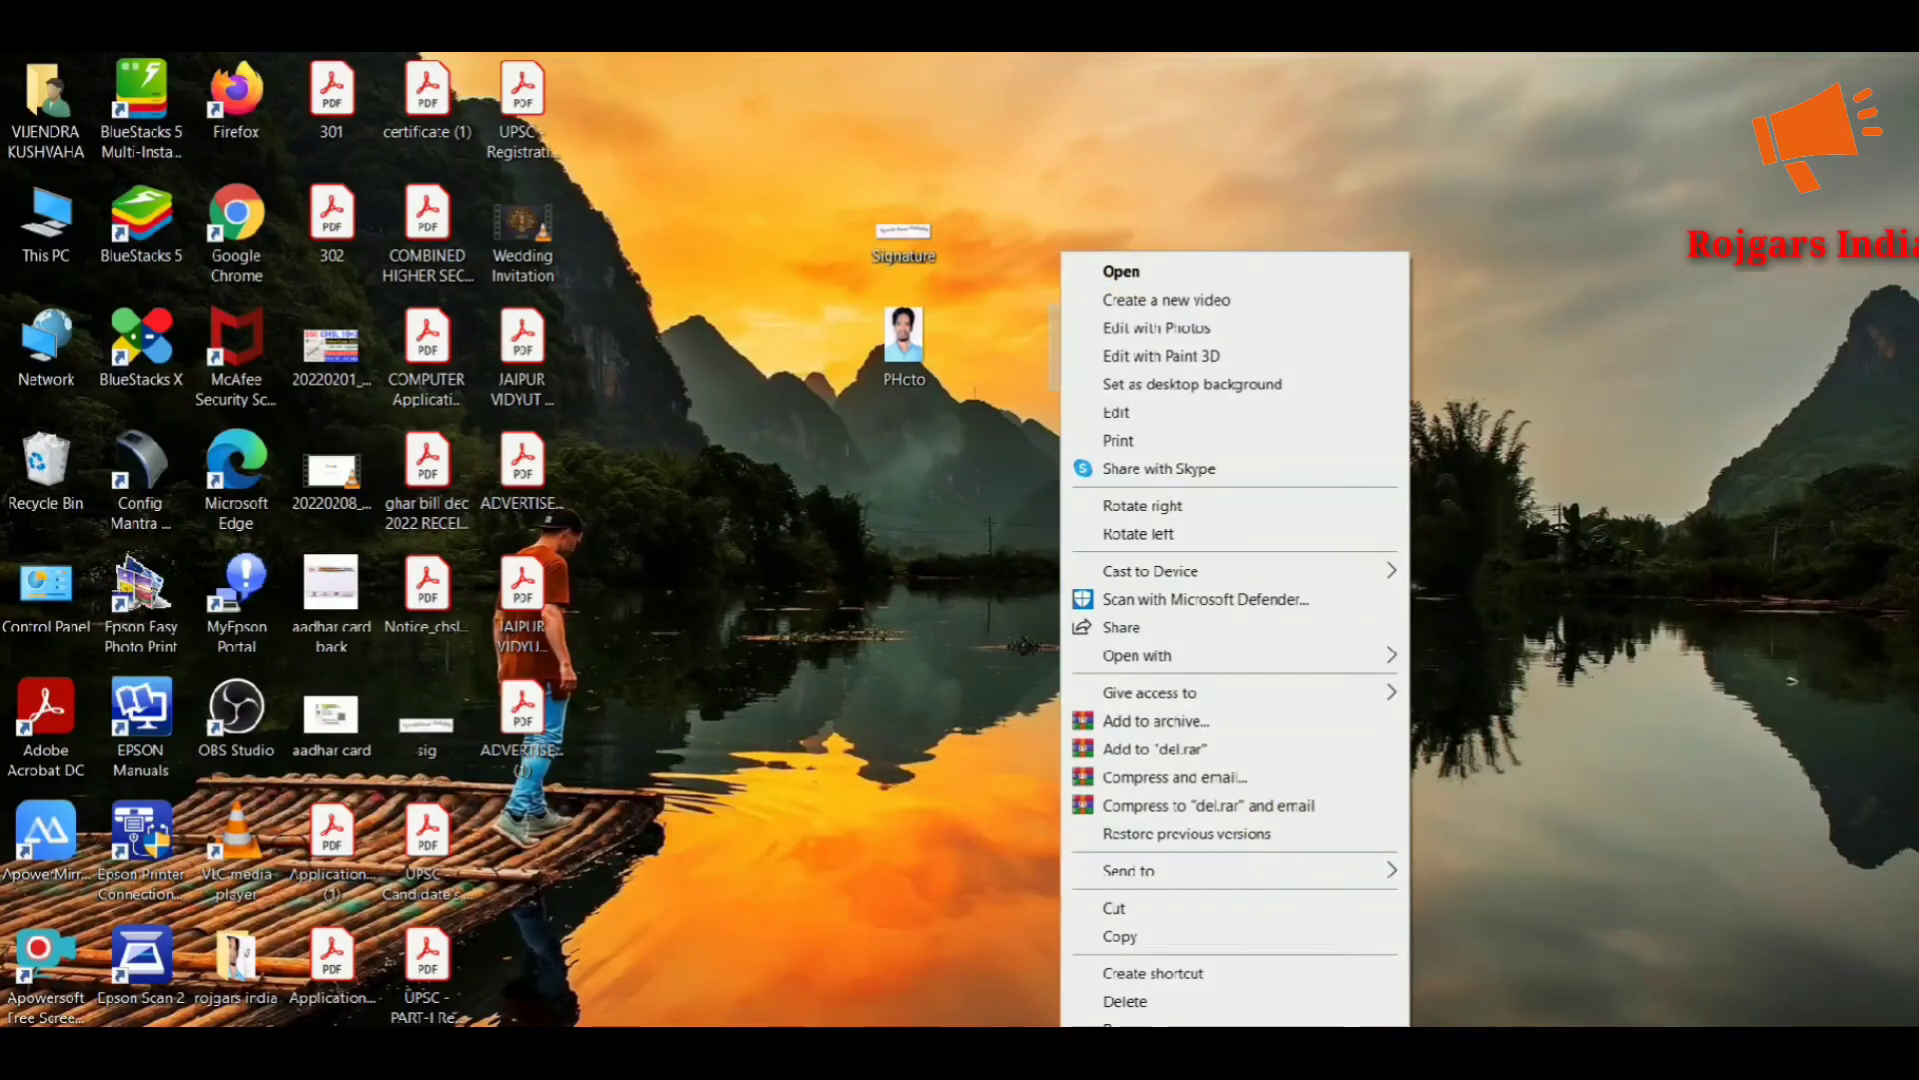
key(r)
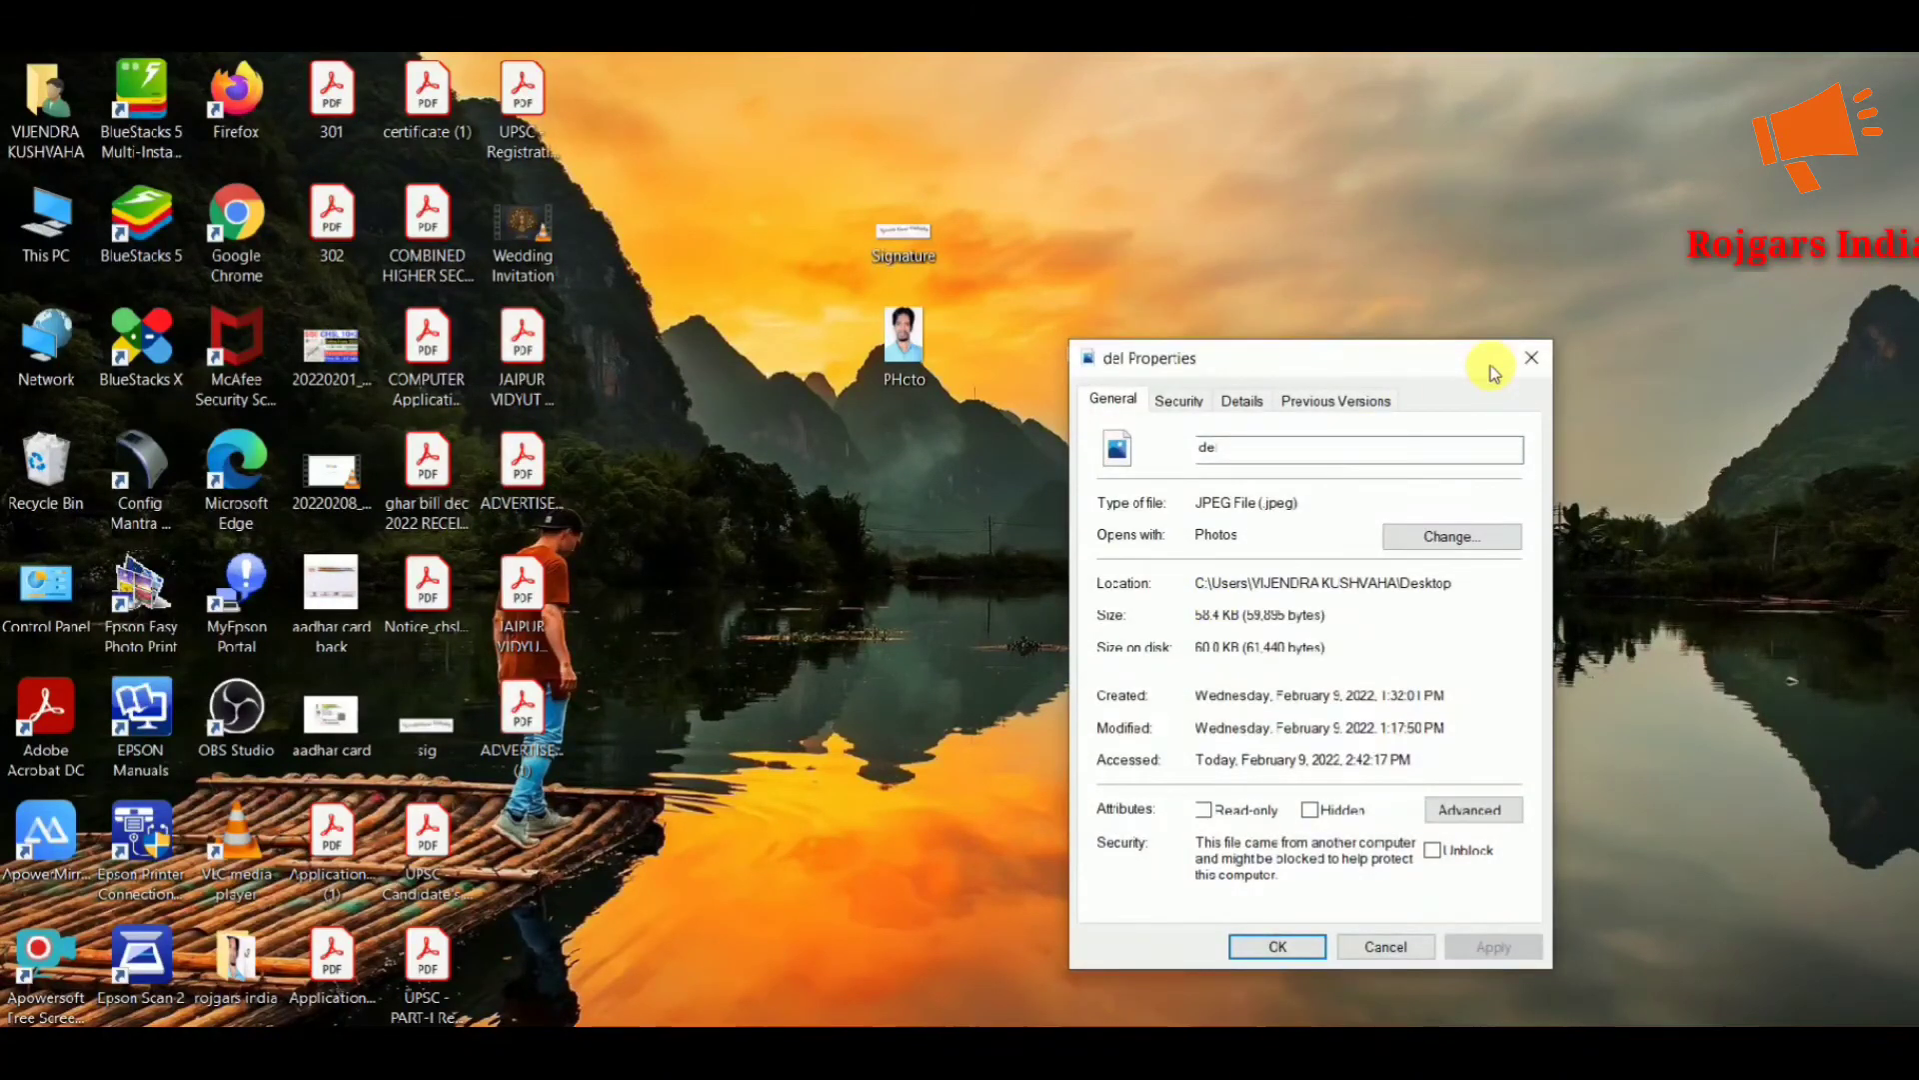
click(1539, 352)
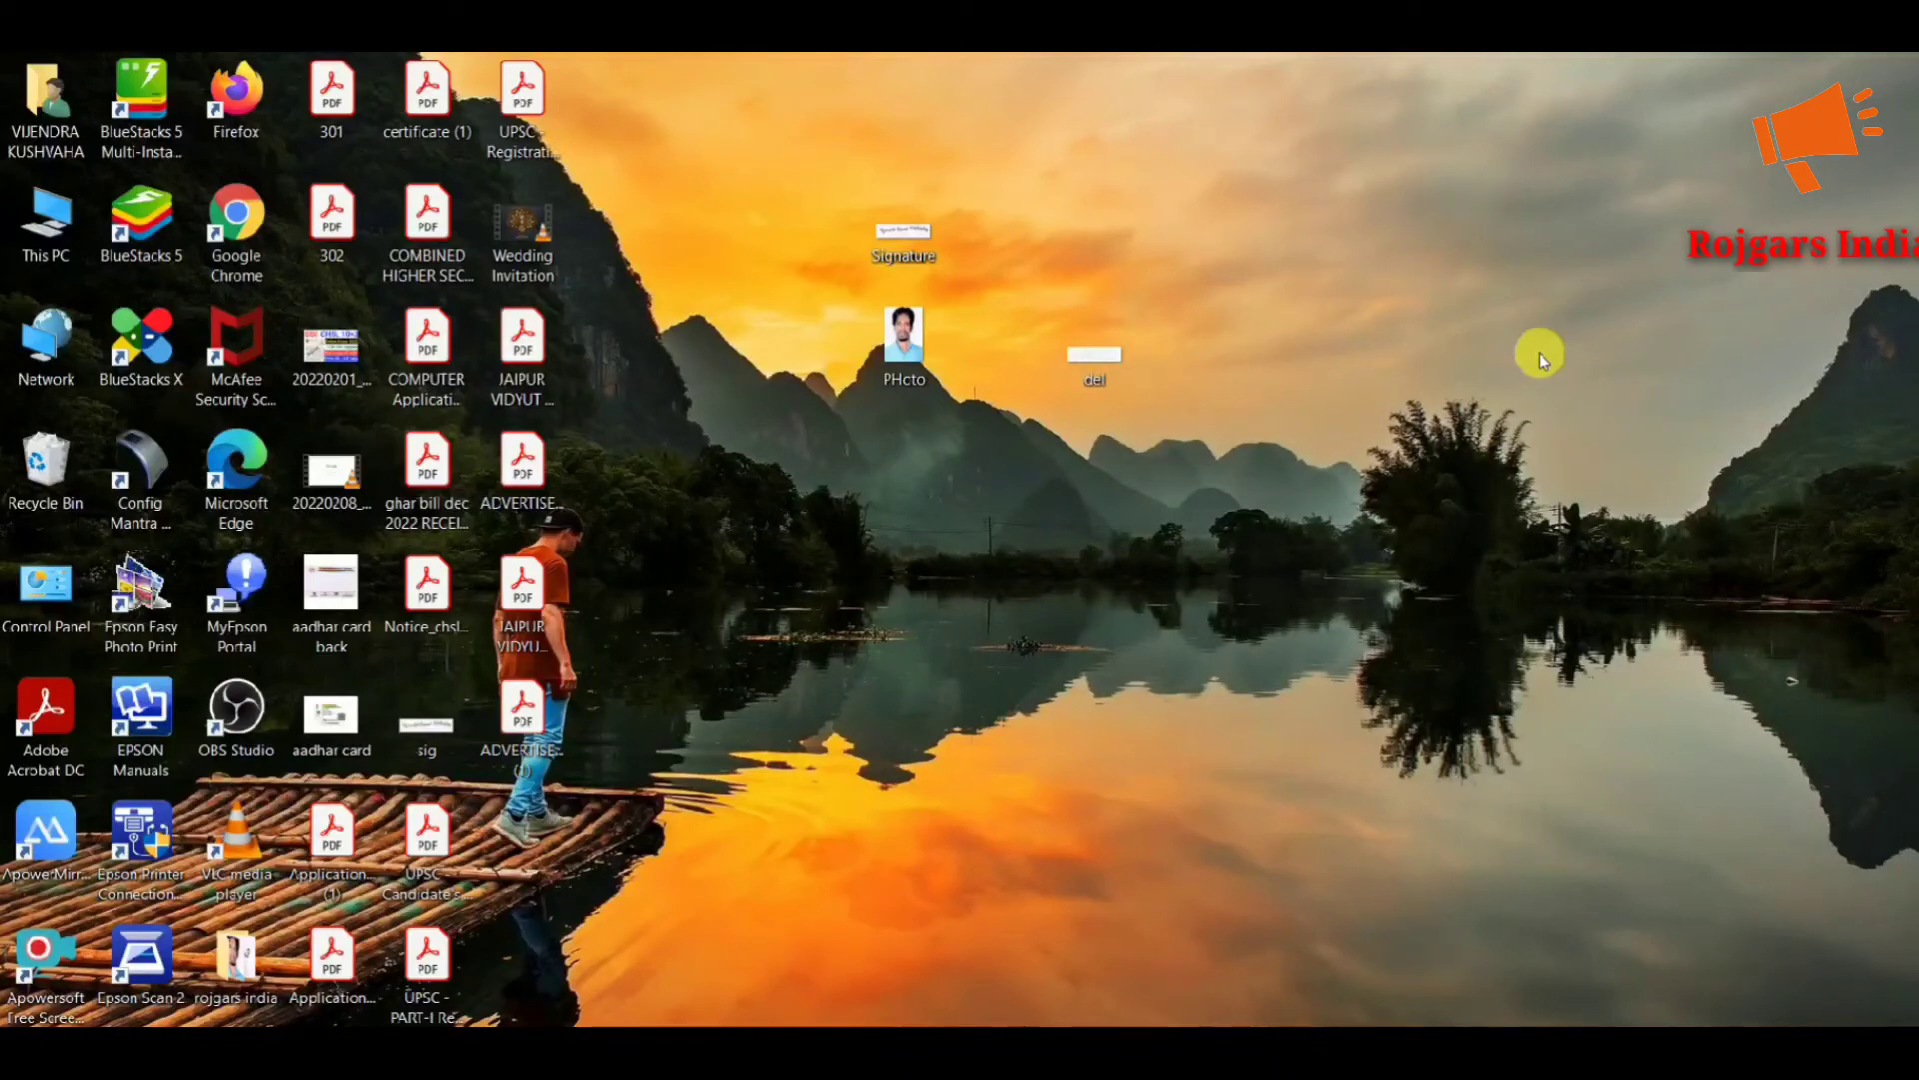
Open the del declaration image in Paint and maximize the window
right_click(1119, 356)
mouse_move(1242, 655)
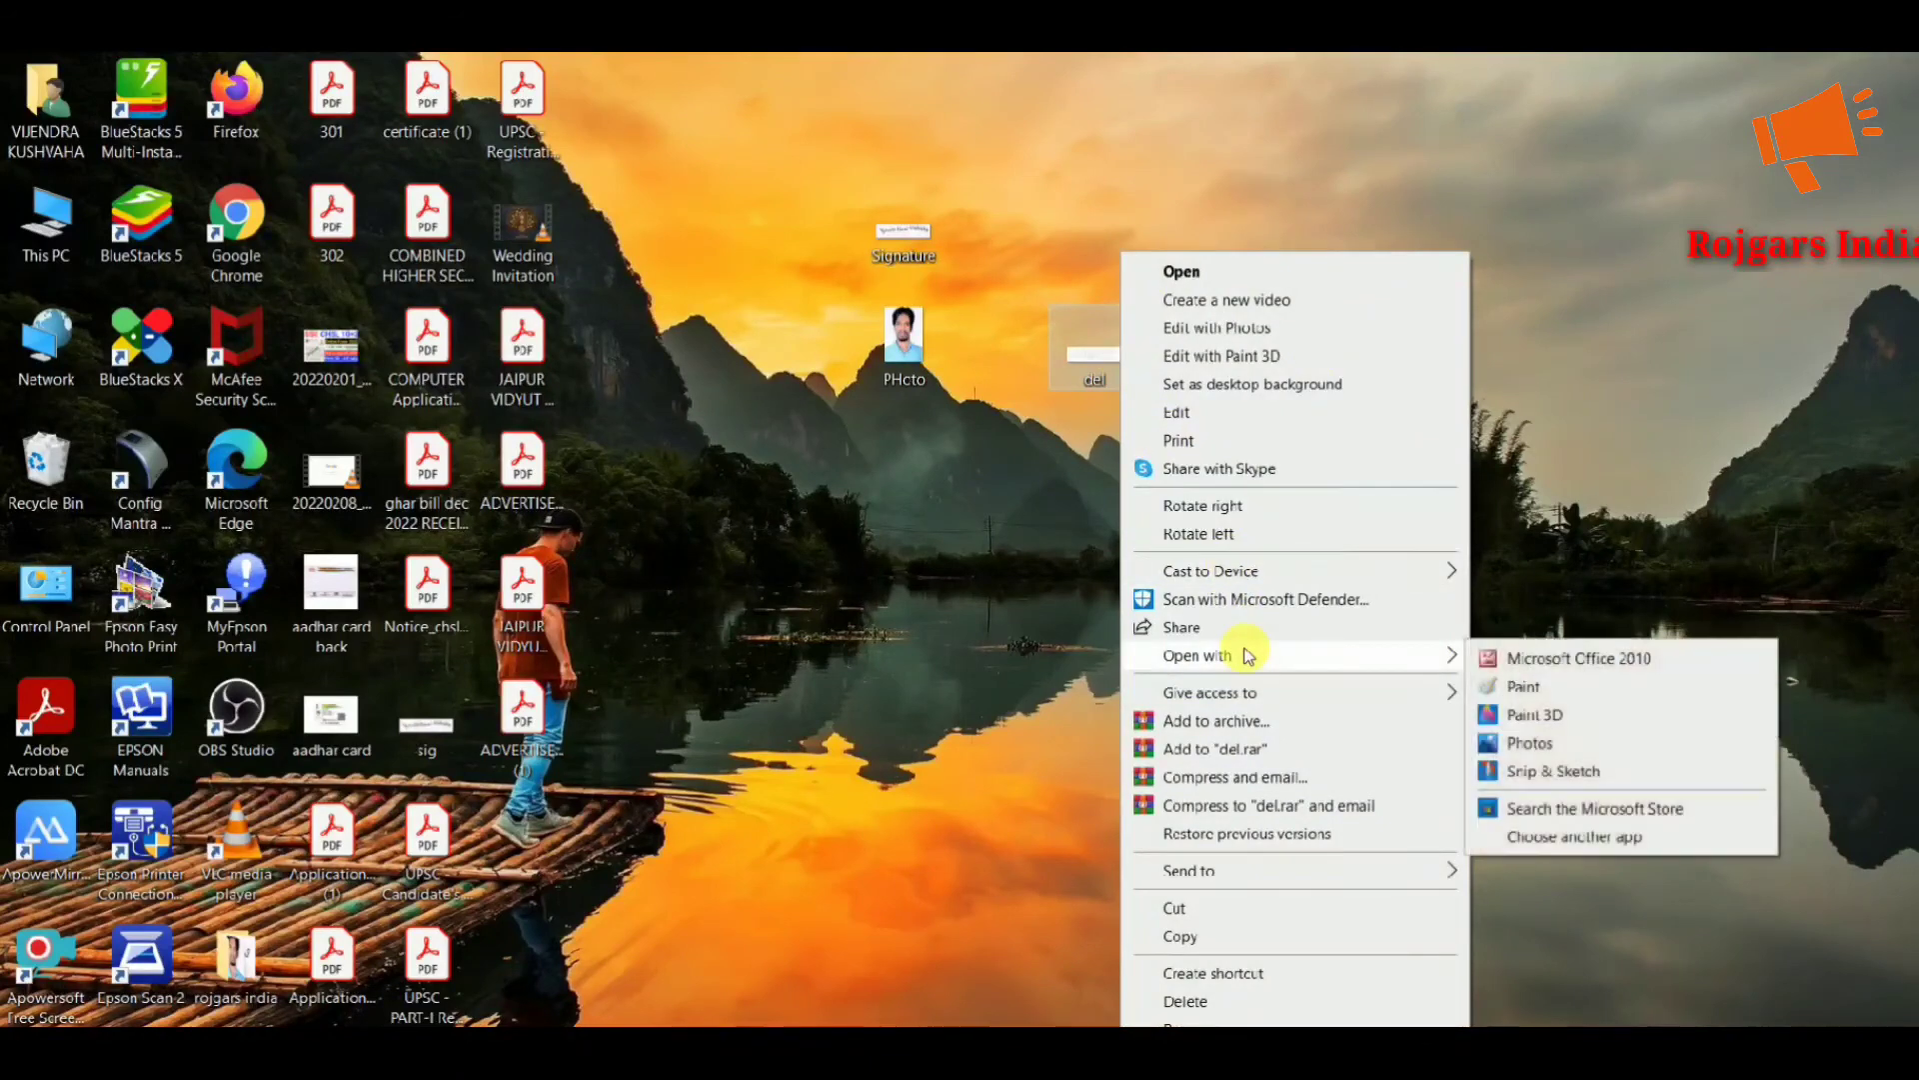
click(1514, 688)
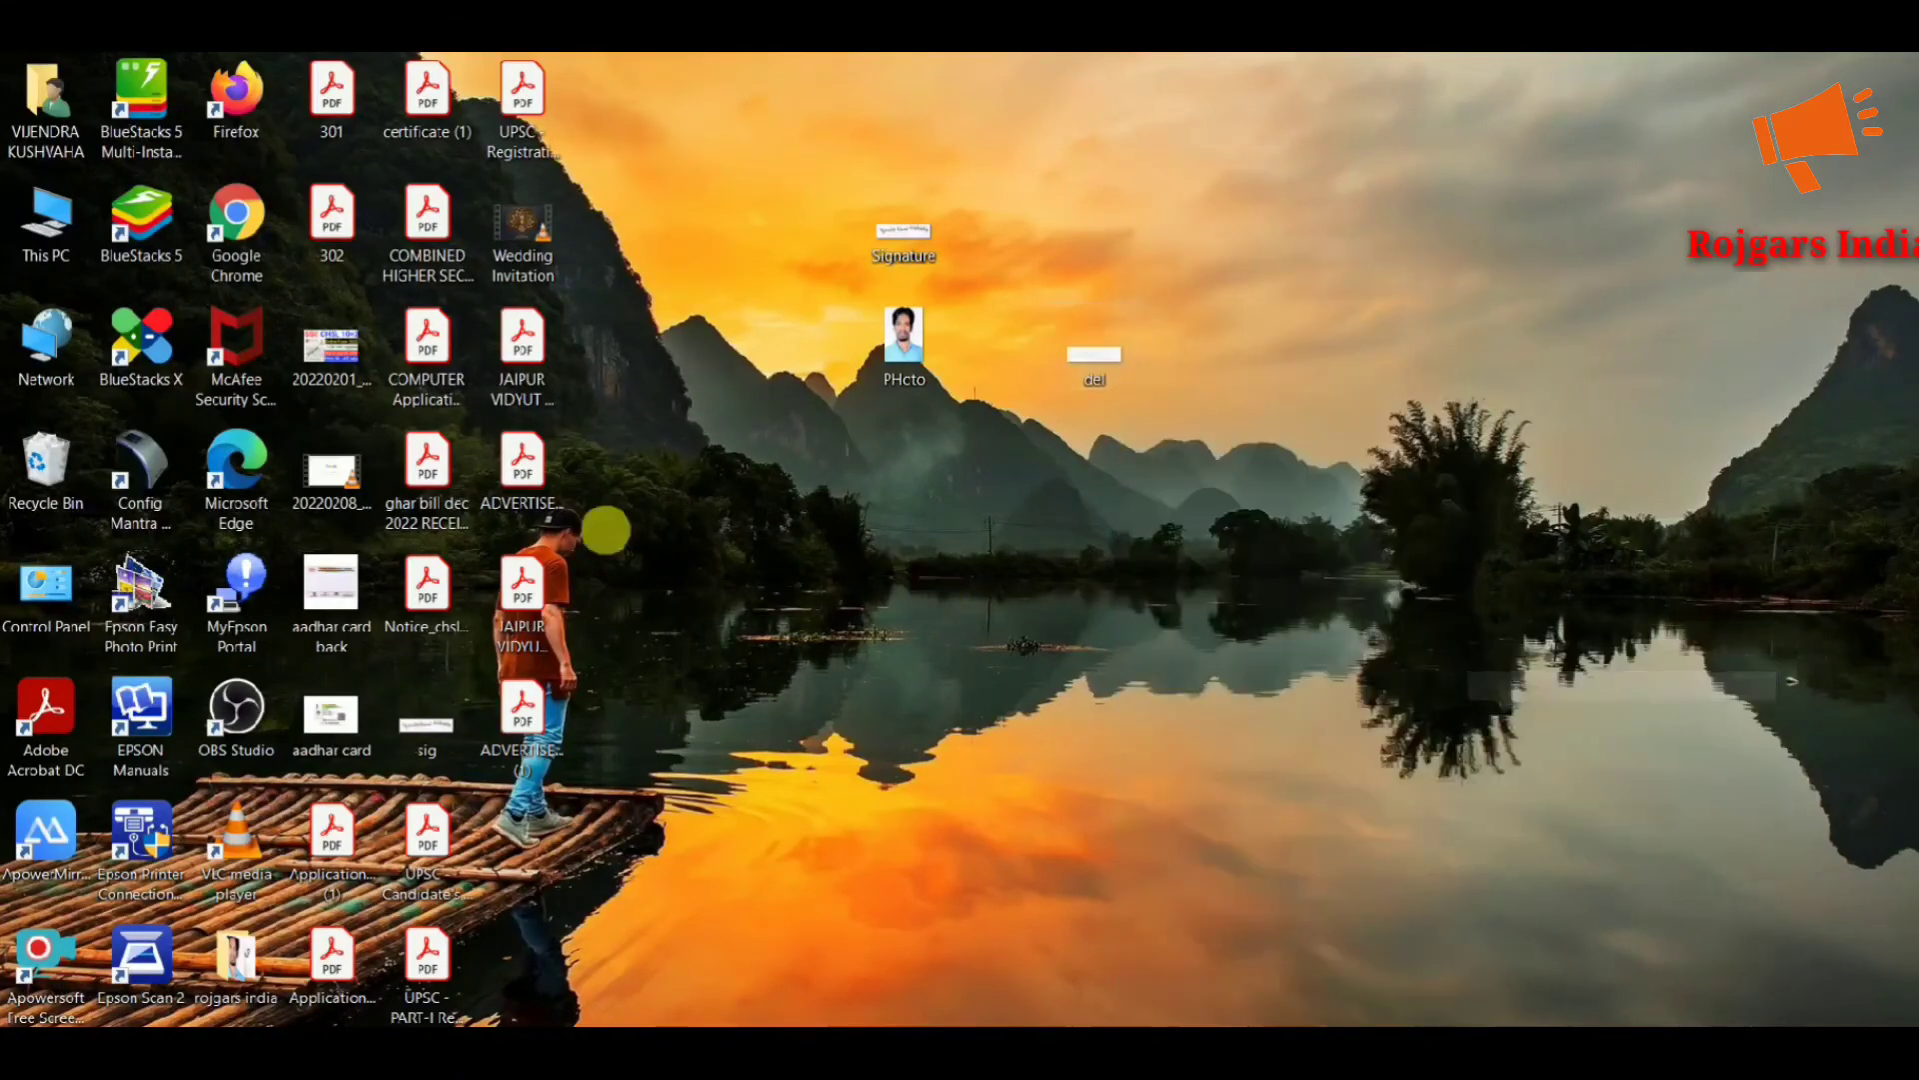
click(1634, 177)
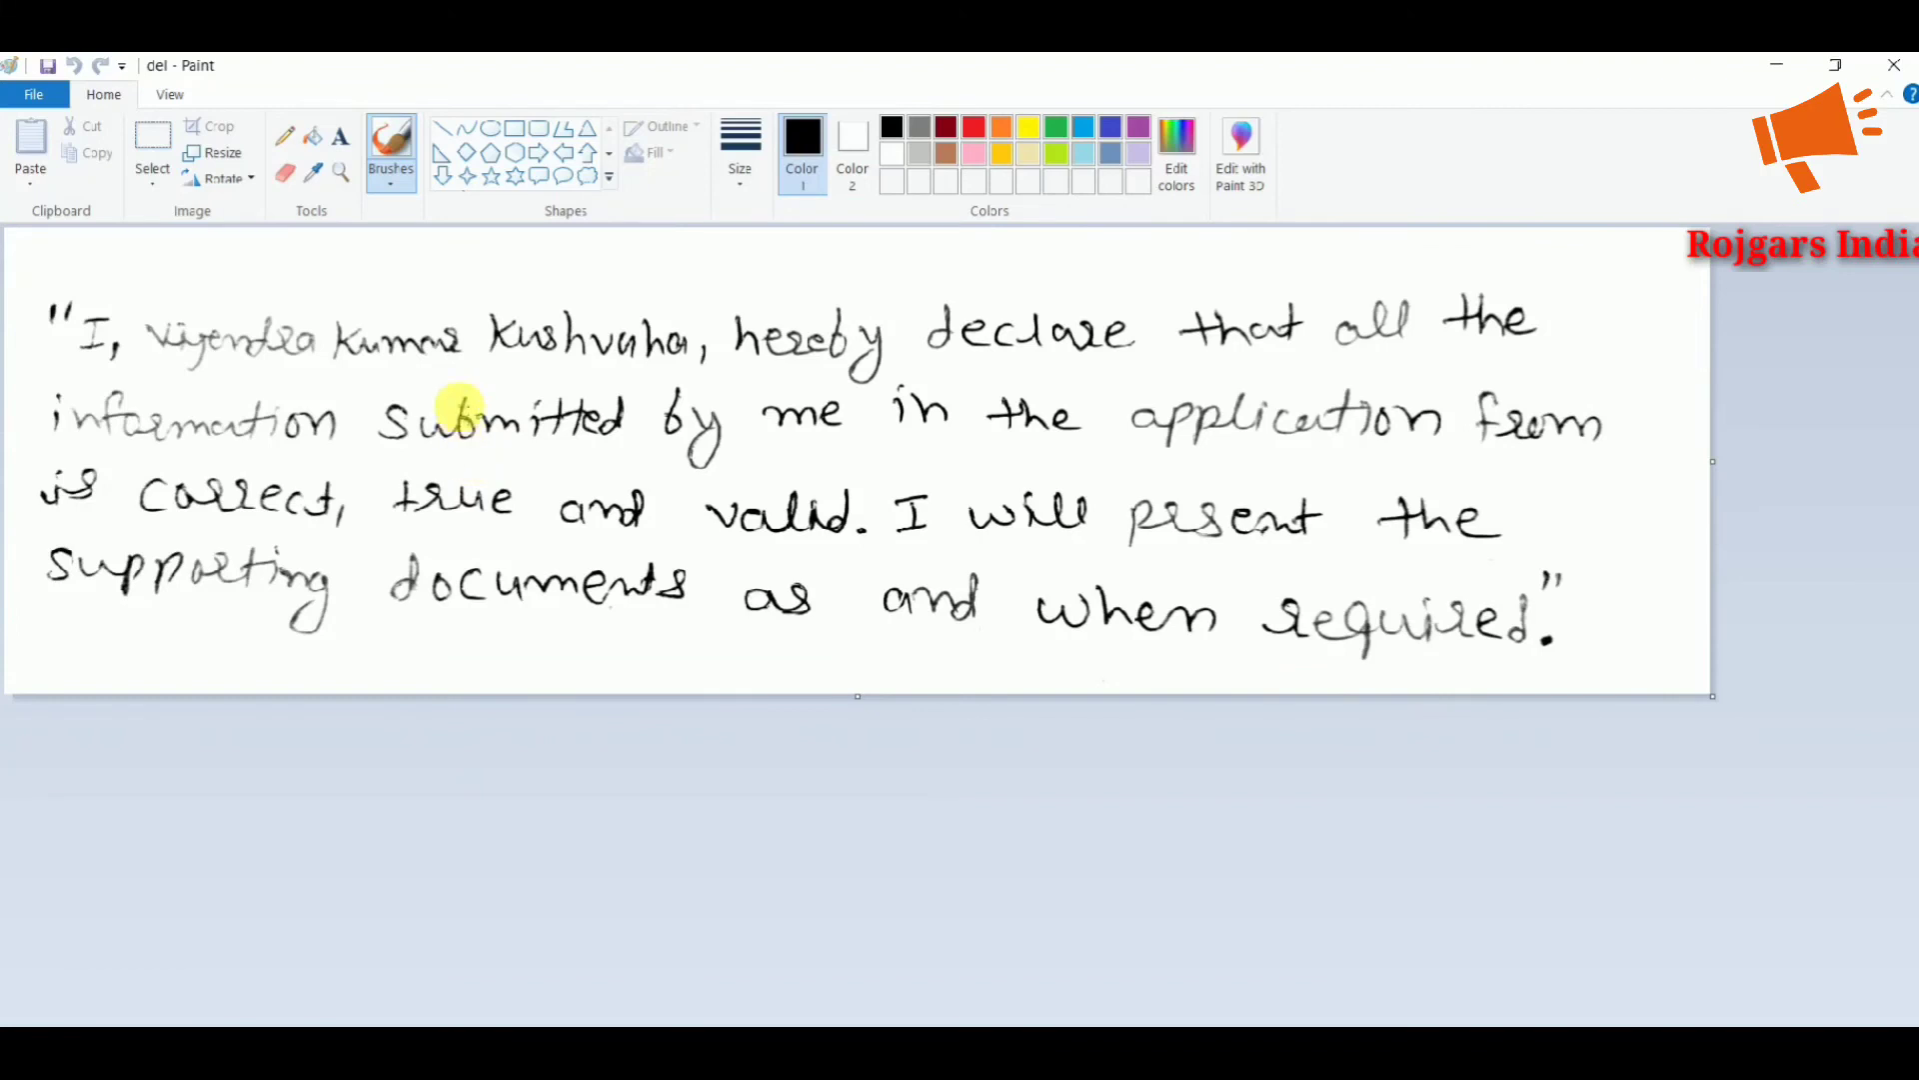
Resize the del declaration image to 1800 pixels wide with the aspect ratio maintained, save it and return to the desktop
click(203, 152)
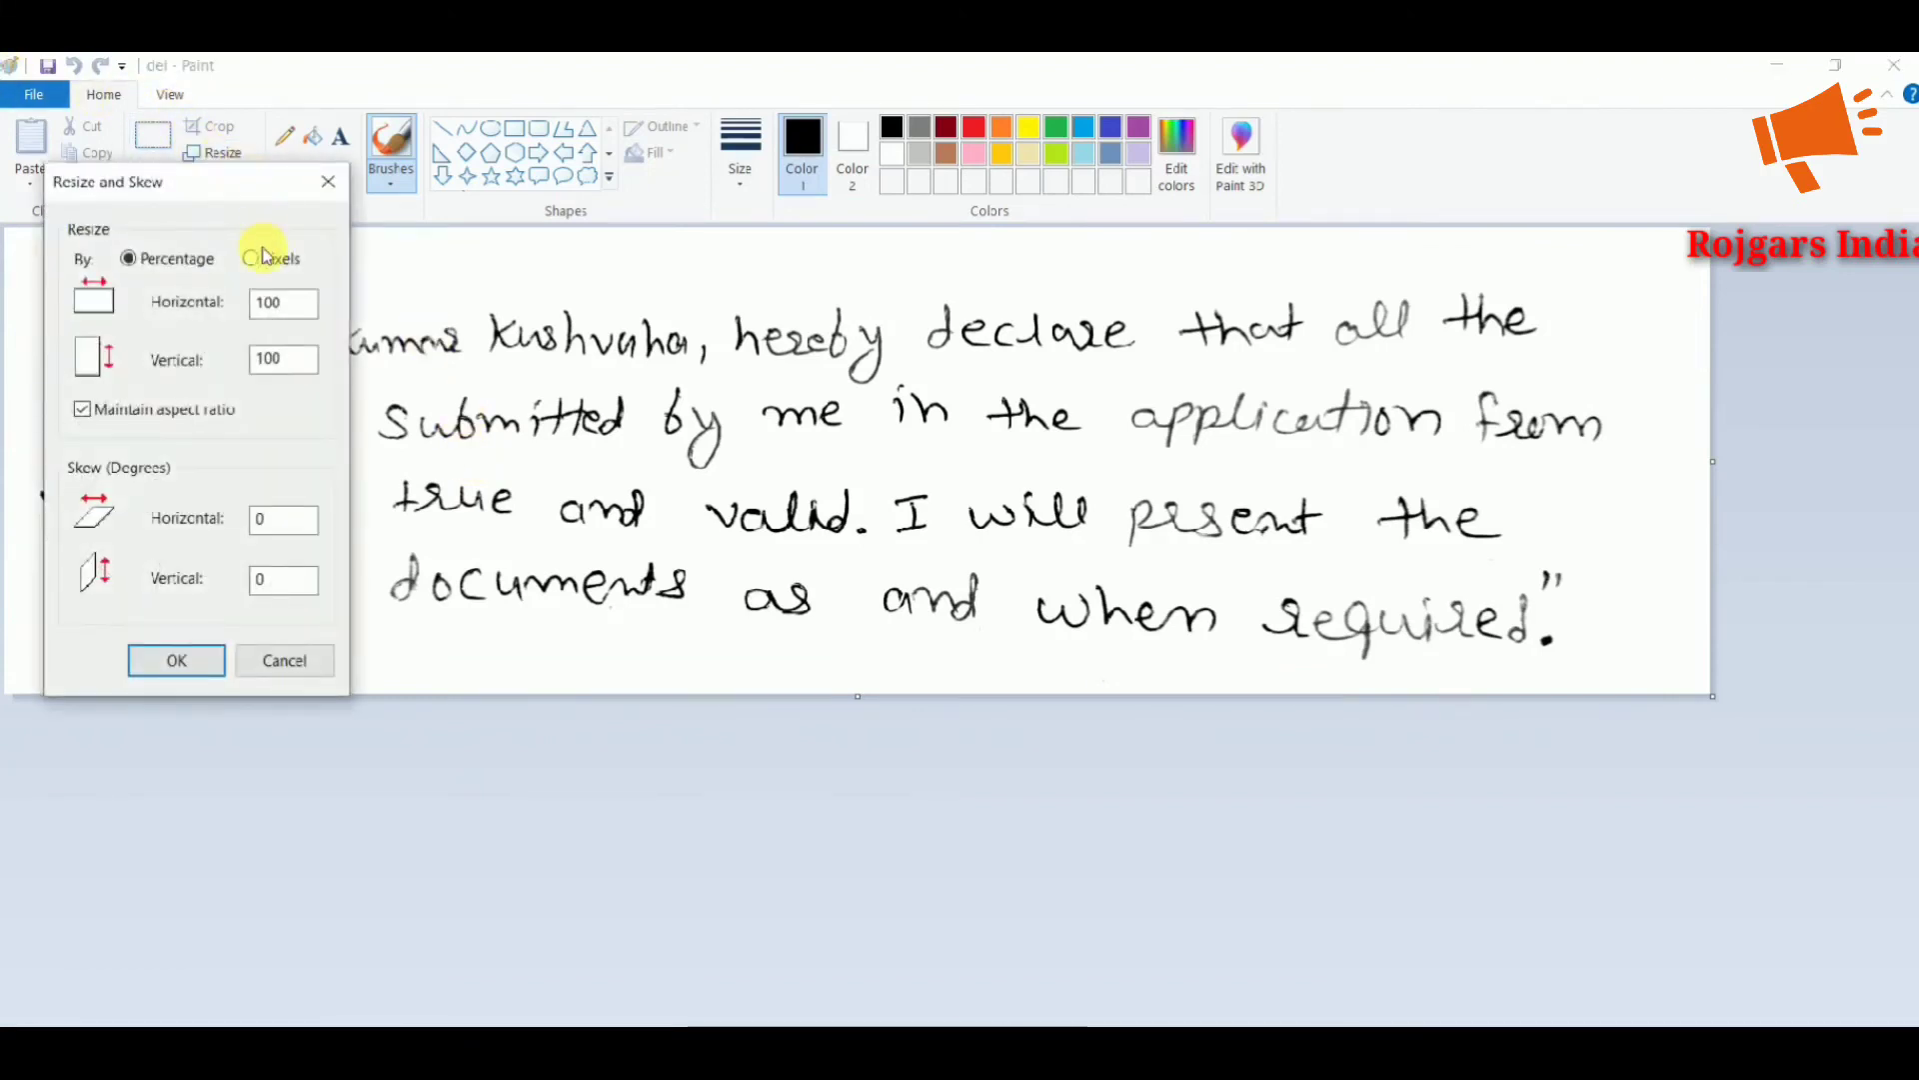
click(268, 258)
drag(308, 301, 237, 303)
text(18)
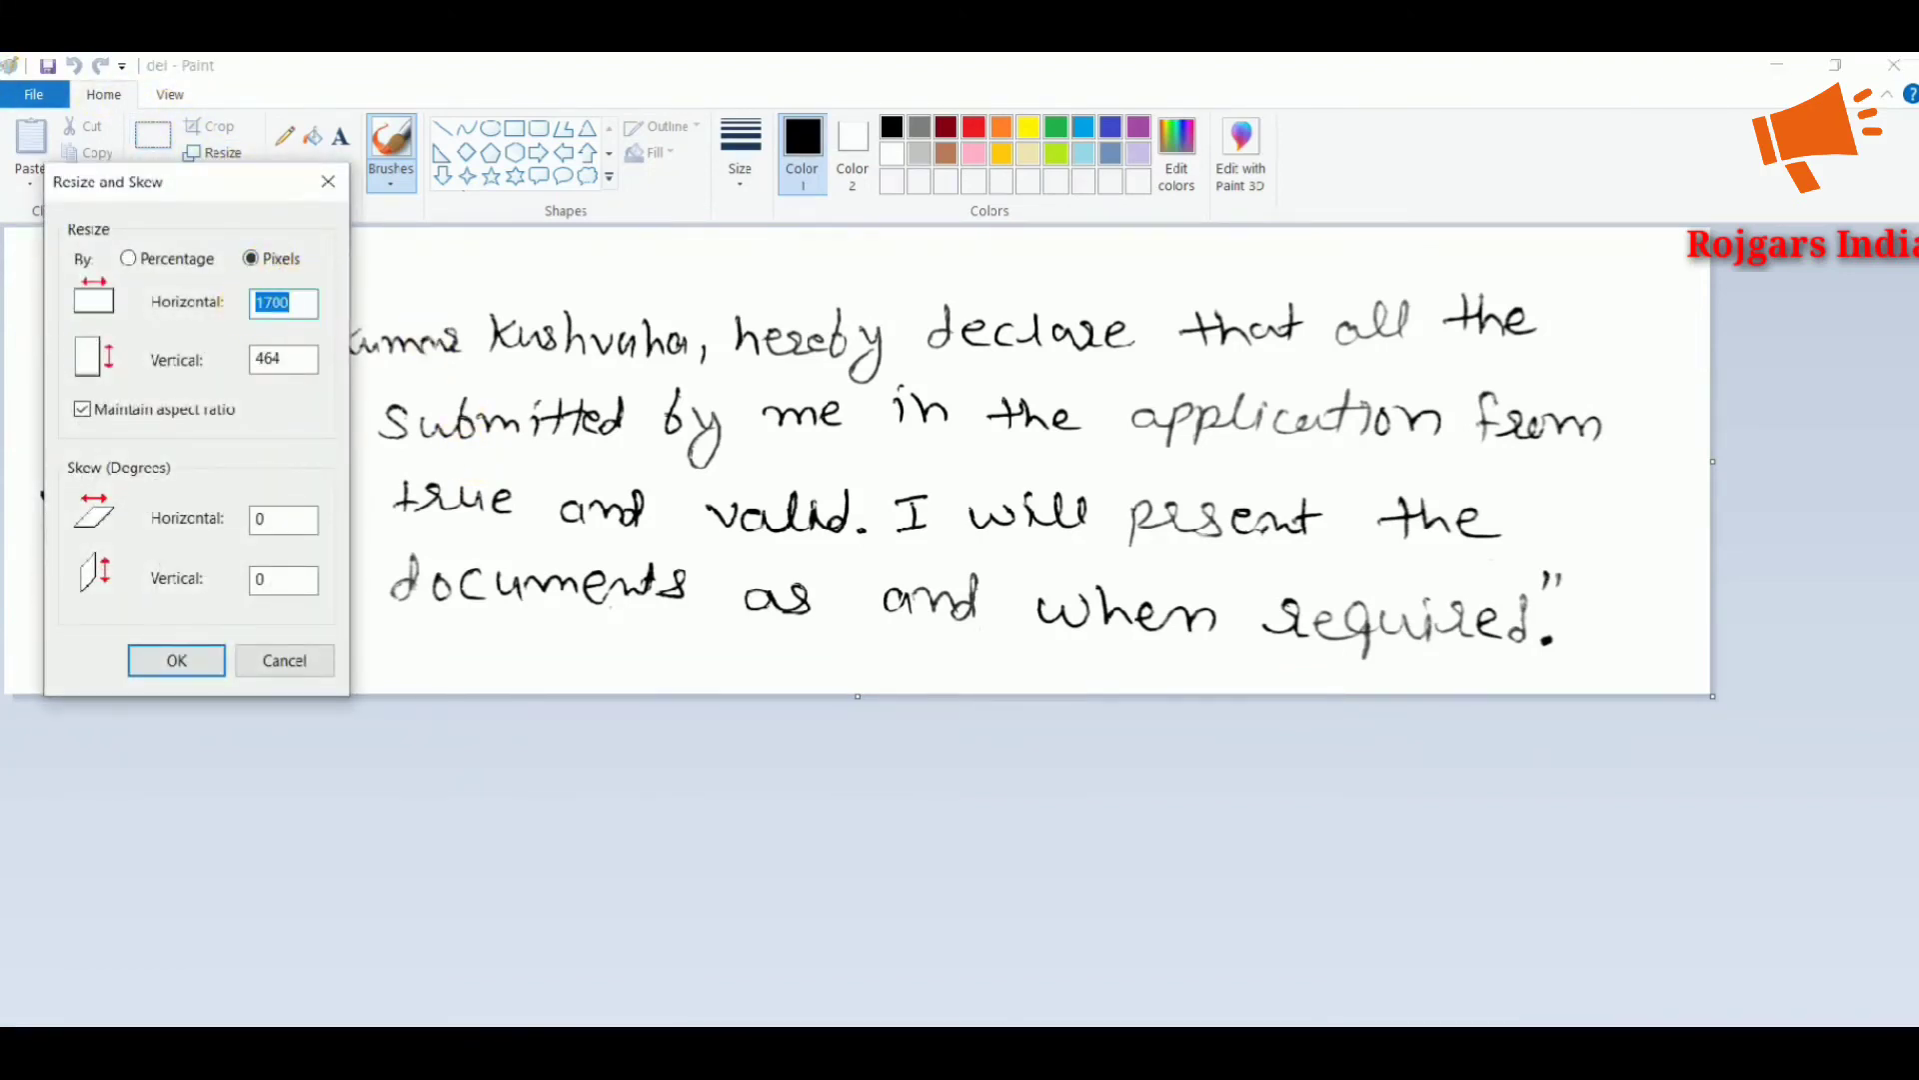
text(00)
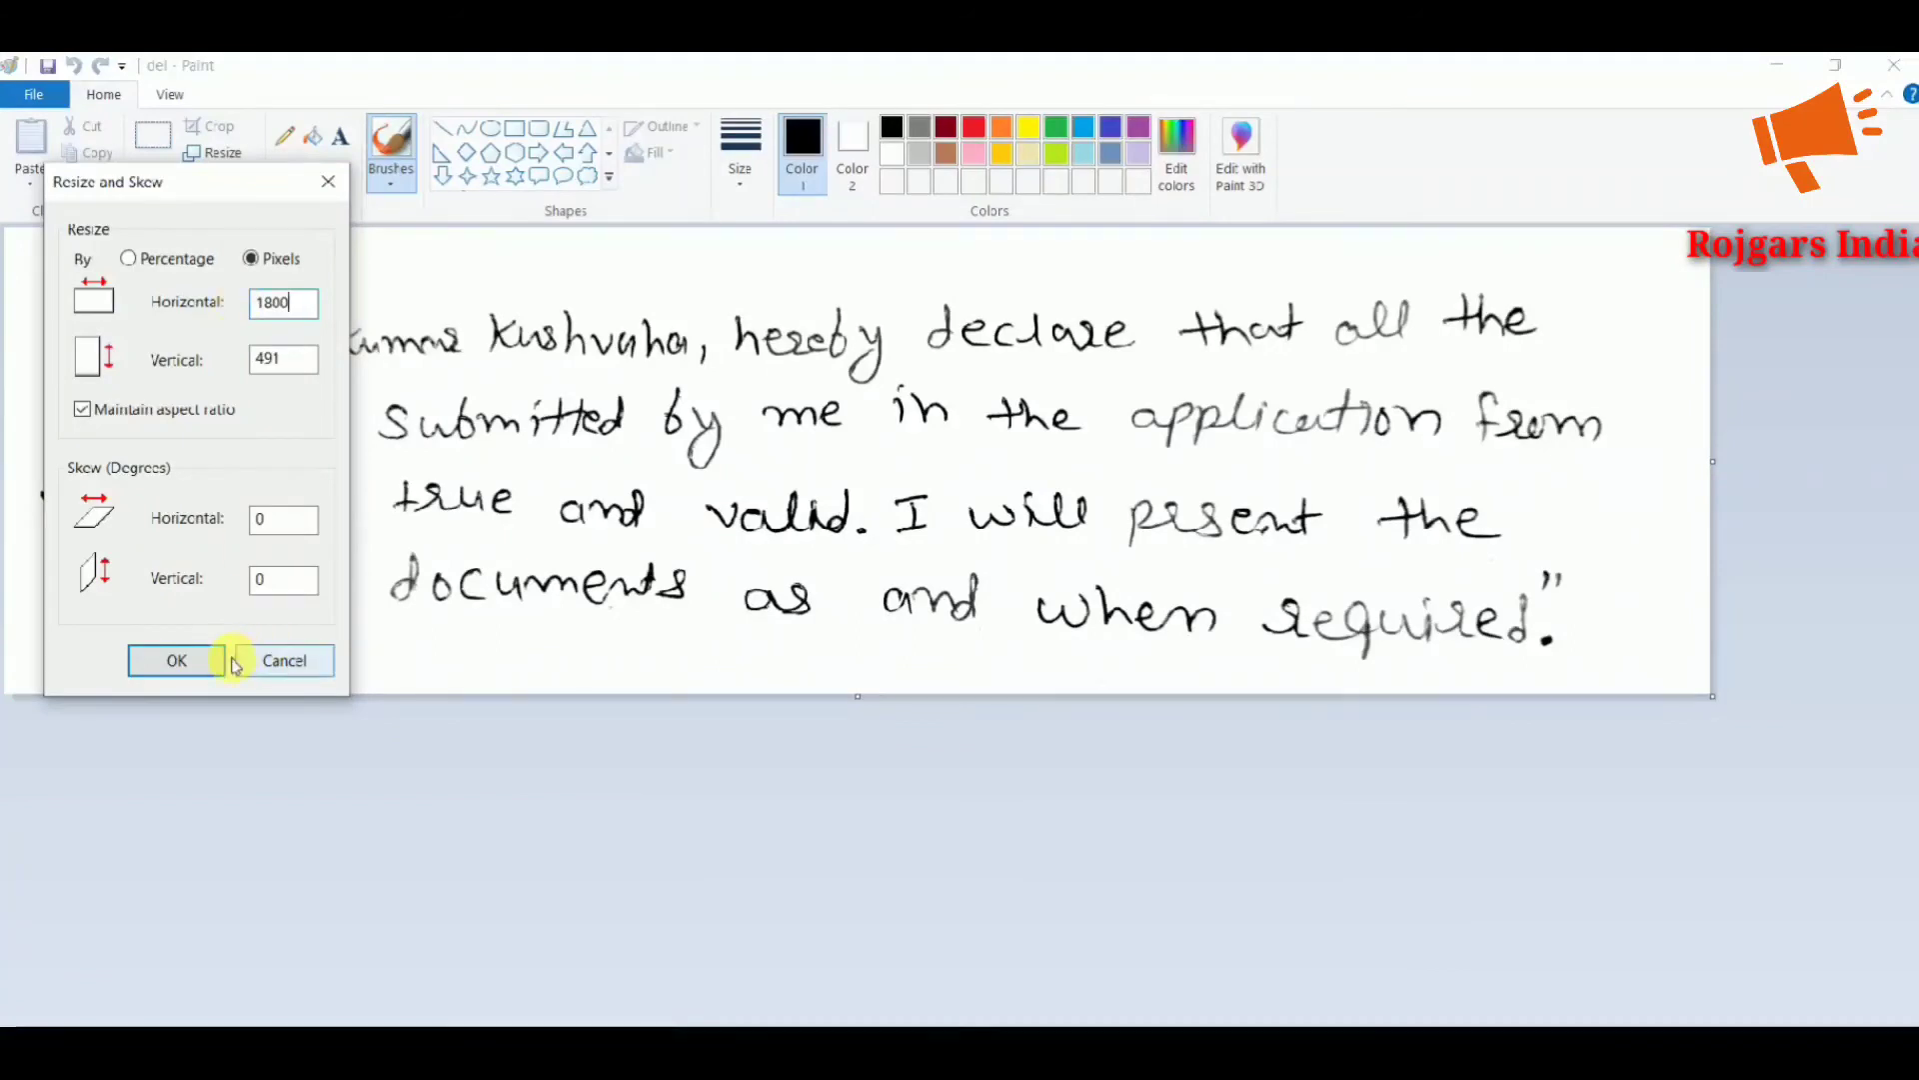
click(175, 657)
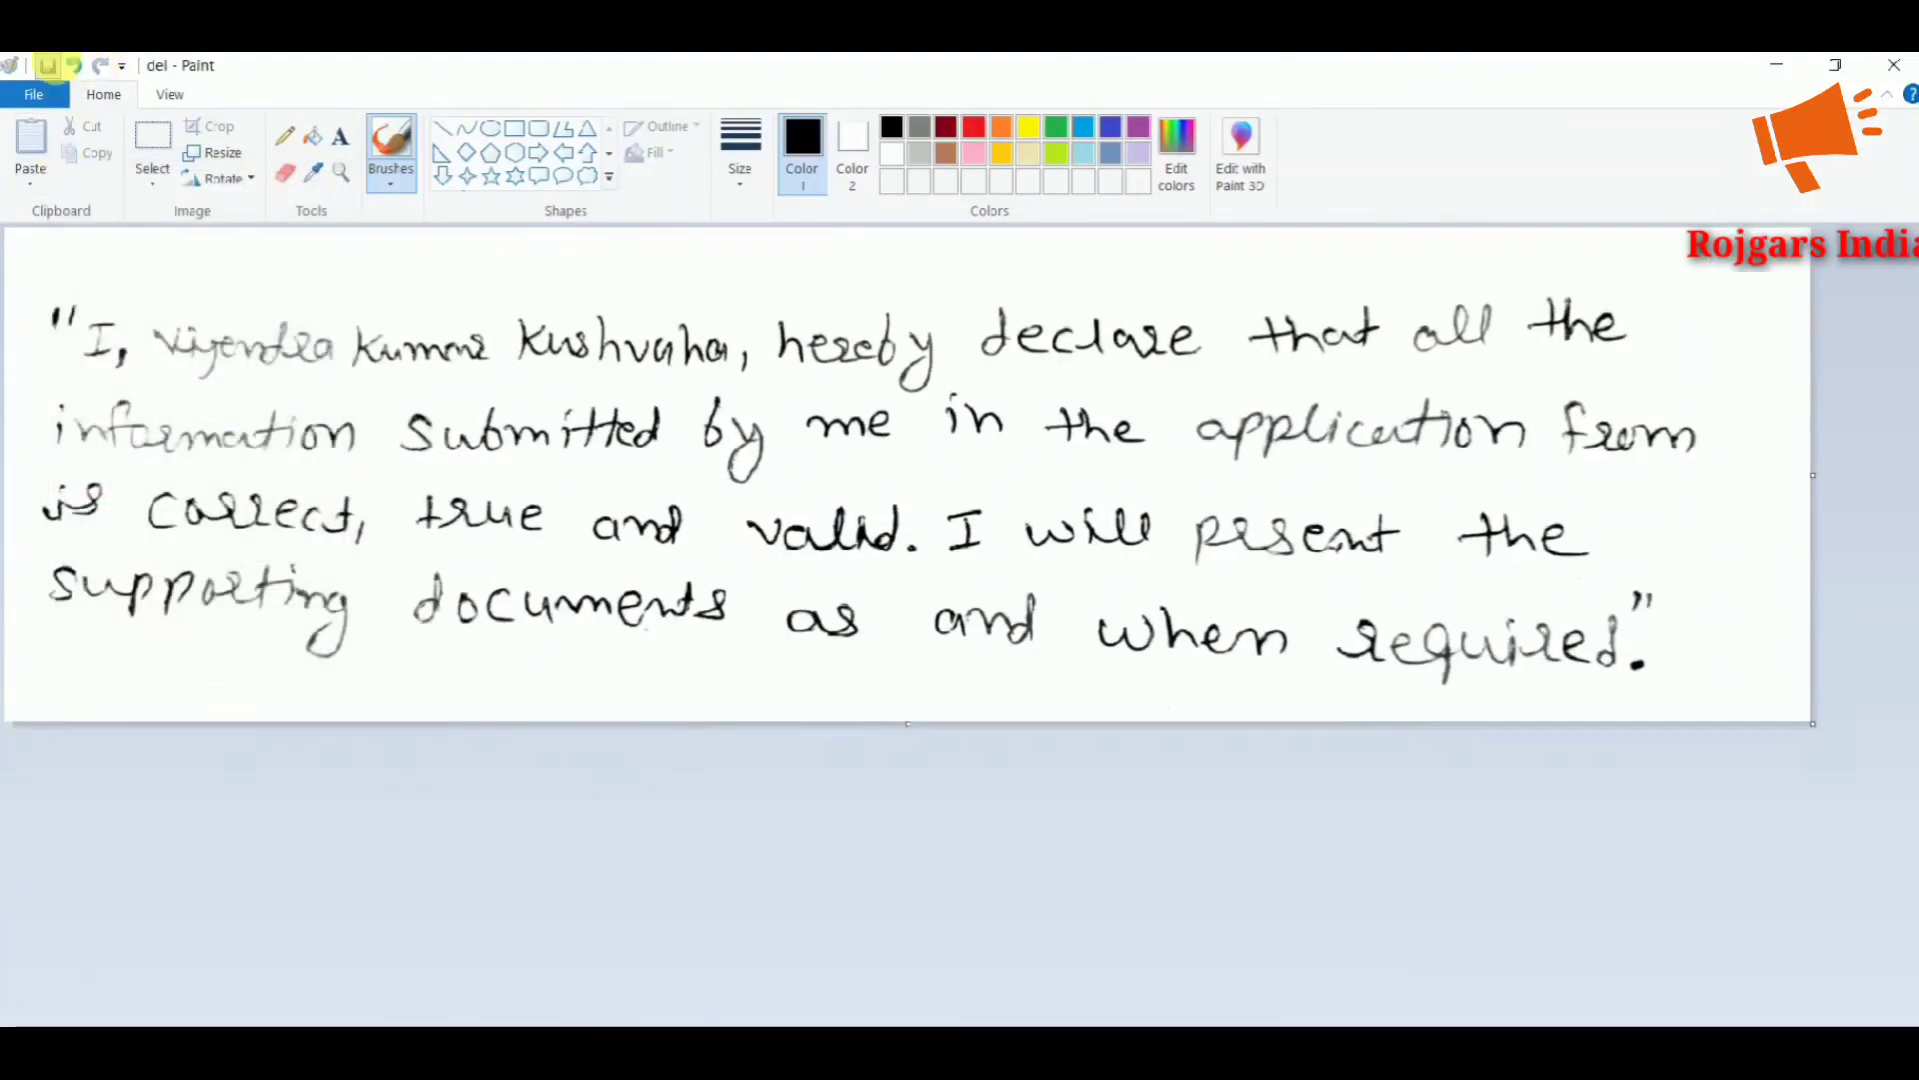
click(1794, 70)
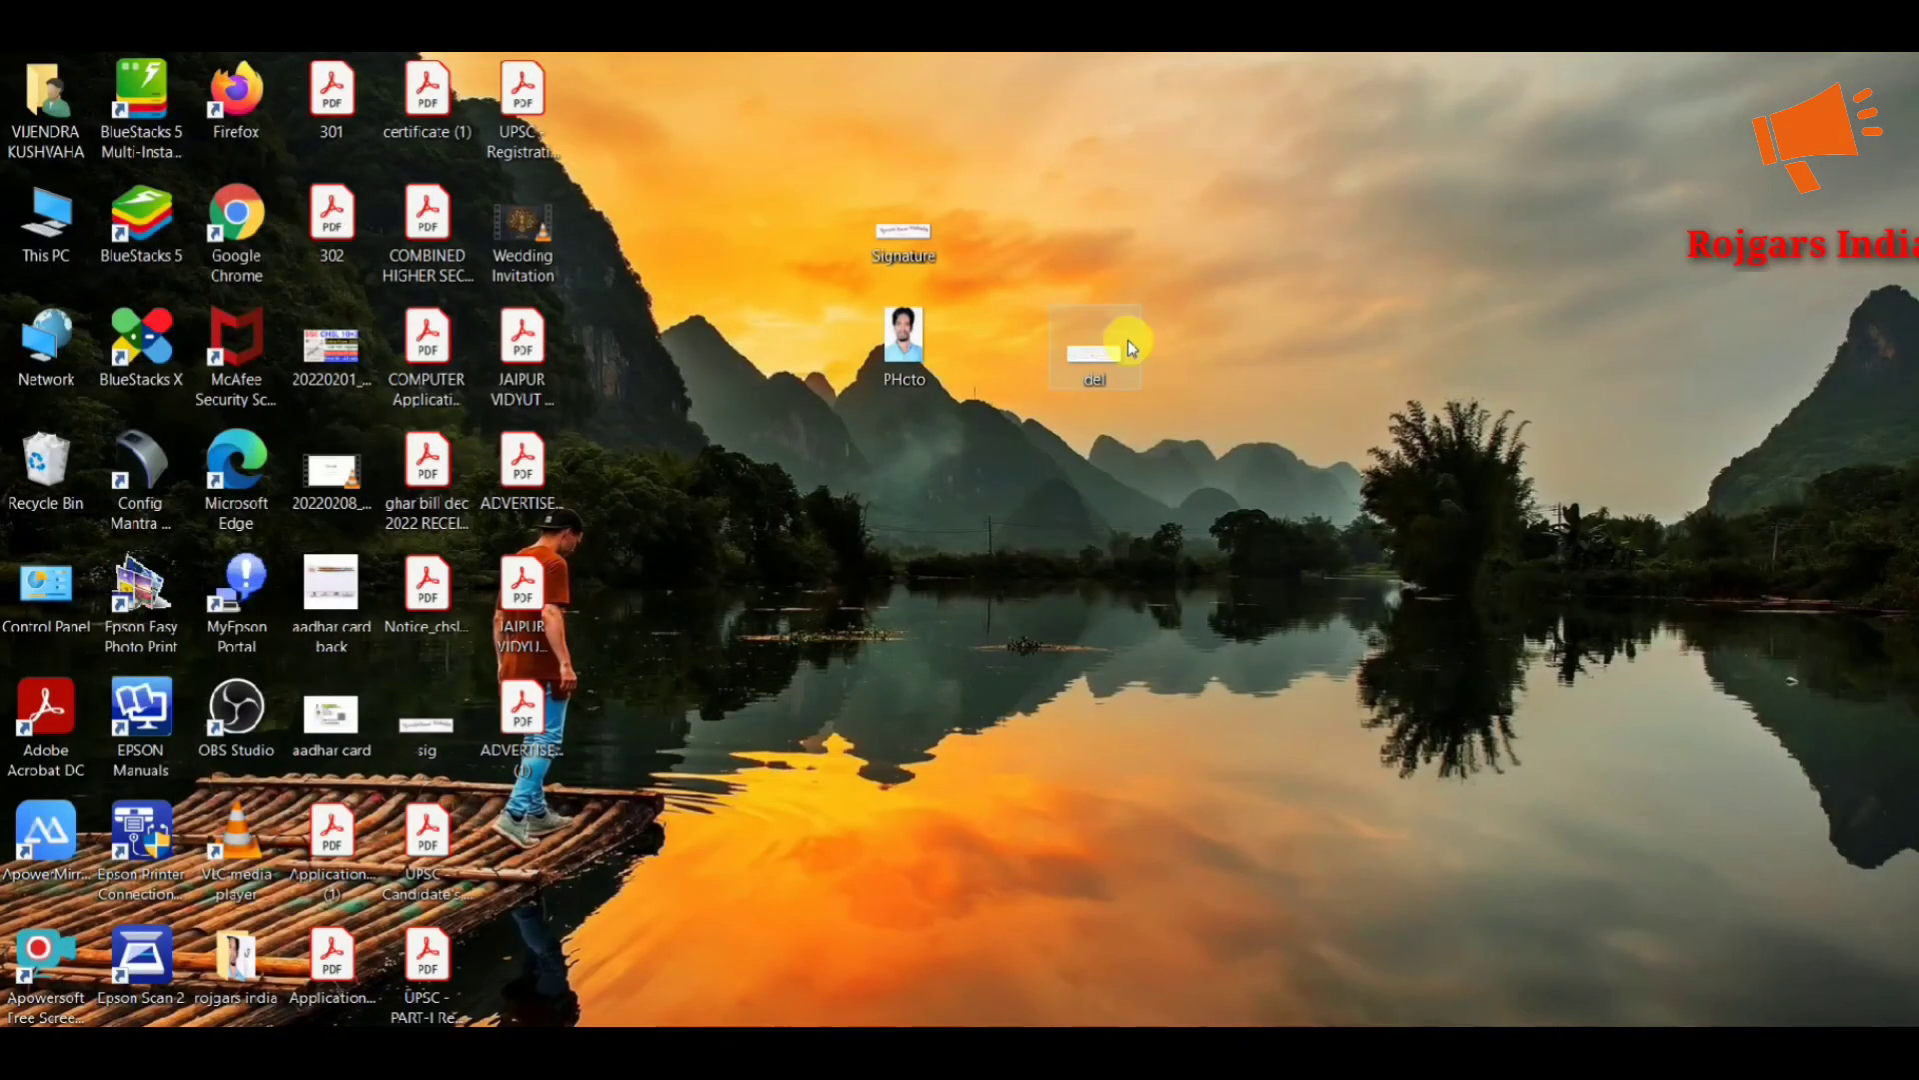
Check the file size of the 1800-pixel-wide del declaration image in its properties and close them
right_click(1062, 362)
click(1100, 1020)
click(1529, 377)
Reopen the del declaration image in Paint, resize it to 1200 pixels wide with the aspect ratio maintained, save it and close Paint
right_click(1122, 363)
mouse_move(1328, 658)
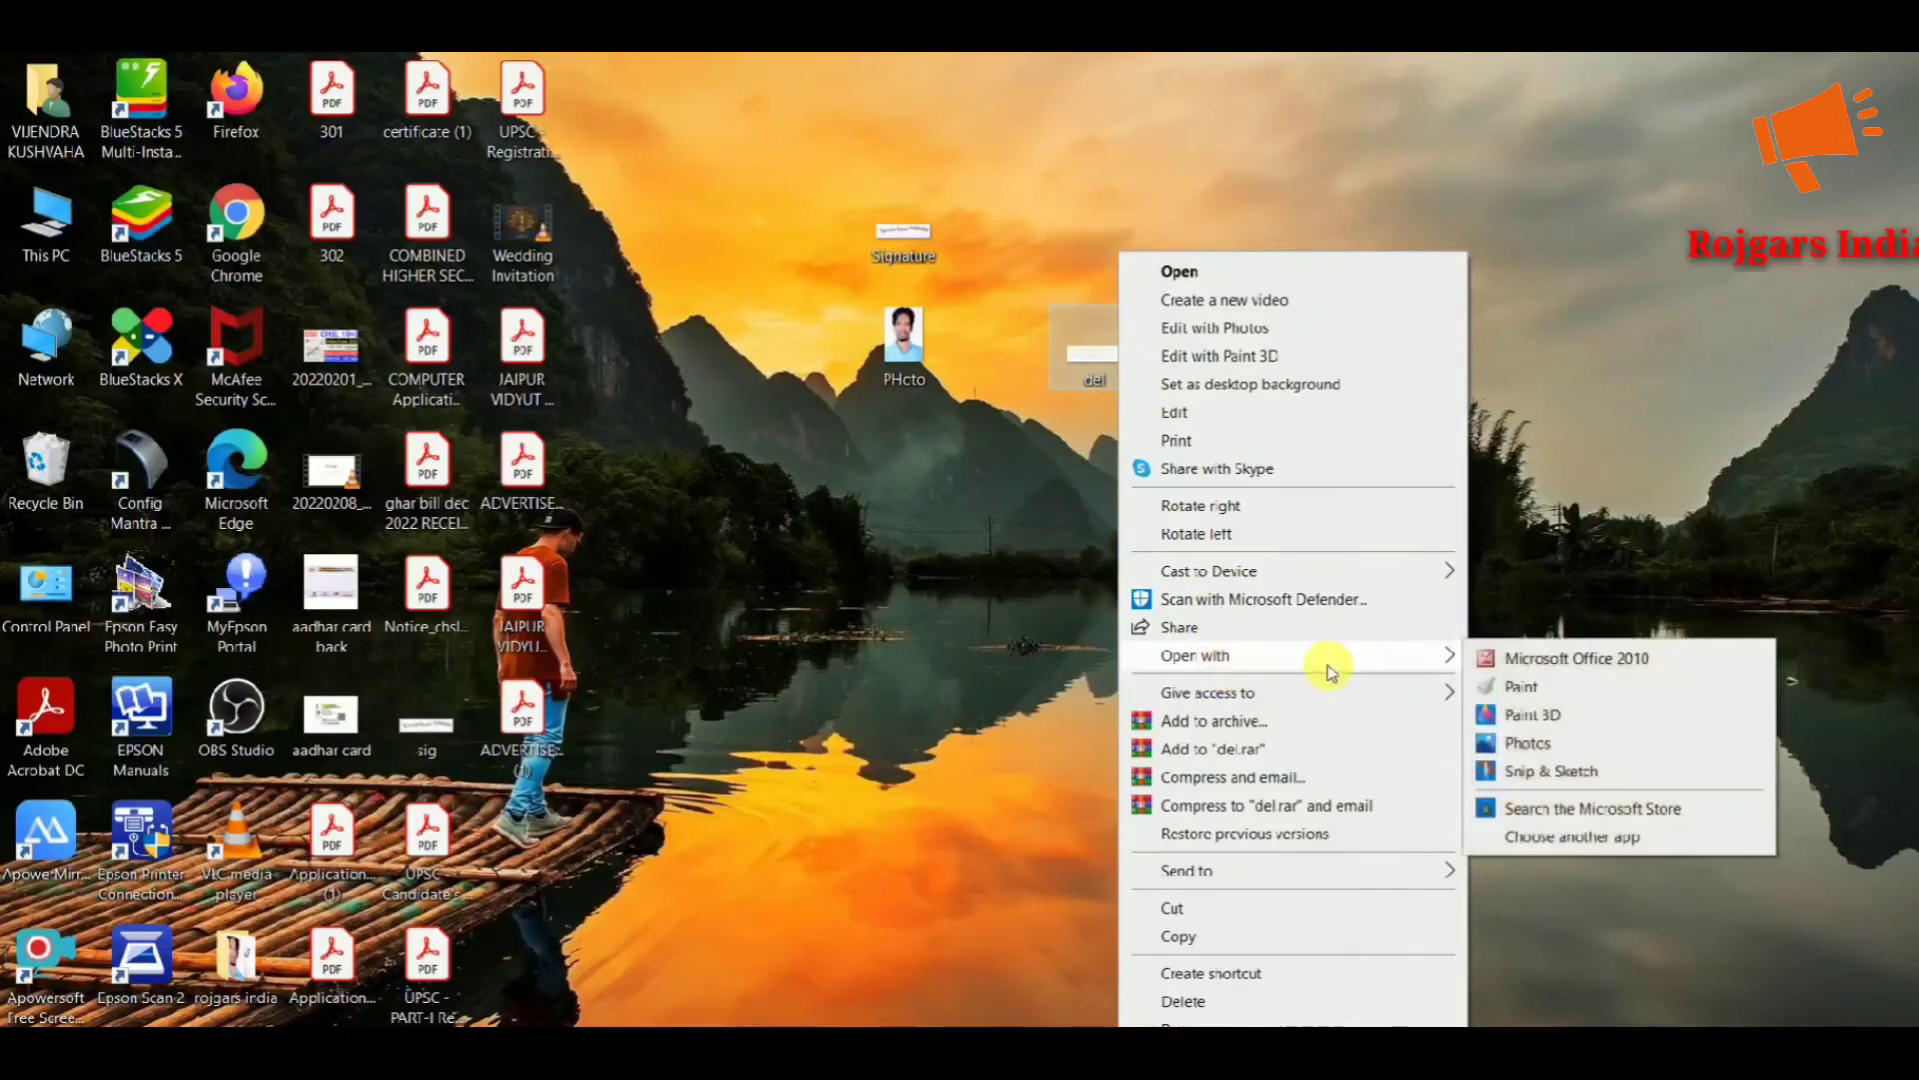
click(1484, 687)
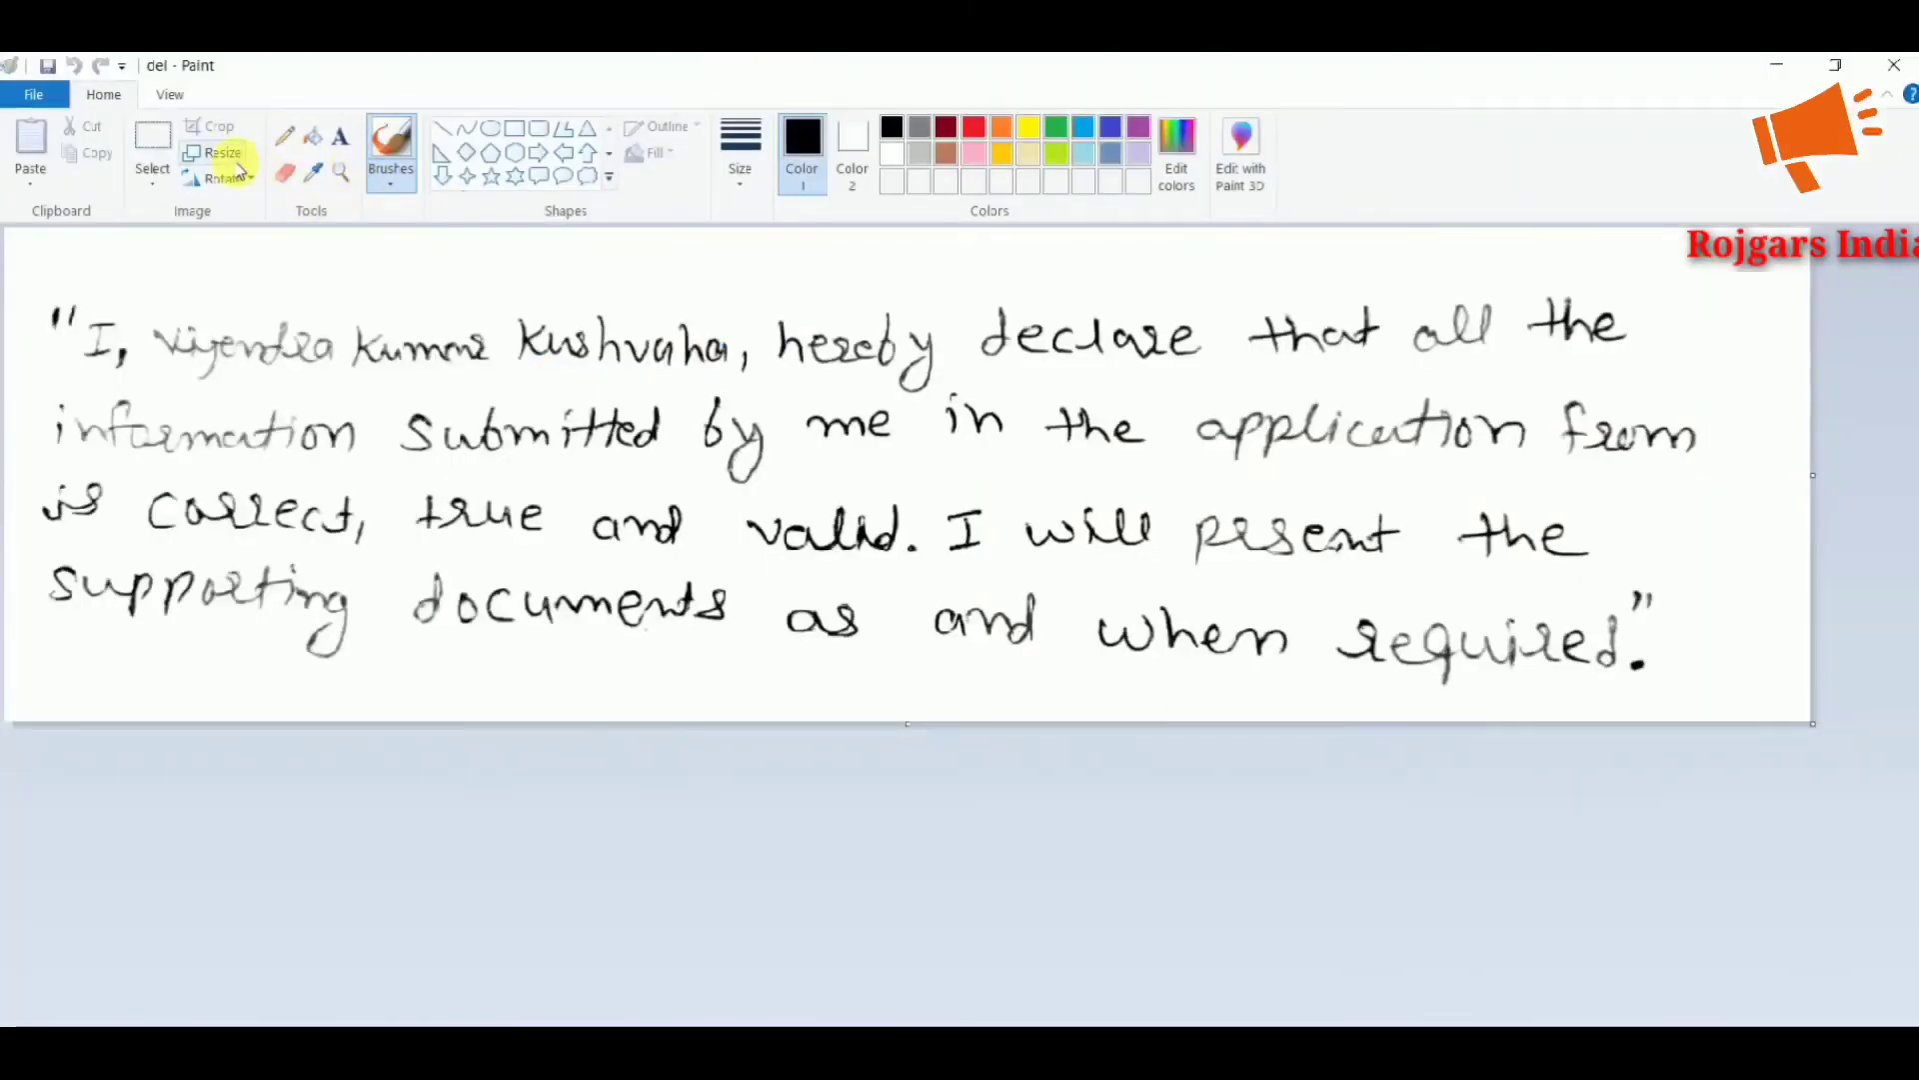
click(213, 152)
click(272, 258)
drag(309, 301, 206, 301)
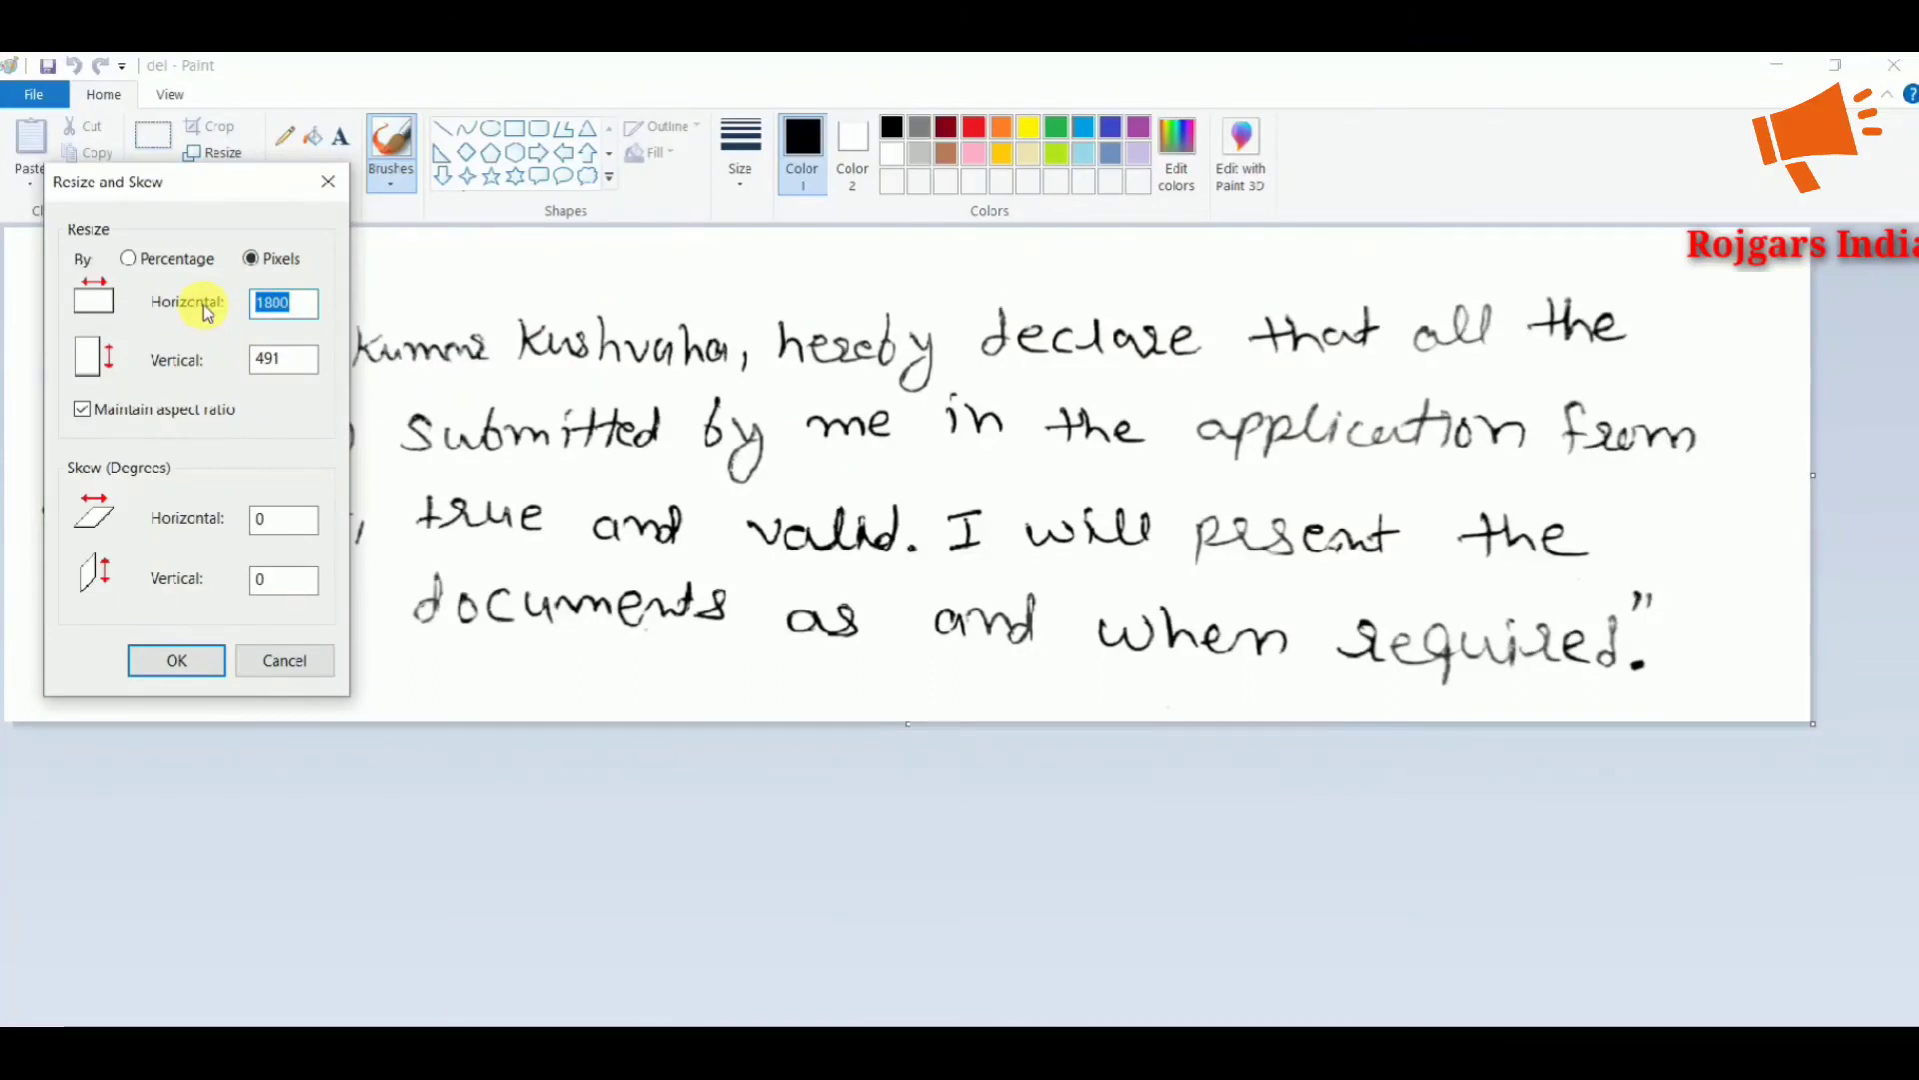
text(12)
key(BackSpace)
text(200)
click(178, 657)
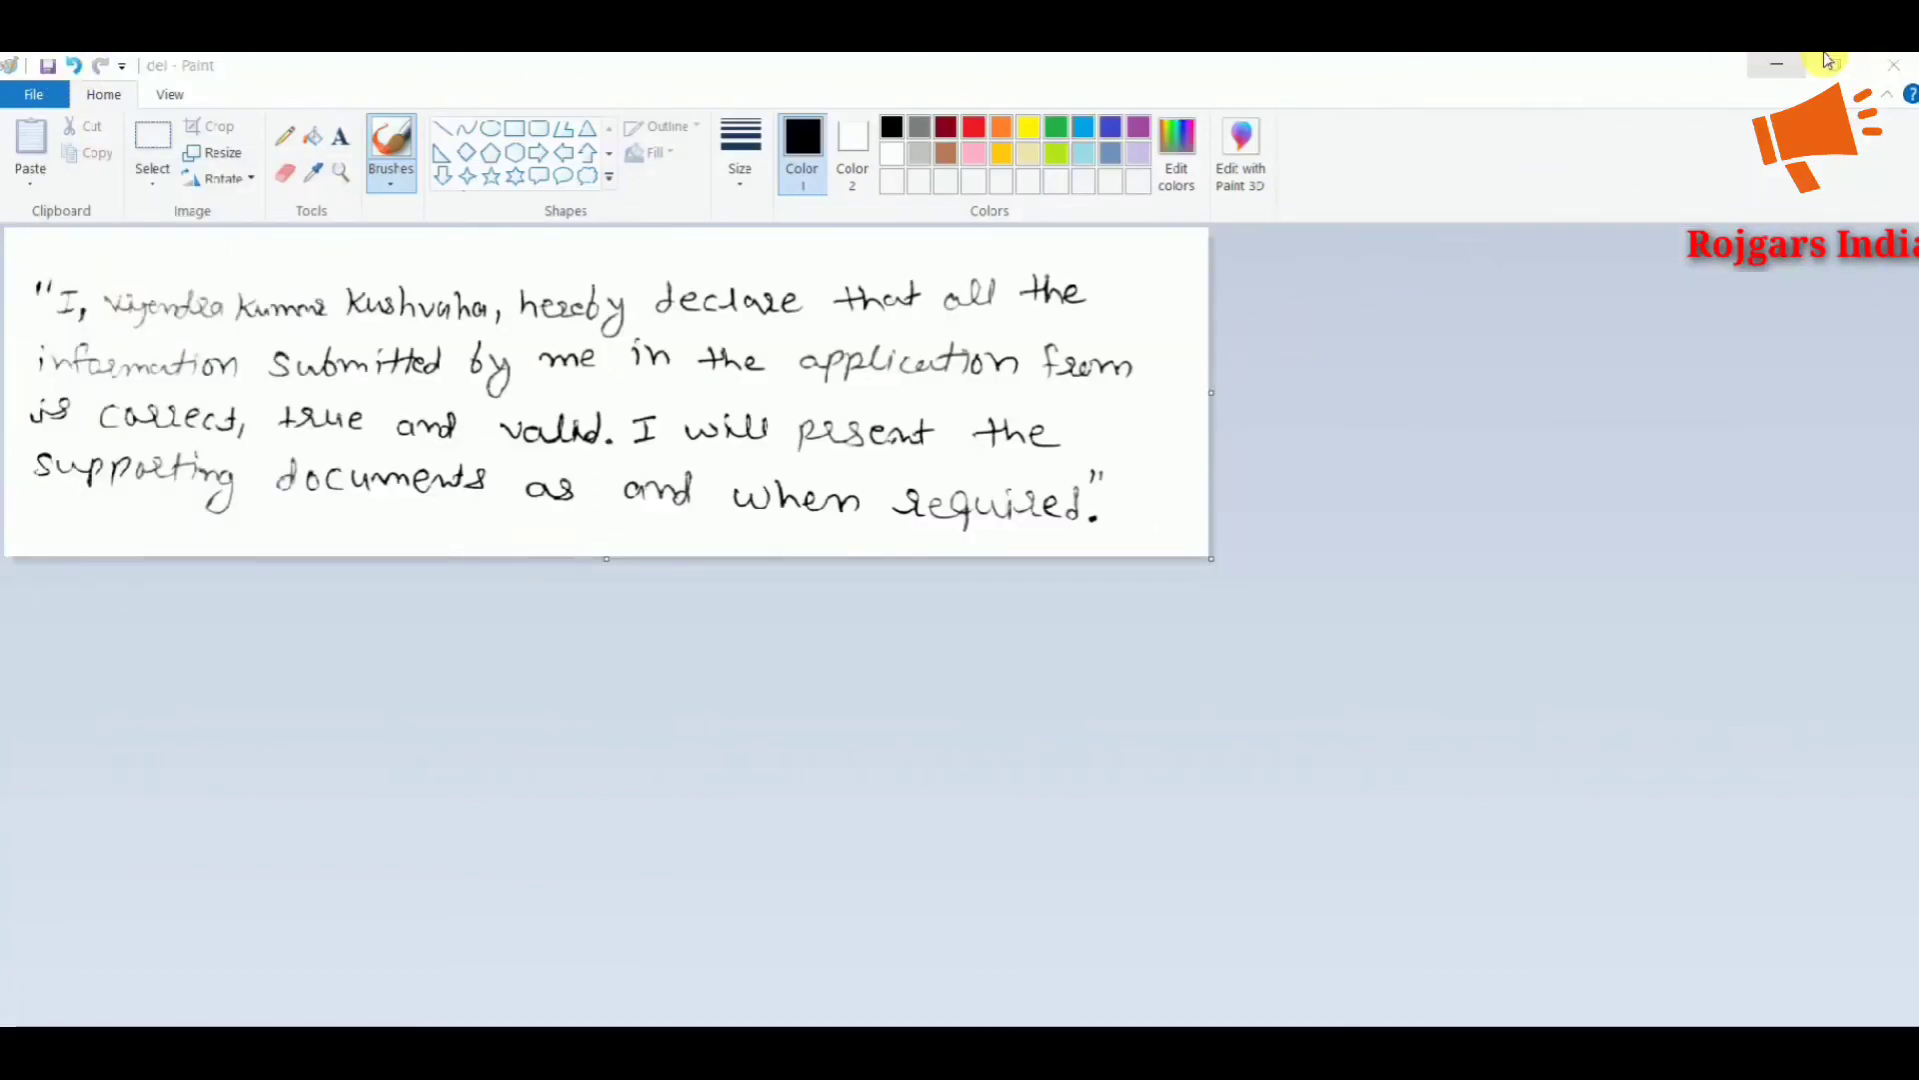
click(1894, 65)
Check the file size of the 1200-pixel-wide del declaration image in its properties and close them
right_click(1062, 343)
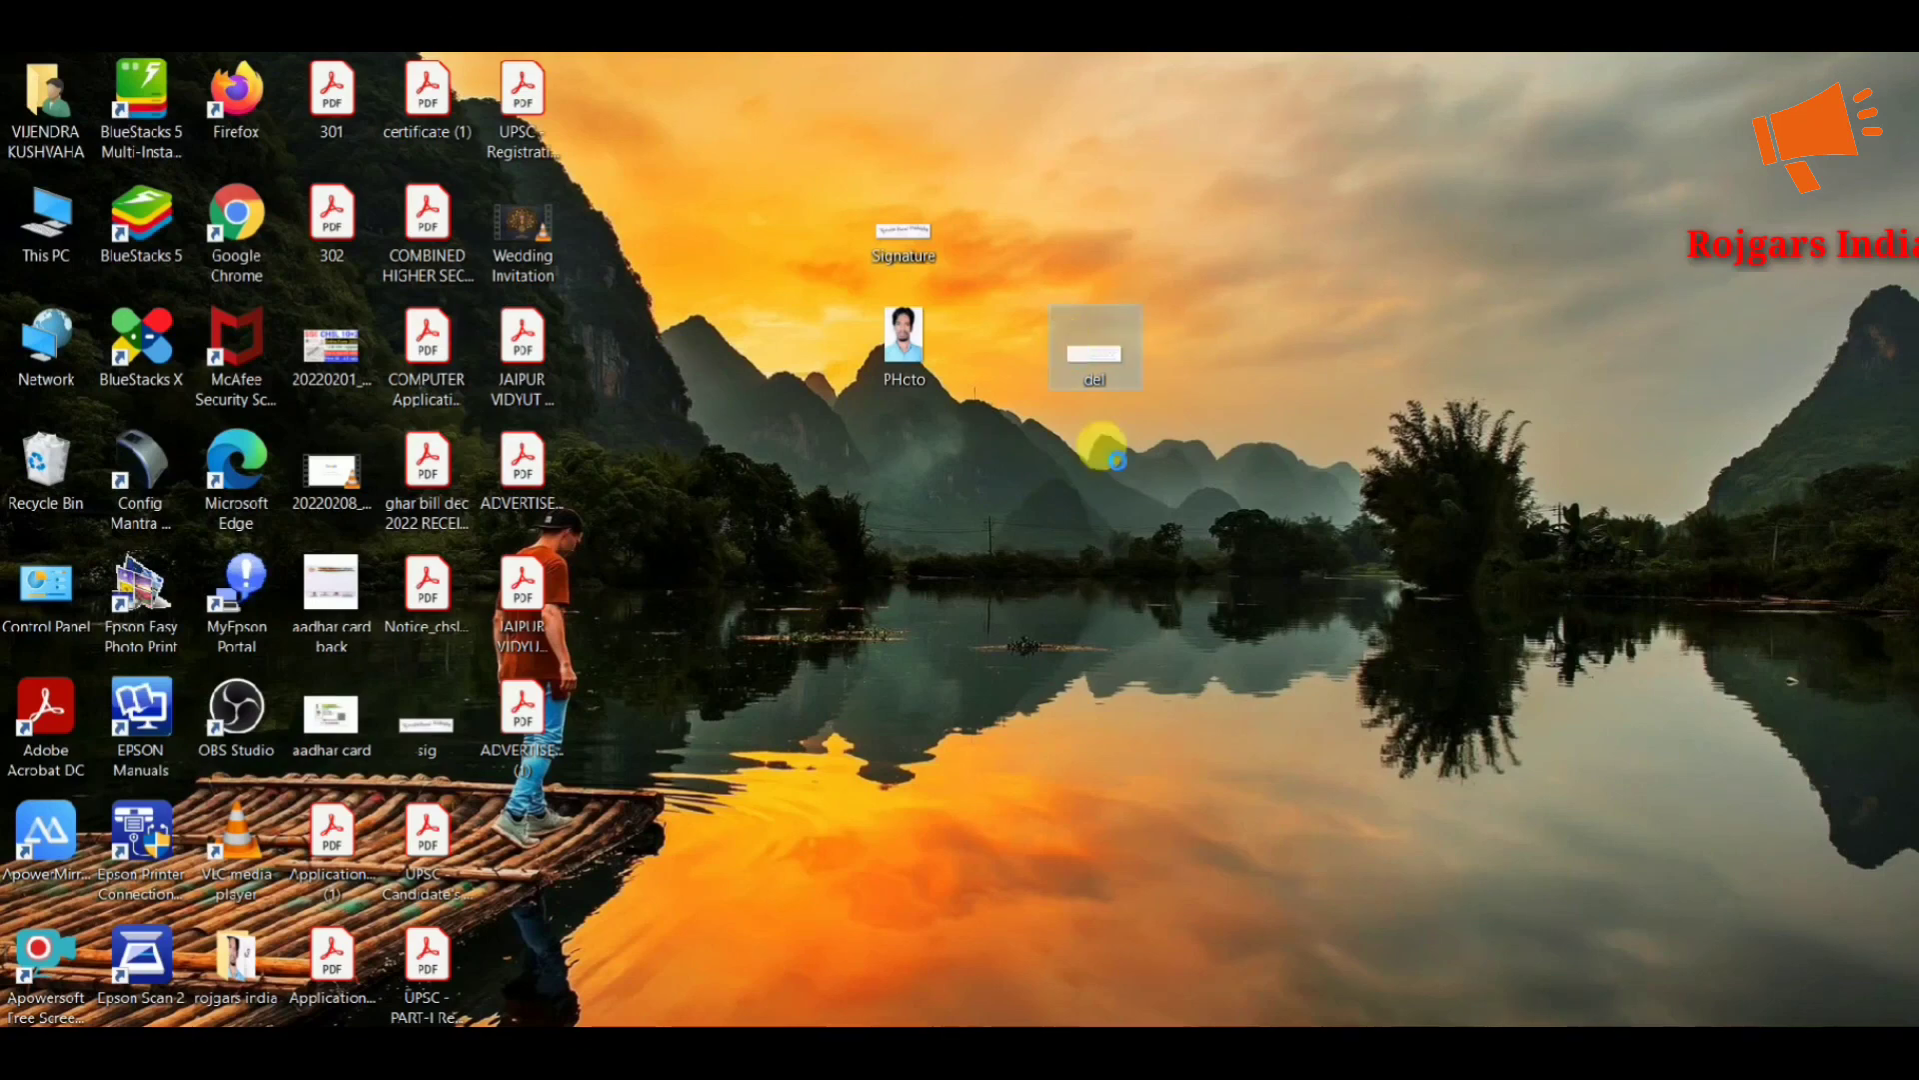
click(1150, 1065)
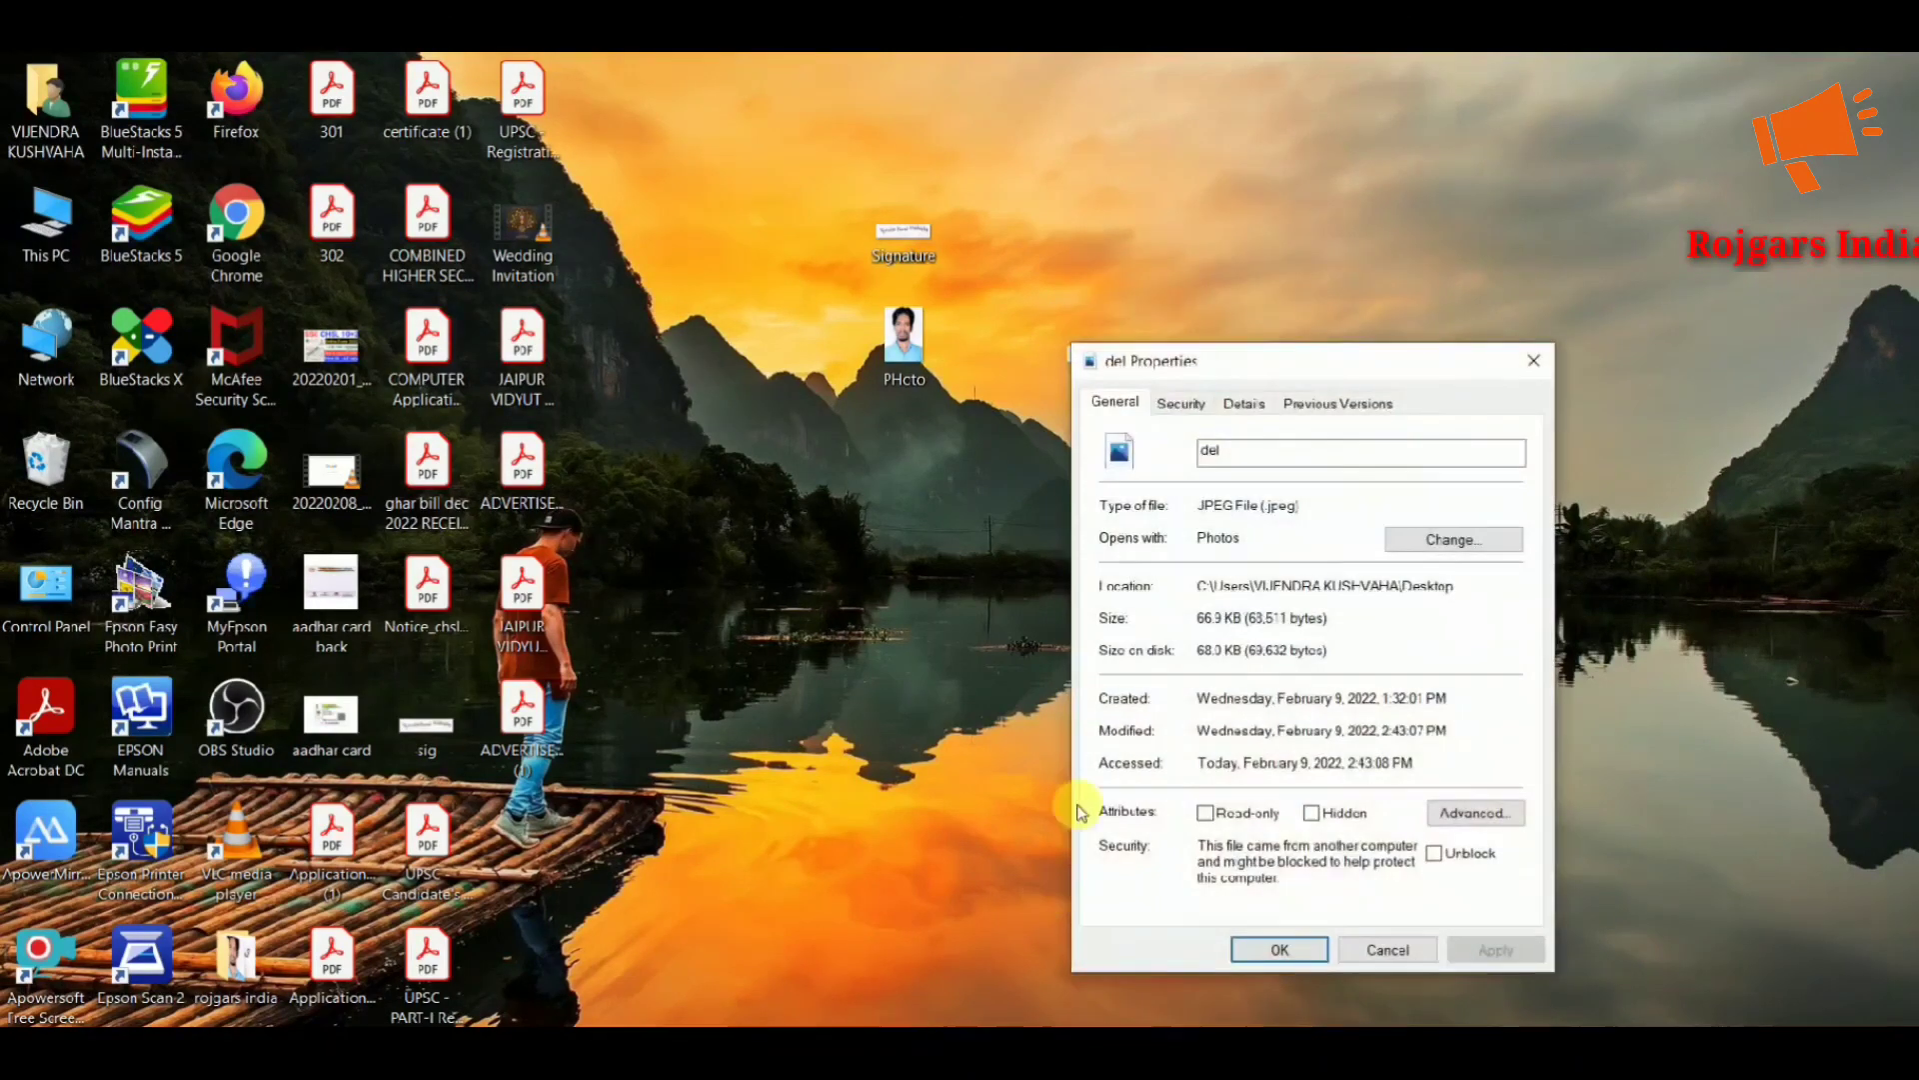
click(1539, 357)
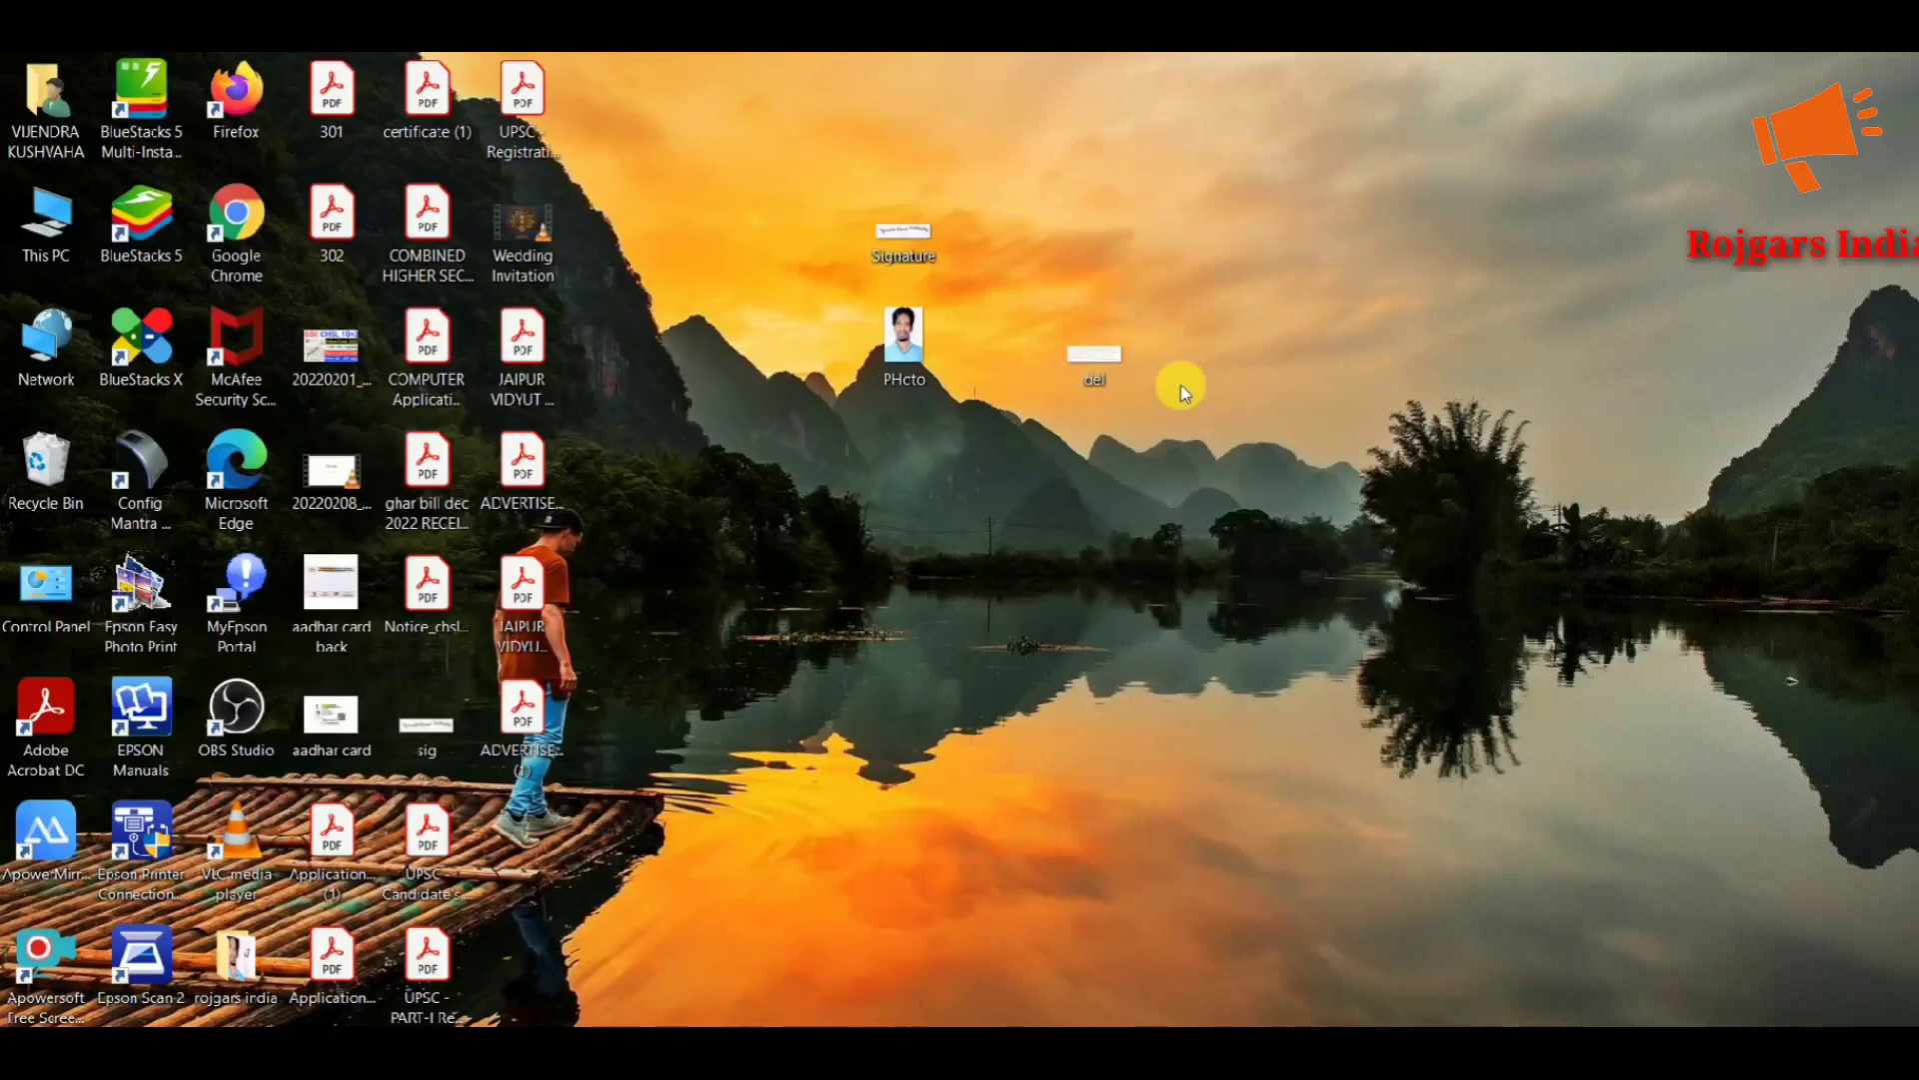